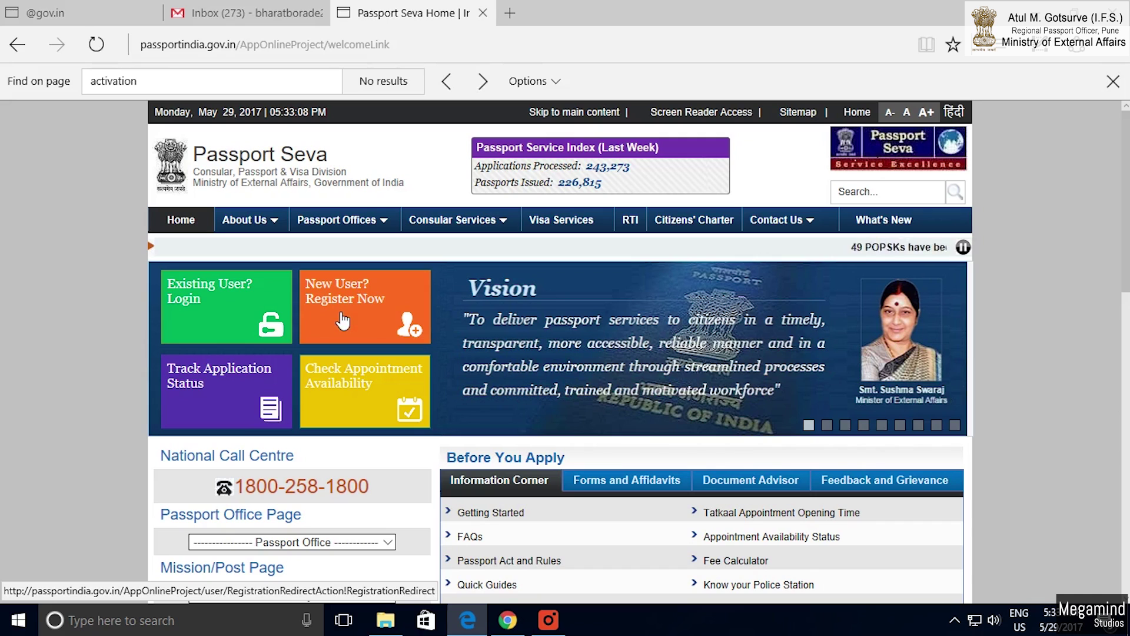
Begin new-user registration with Pune as passport office, entering the applicant's given name and surname.
click(343, 321)
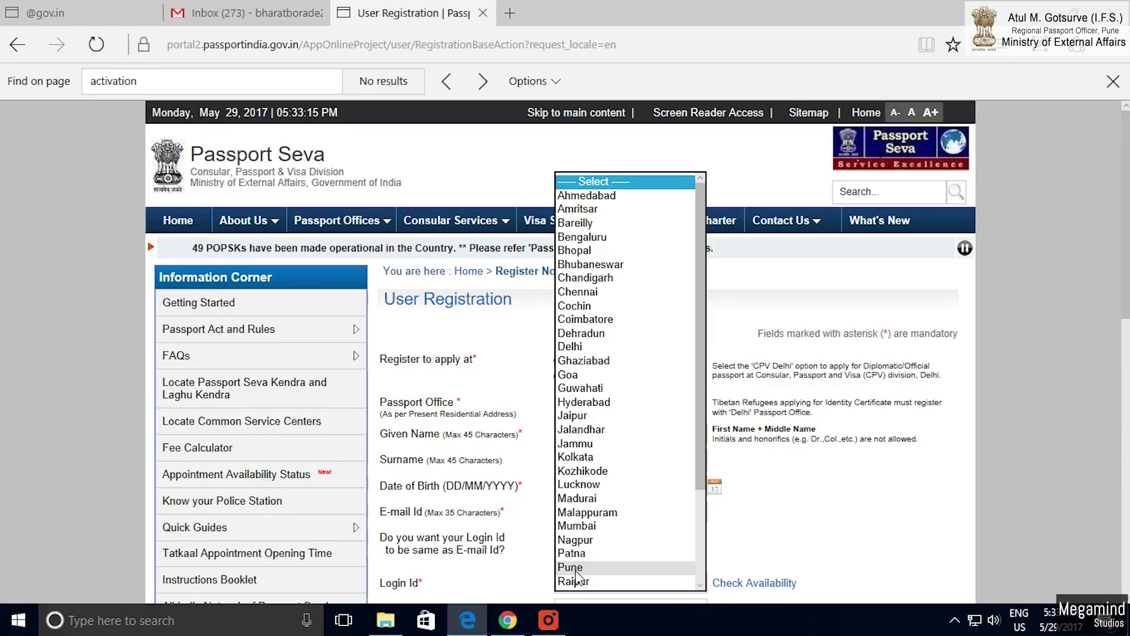
click(576, 570)
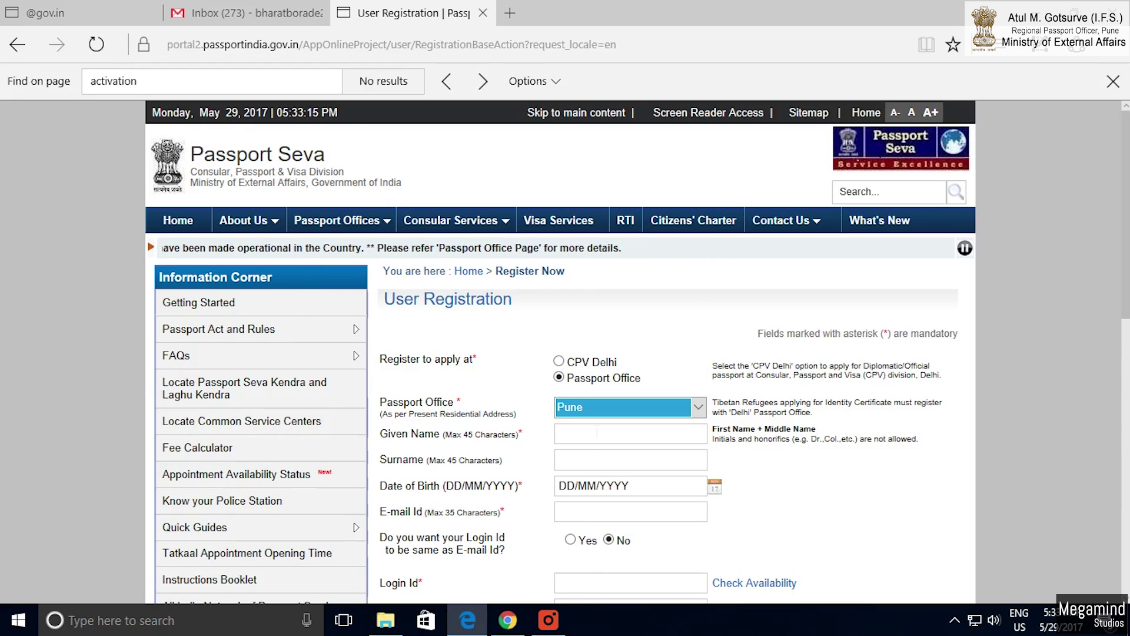
click(593, 443)
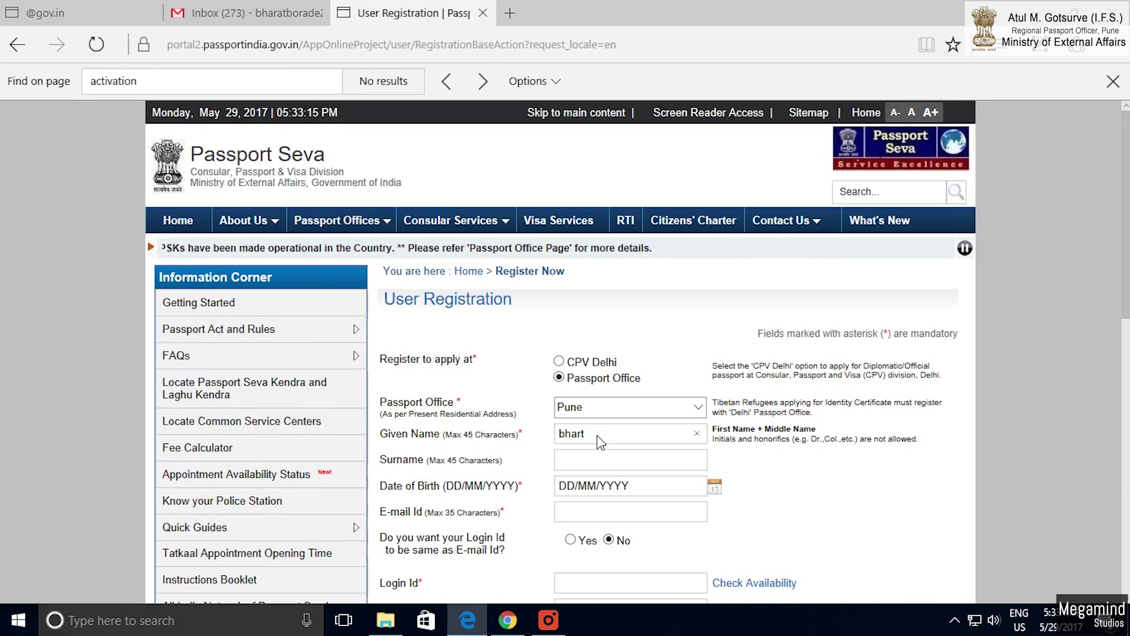
click(596, 466)
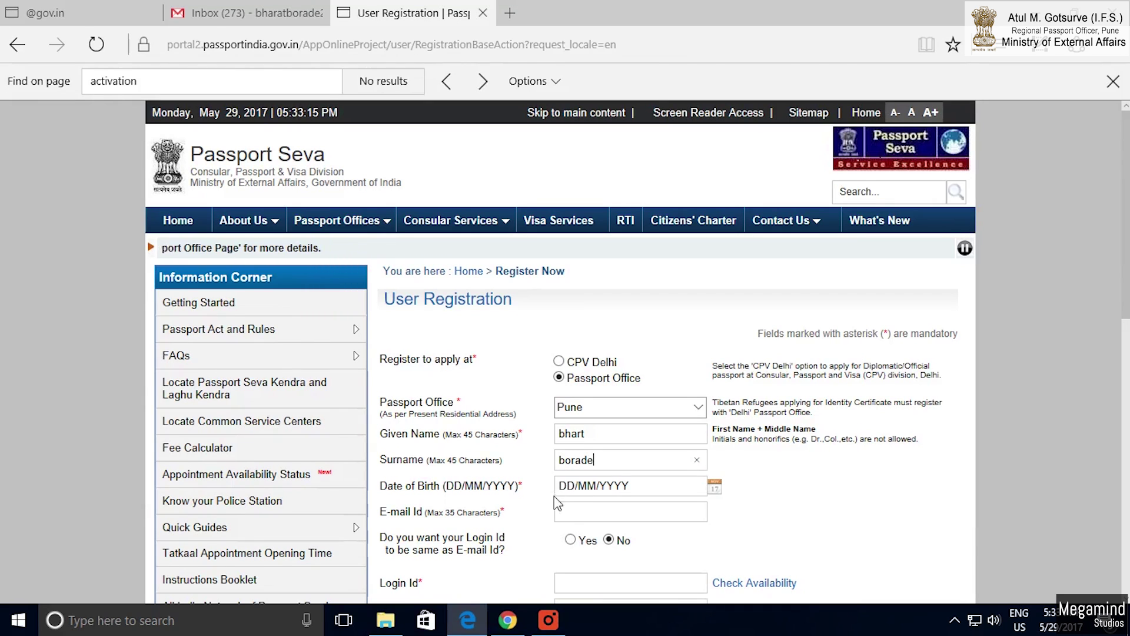
click(570, 487)
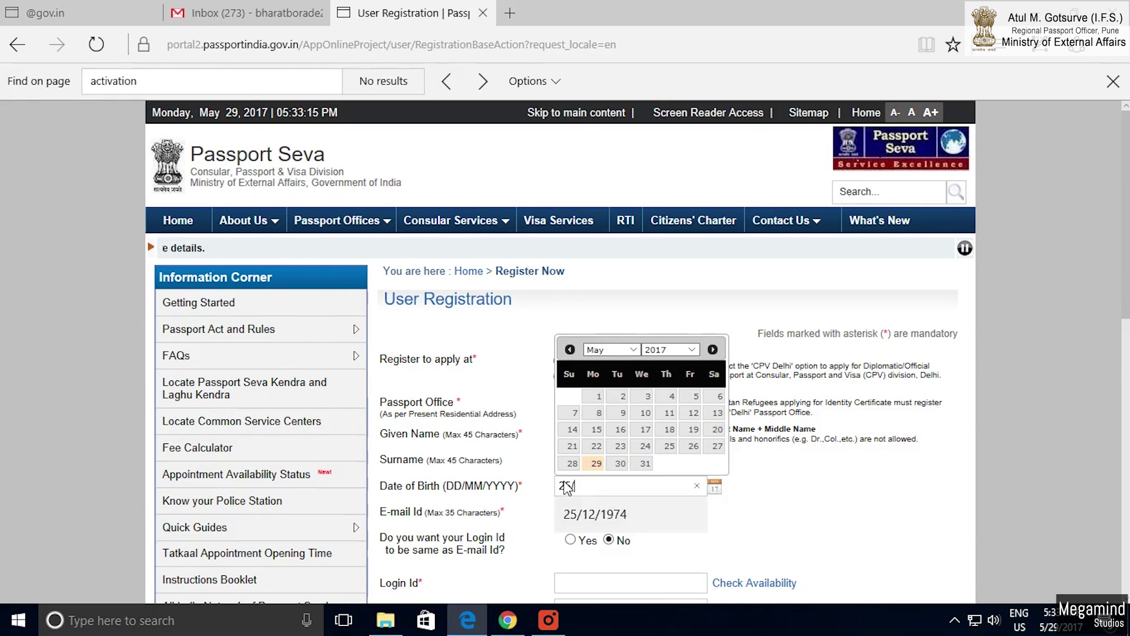
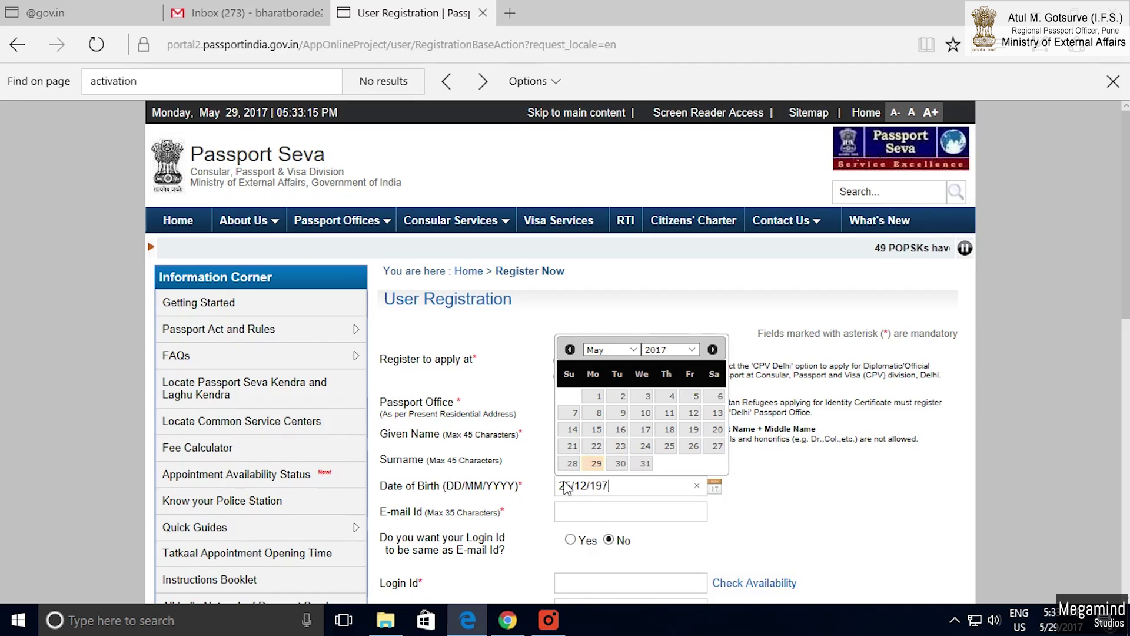
click(598, 516)
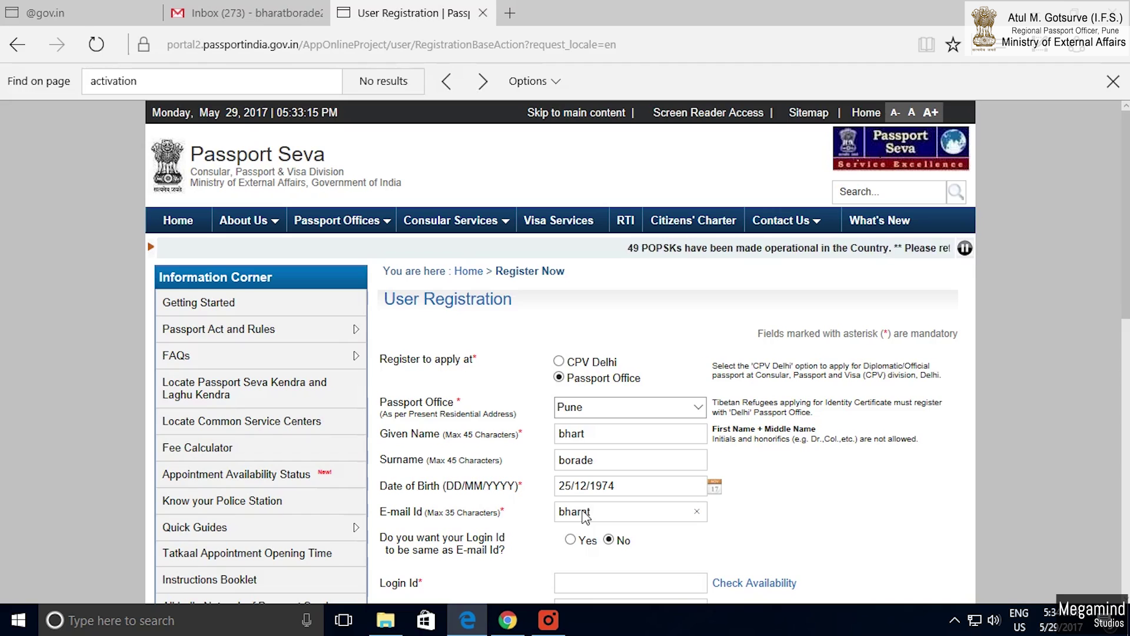
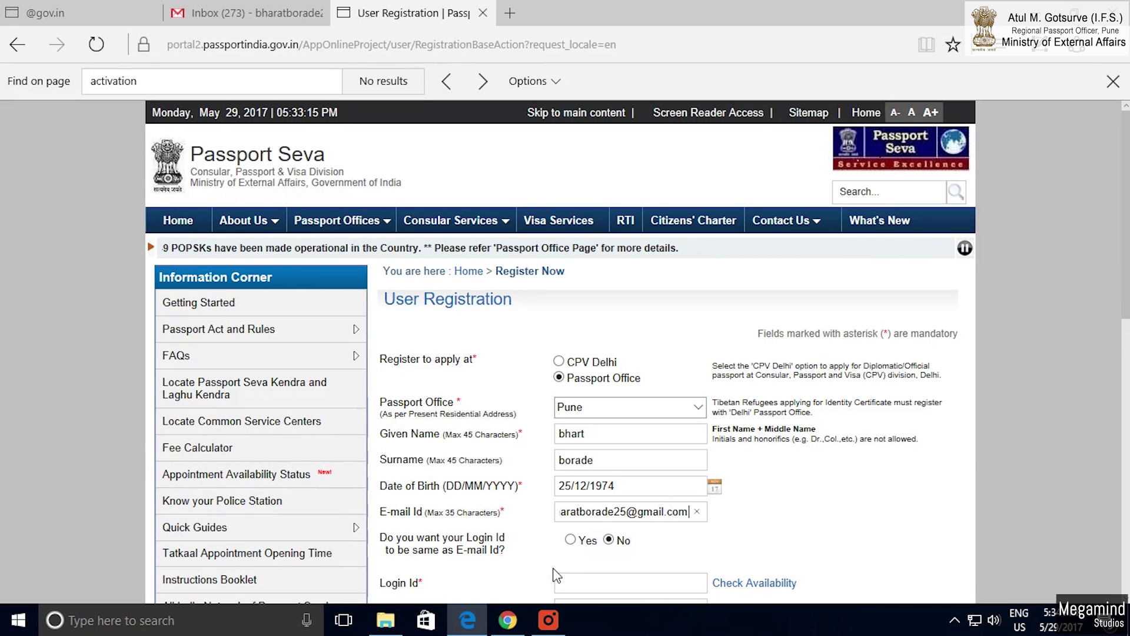
scroll(549, 569, down, 2)
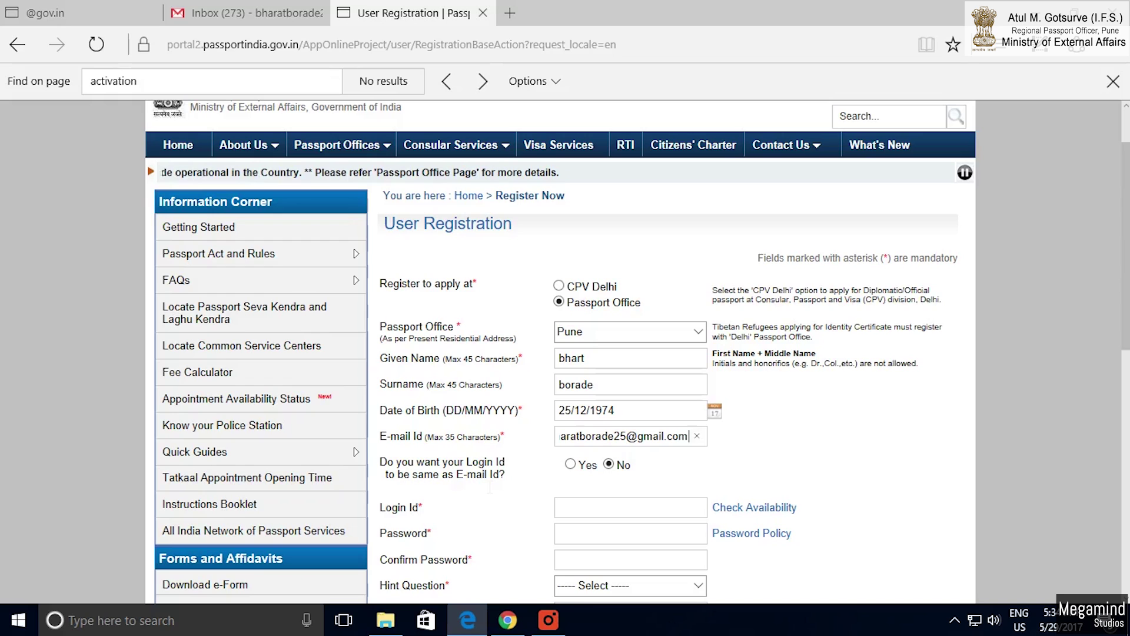
Use the e-mail as login id, confirm its availability, and enter the account password.
click(570, 464)
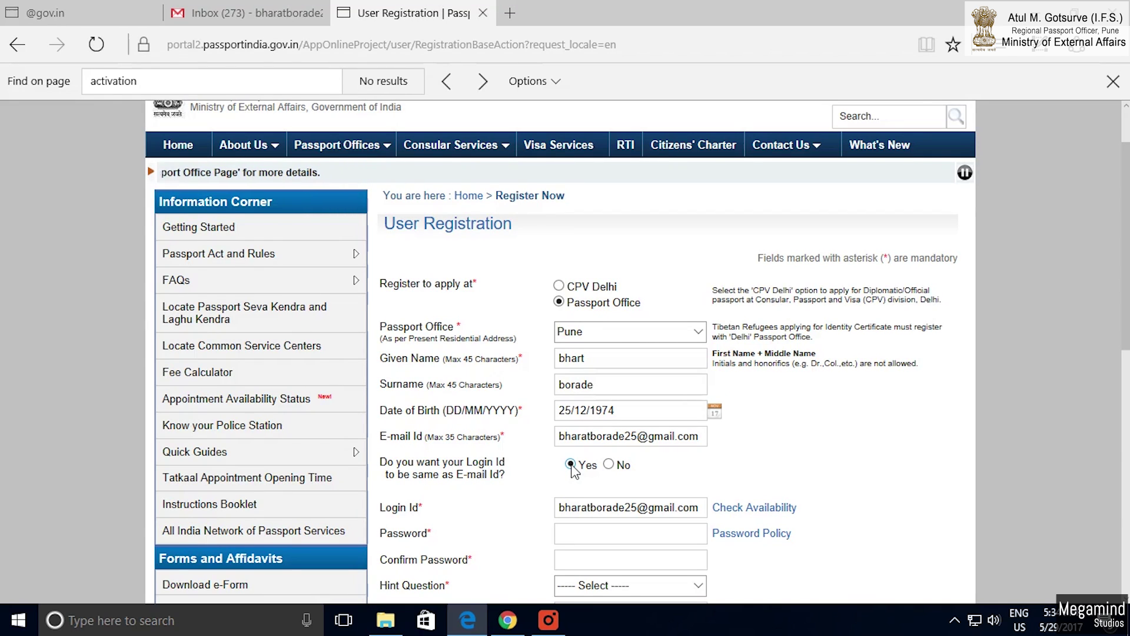
click(733, 508)
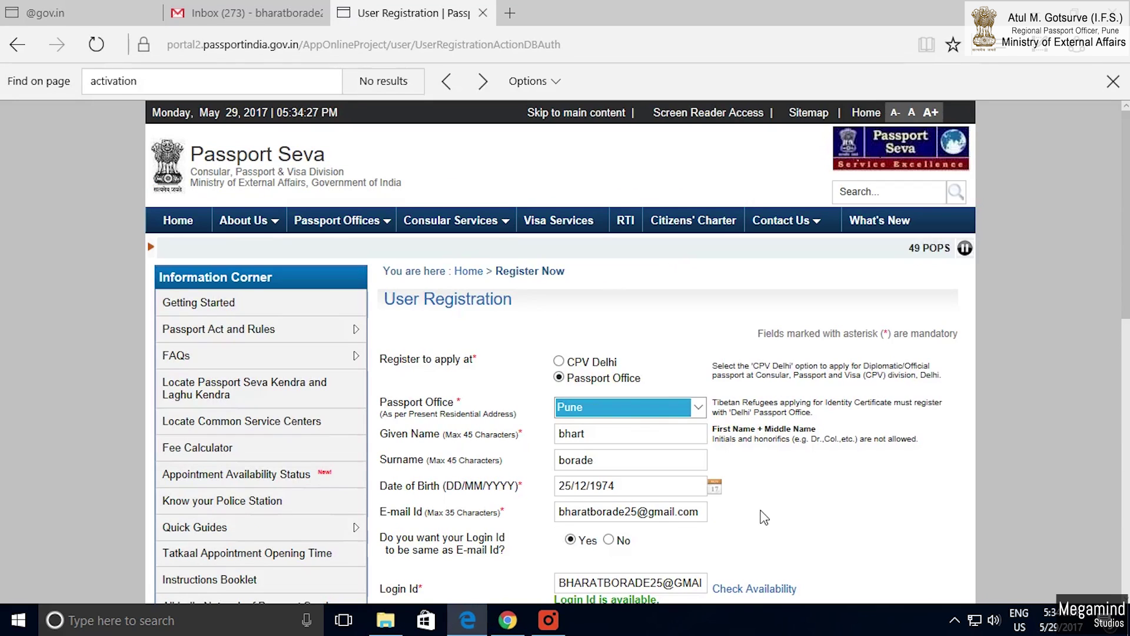
scroll(560, 352, down, 3)
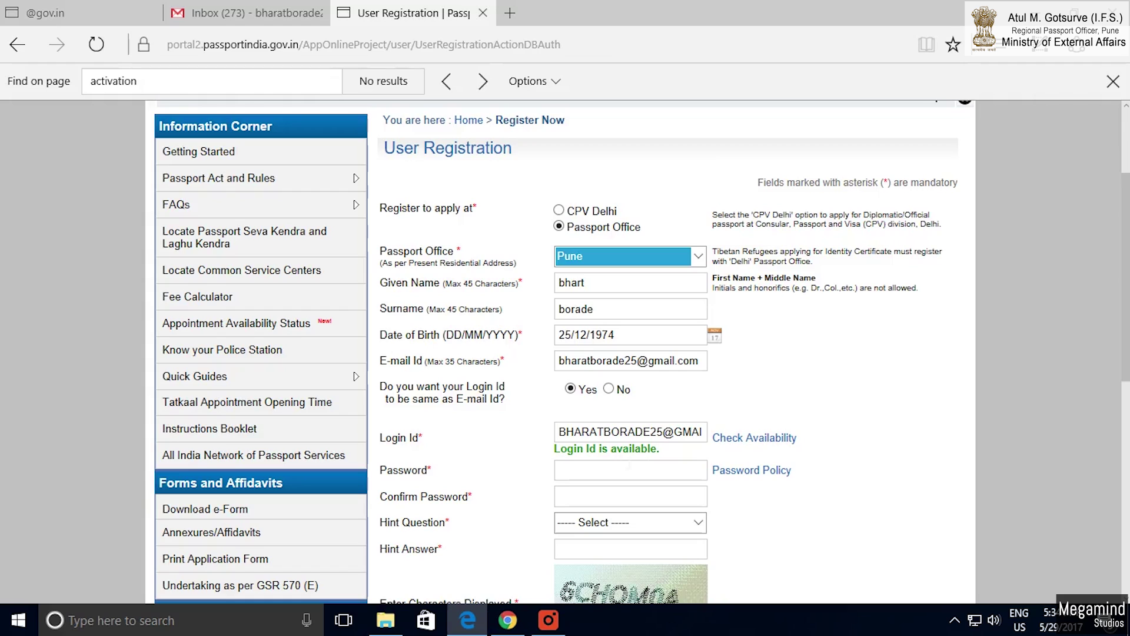
click(603, 477)
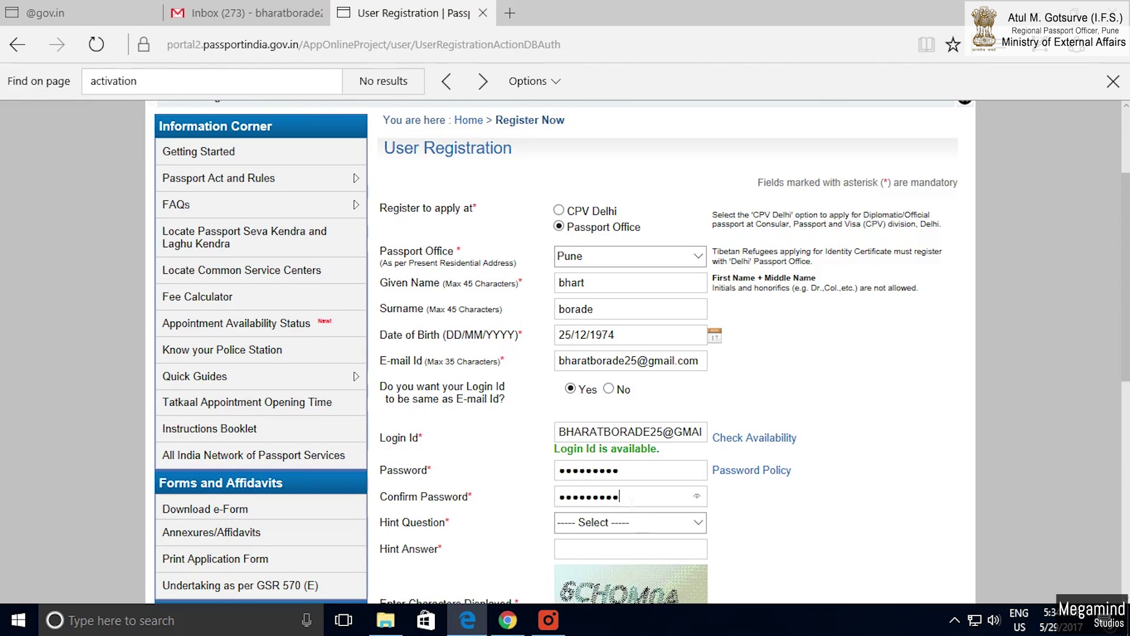
Choose Birth City as the hint question, fill its answer and captcha, and register.
click(701, 523)
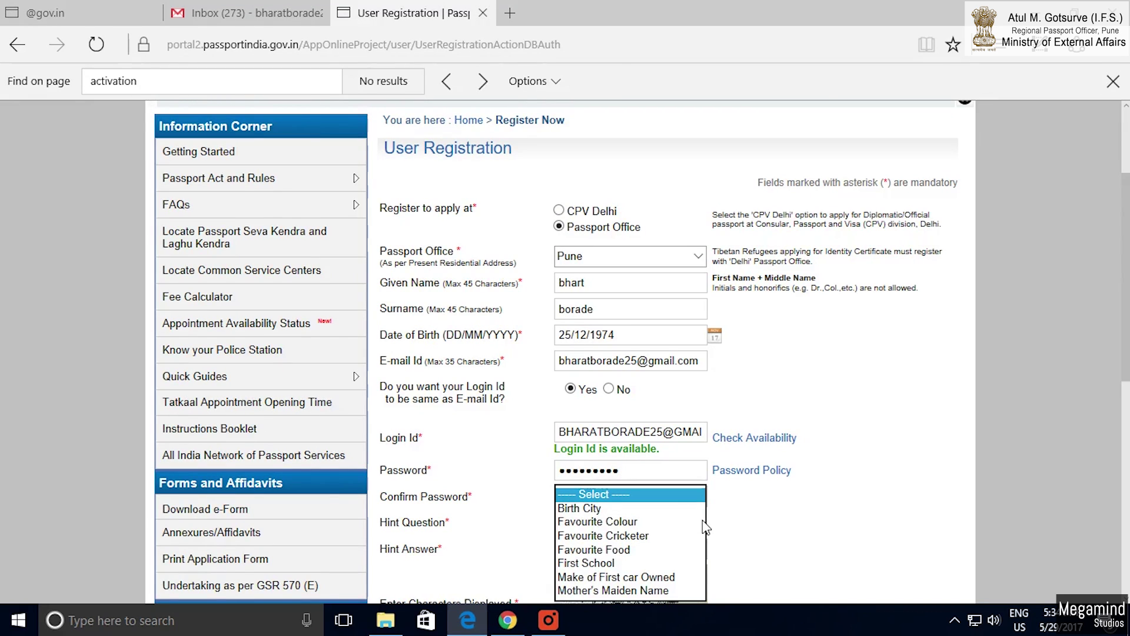
click(611, 509)
scroll(805, 519, down, 1)
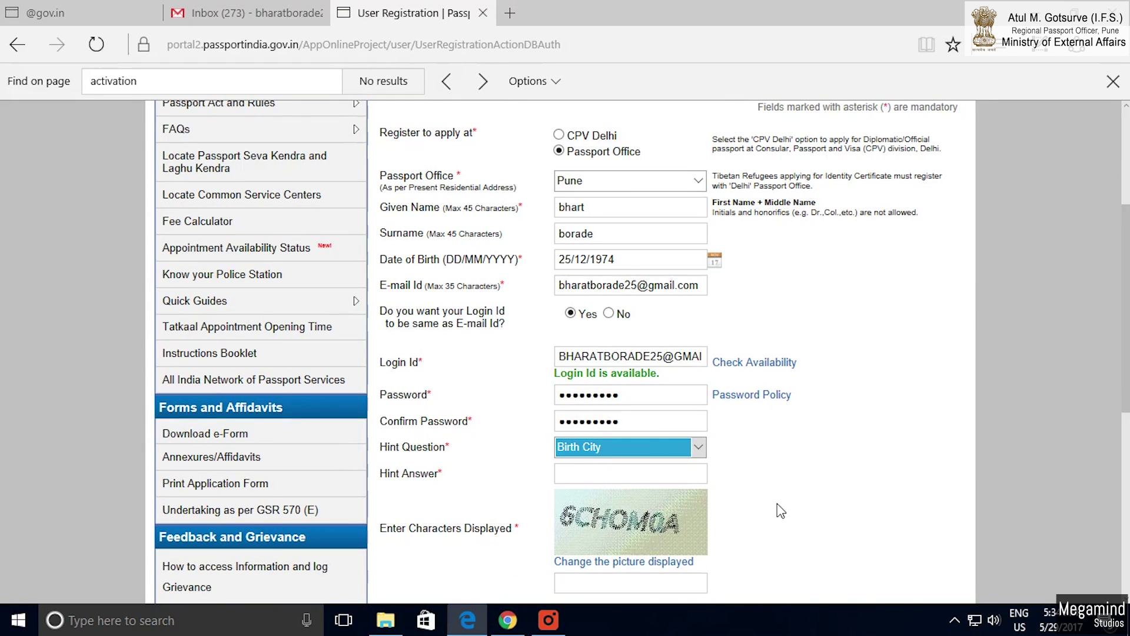
click(610, 478)
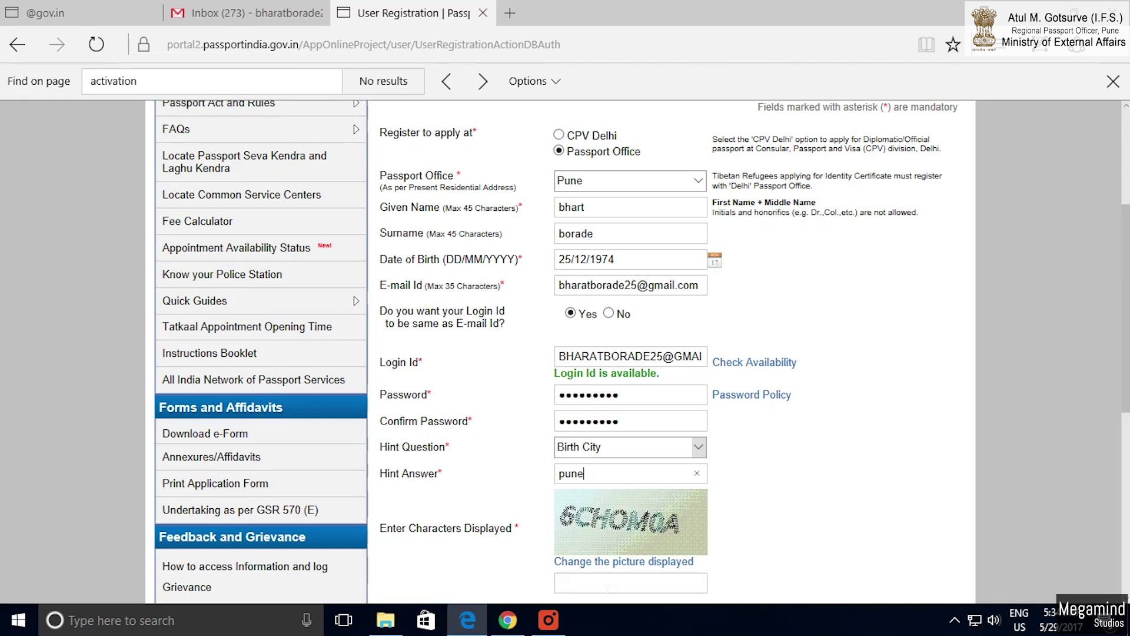
scroll(755, 523, down, 1)
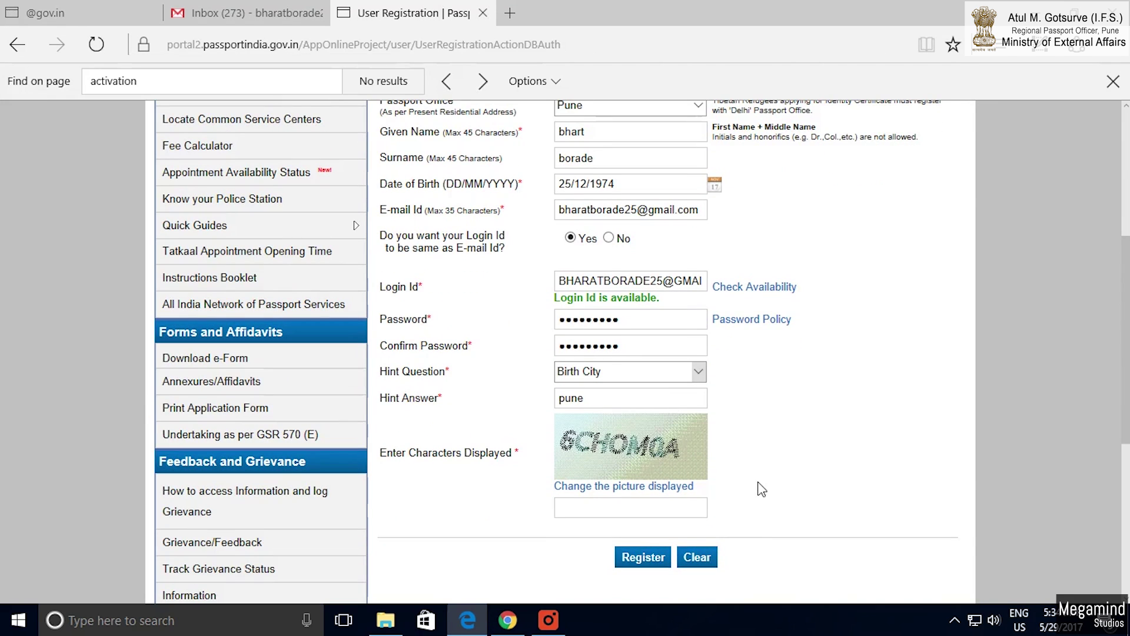
text(6)
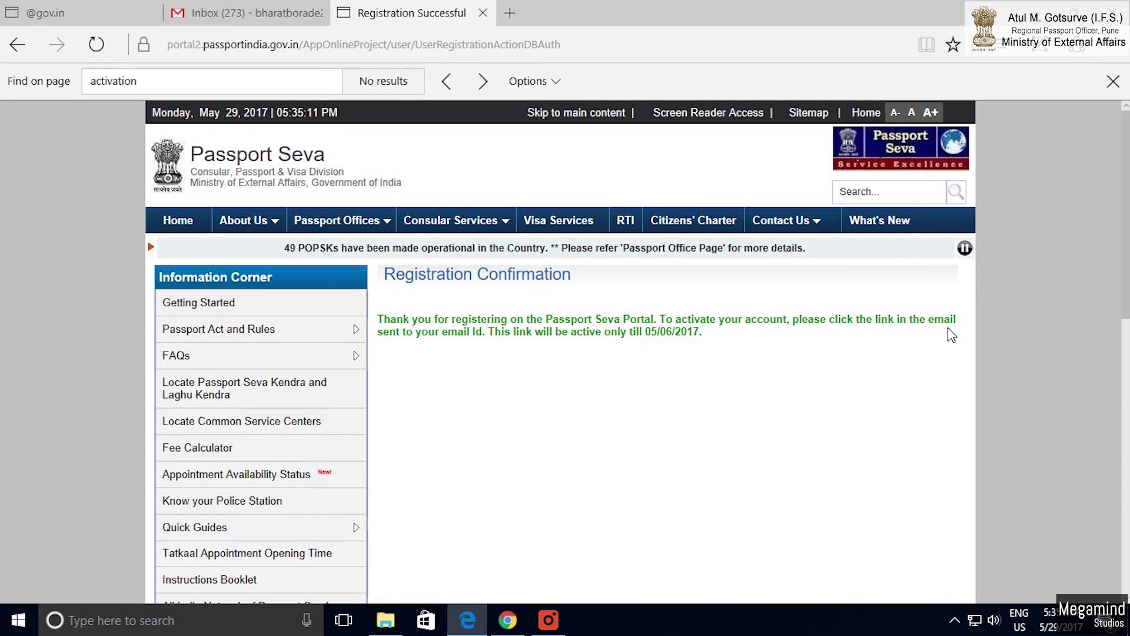
click(268, 17)
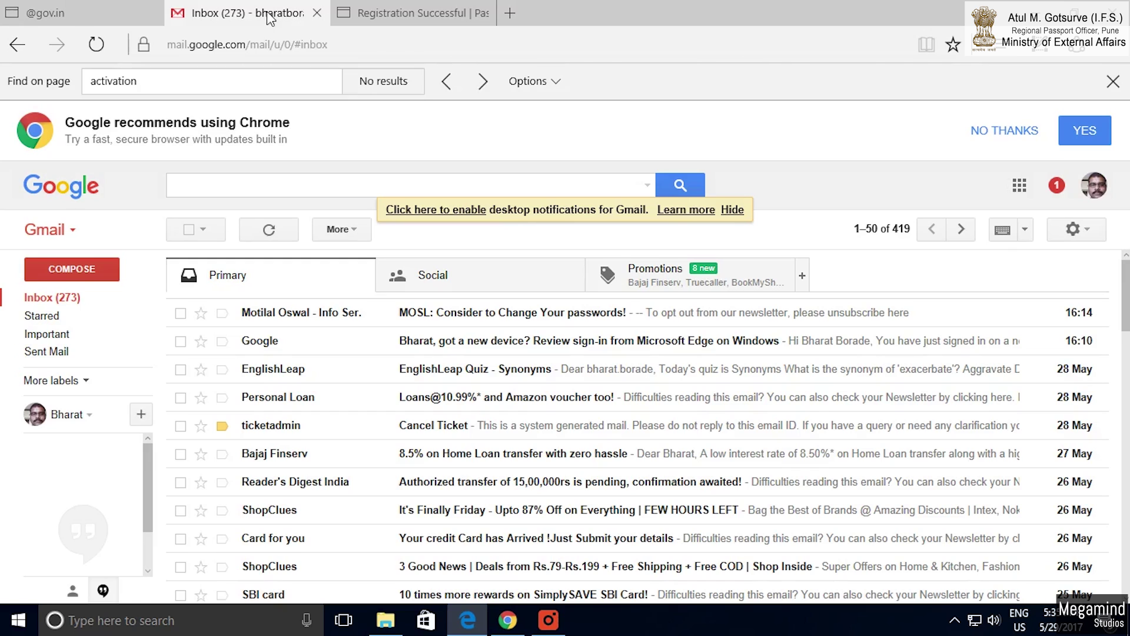
Refresh the Gmail inbox, open the Registration Confirmation mail and follow its activation link.
click(56, 300)
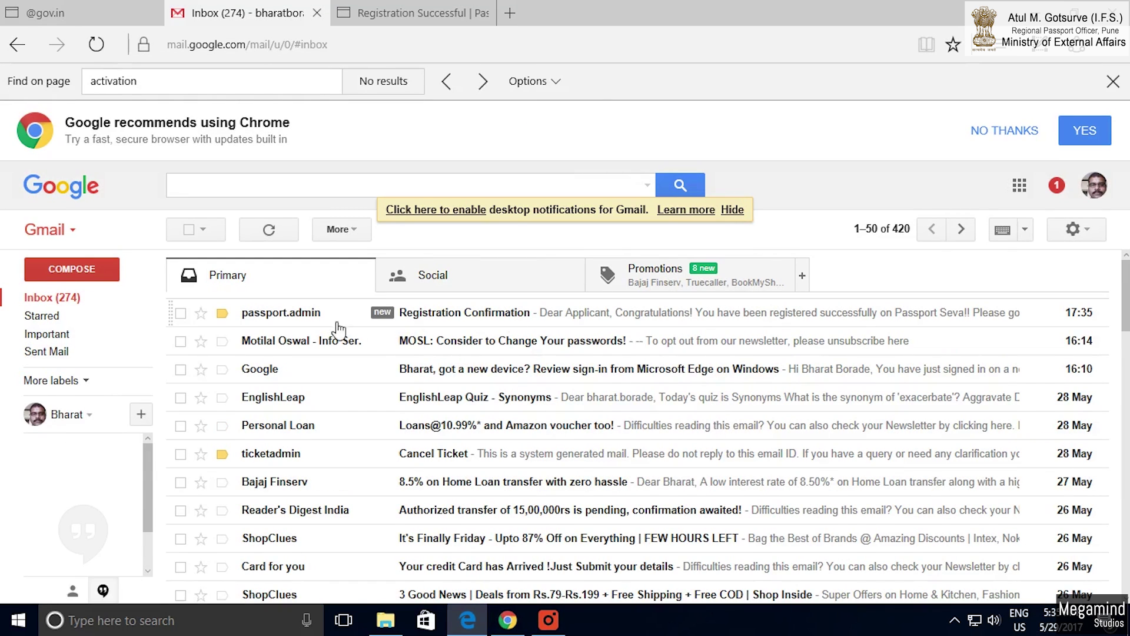
click(462, 318)
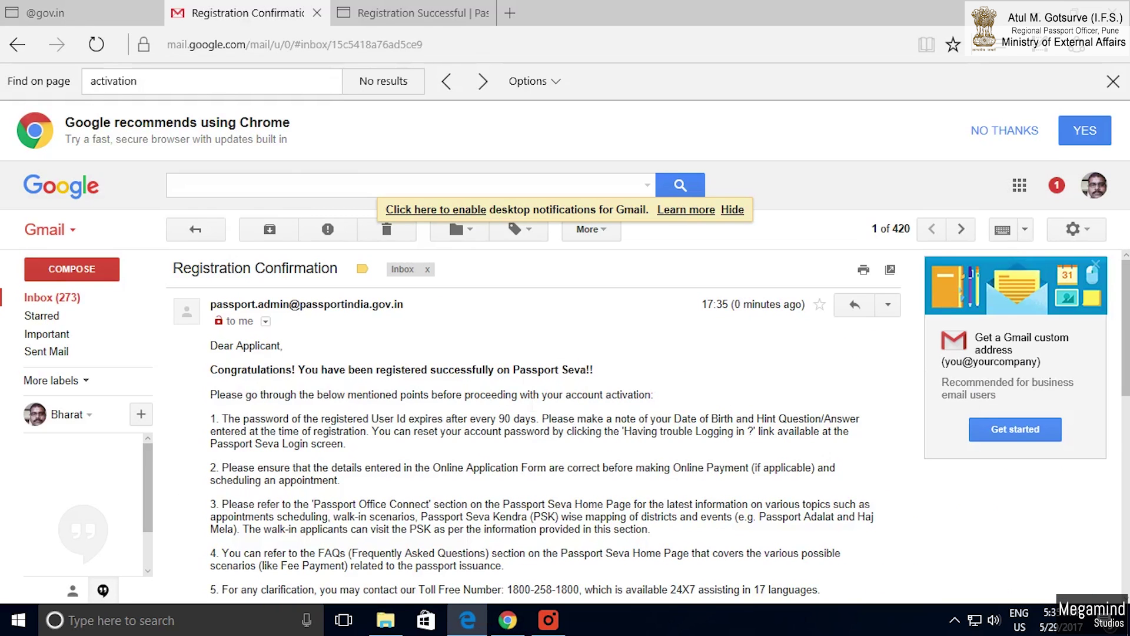
scroll(533, 405, down, 5)
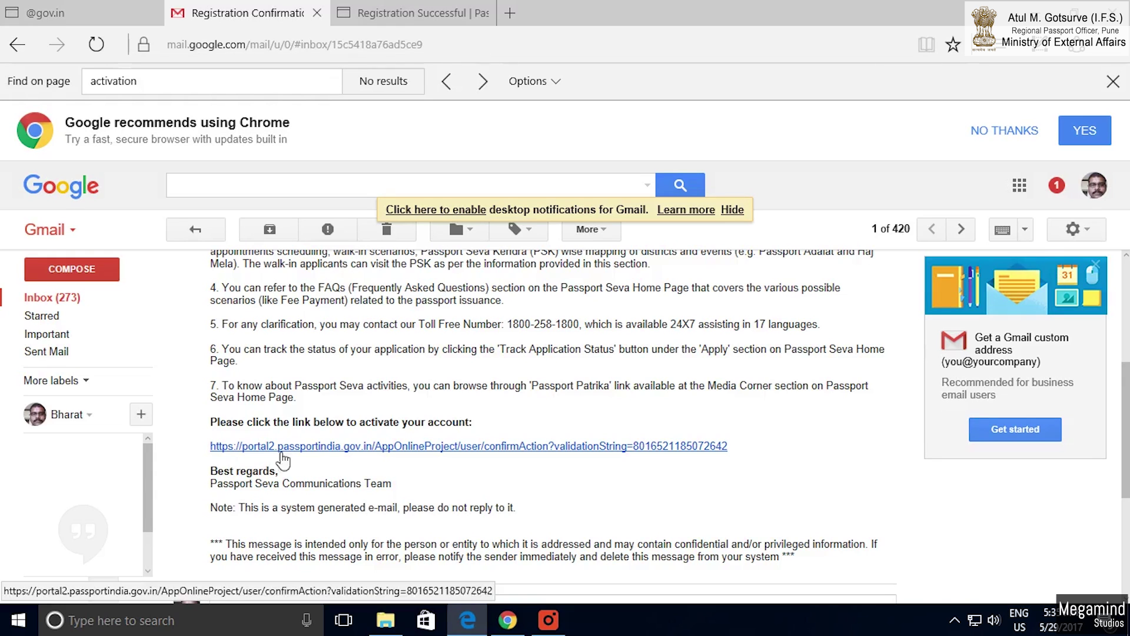
click(383, 447)
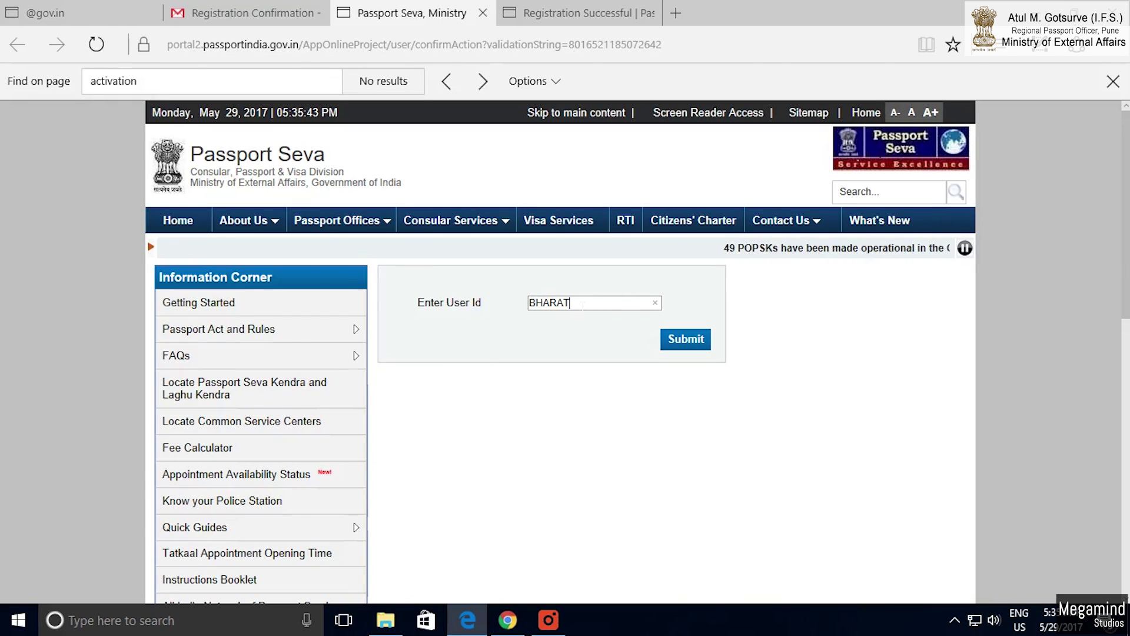
Activate the account by submitting the user ID.
click(583, 303)
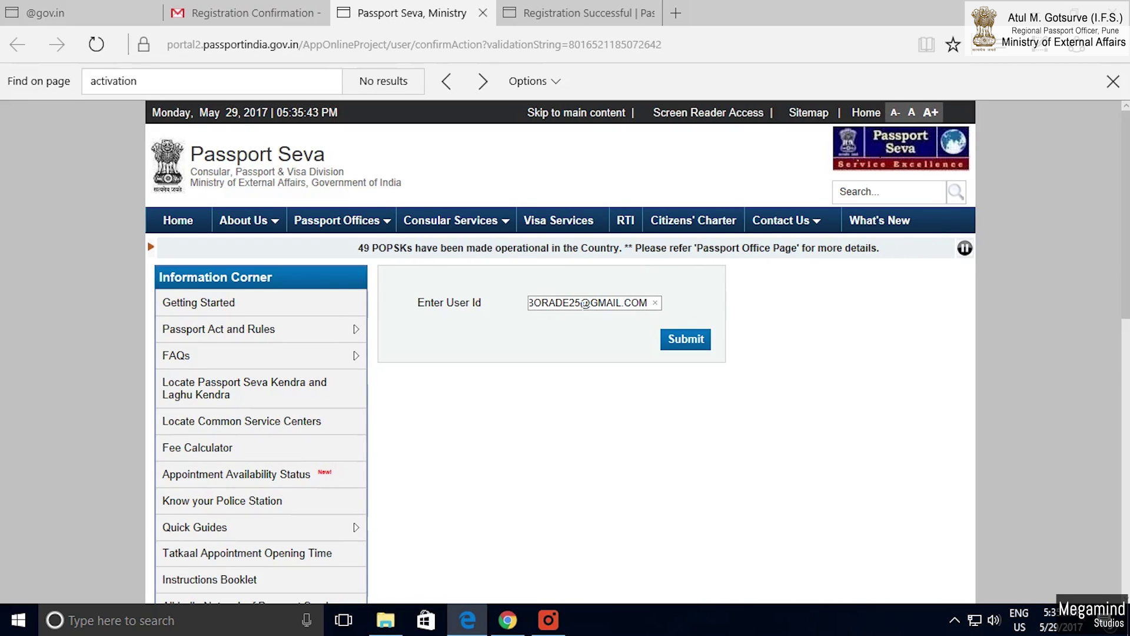
click(684, 345)
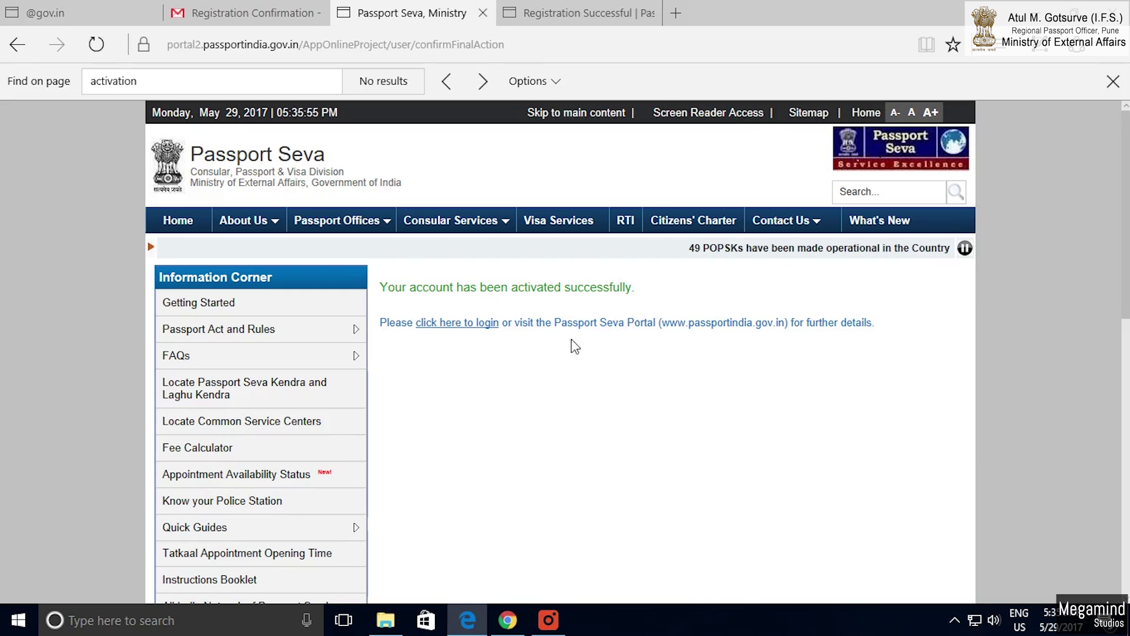
Log in with the user ID, password and captcha to reach Applicant Home.
click(459, 327)
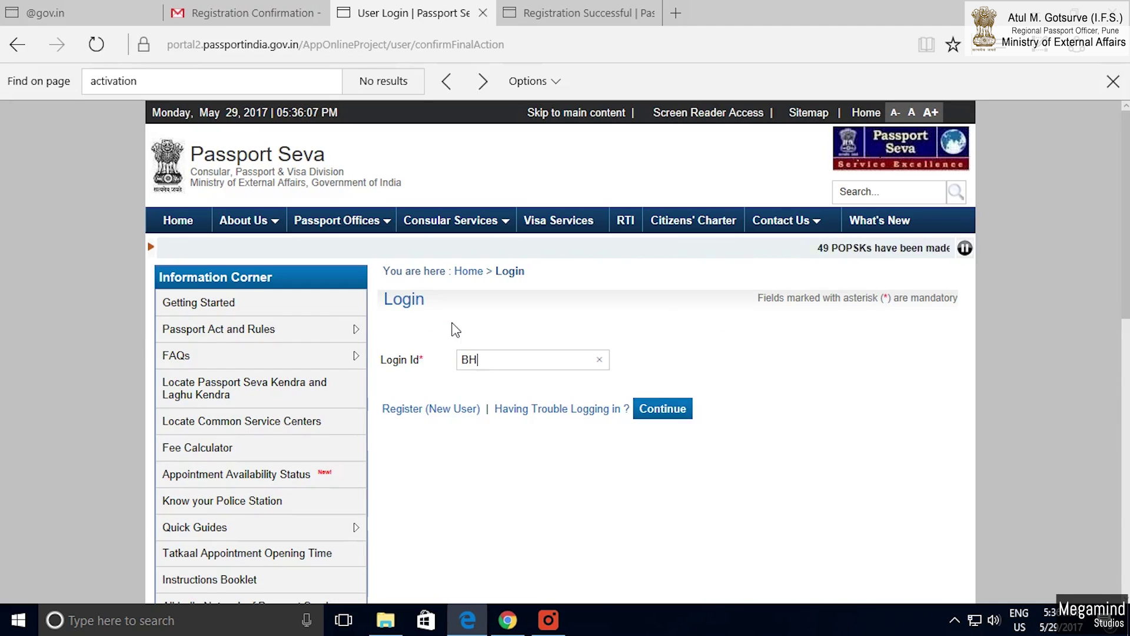
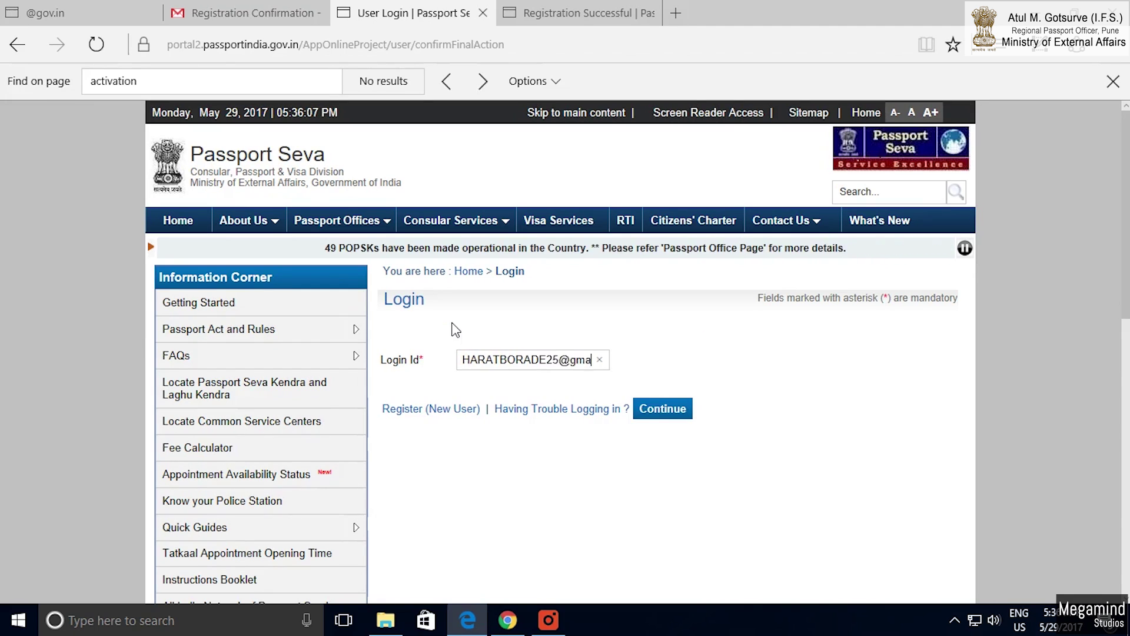
click(656, 412)
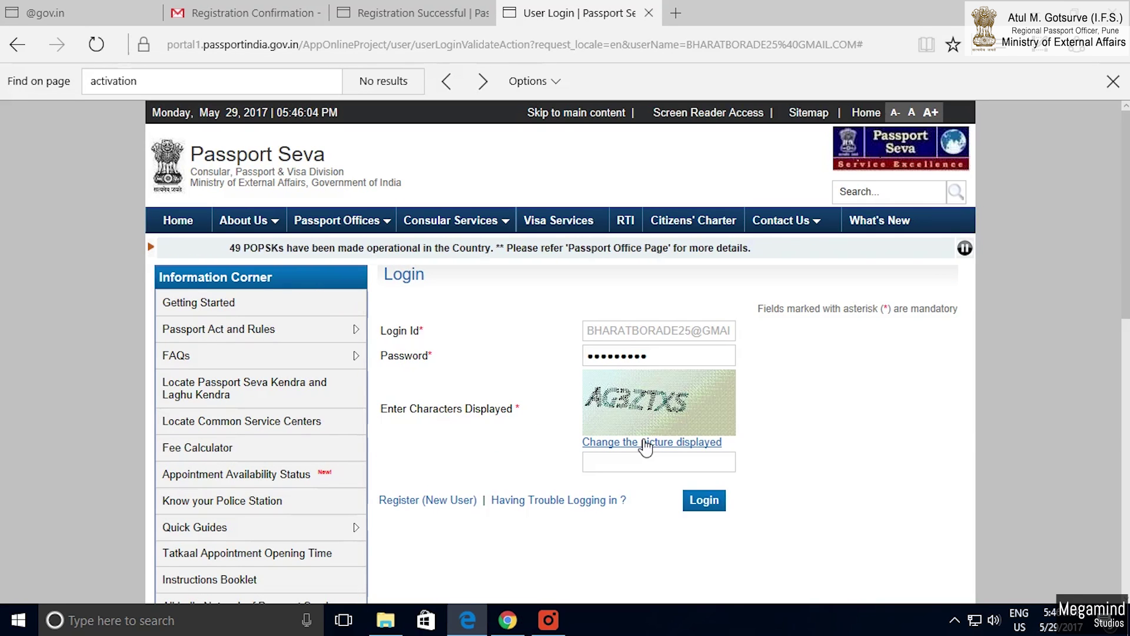
click(619, 463)
text(AG3ZTXS)
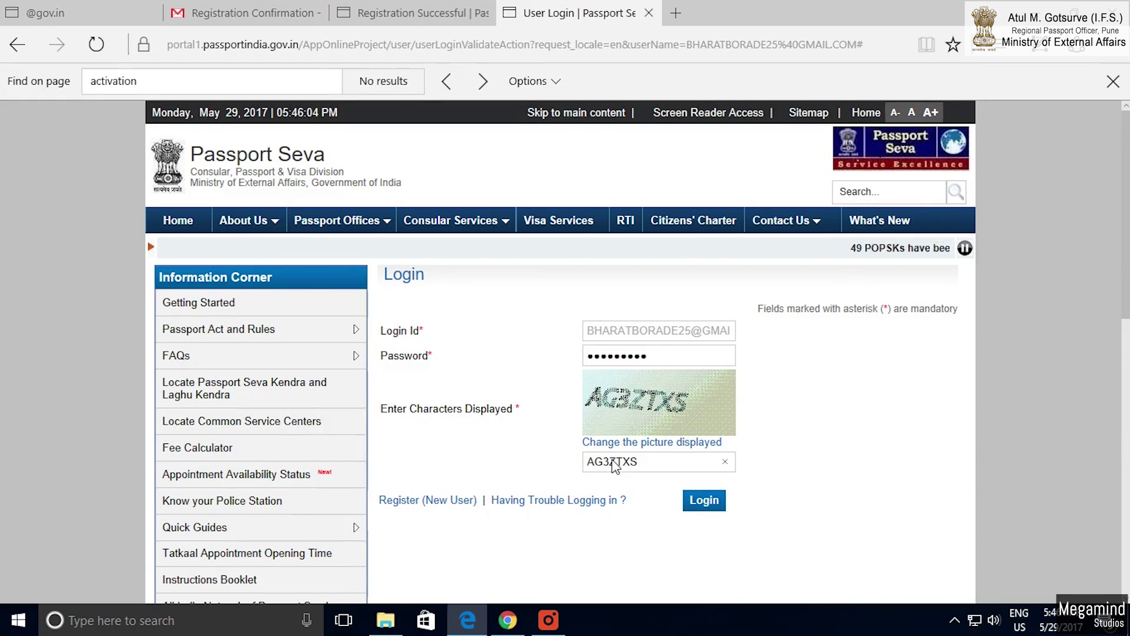
click(705, 501)
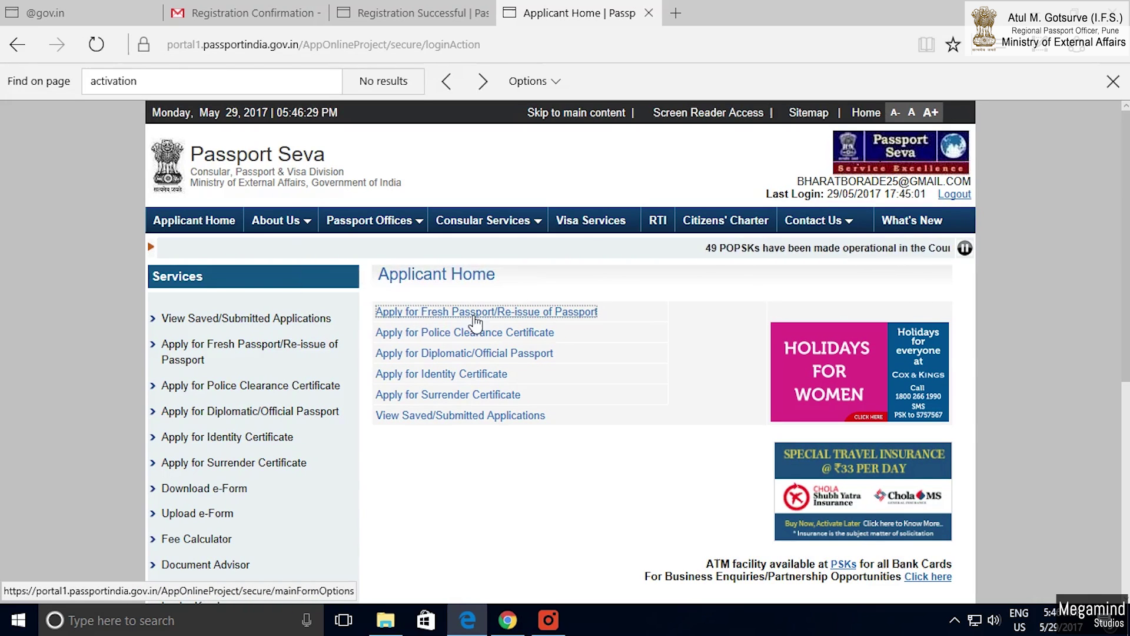
Apply for a fresh passport online with state Maharashtra and district Pune City.
click(428, 313)
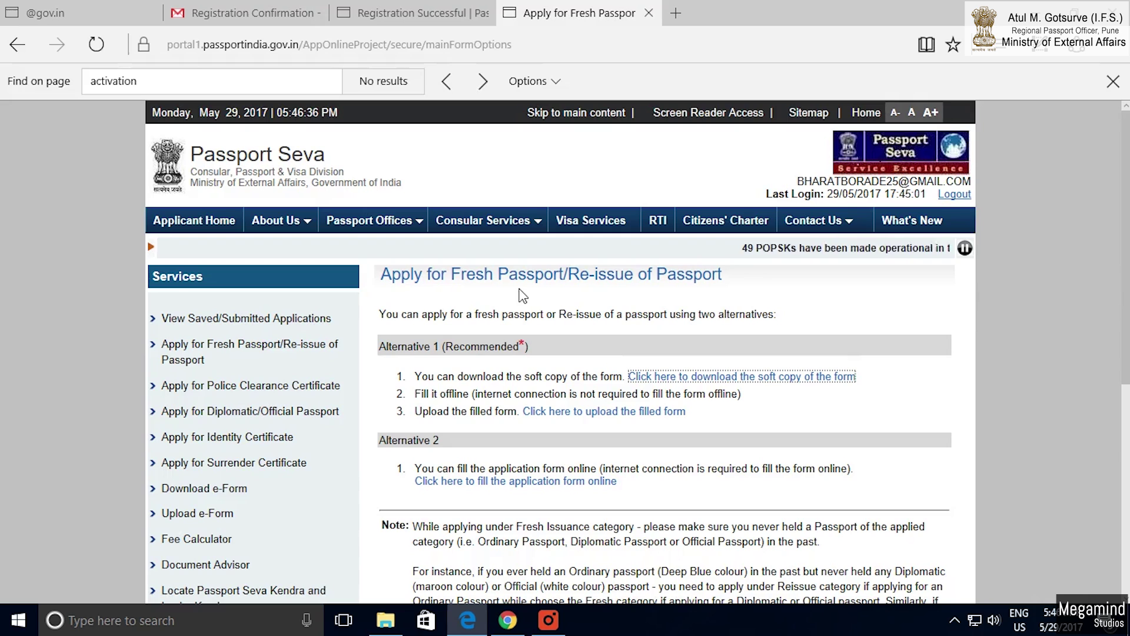
click(493, 482)
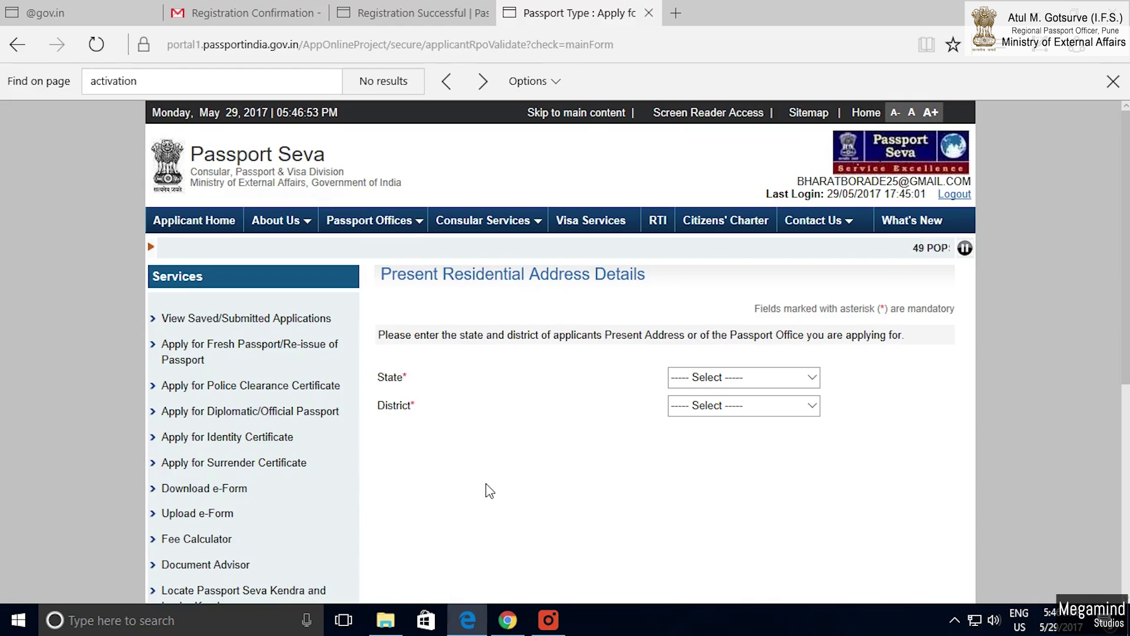
click(815, 378)
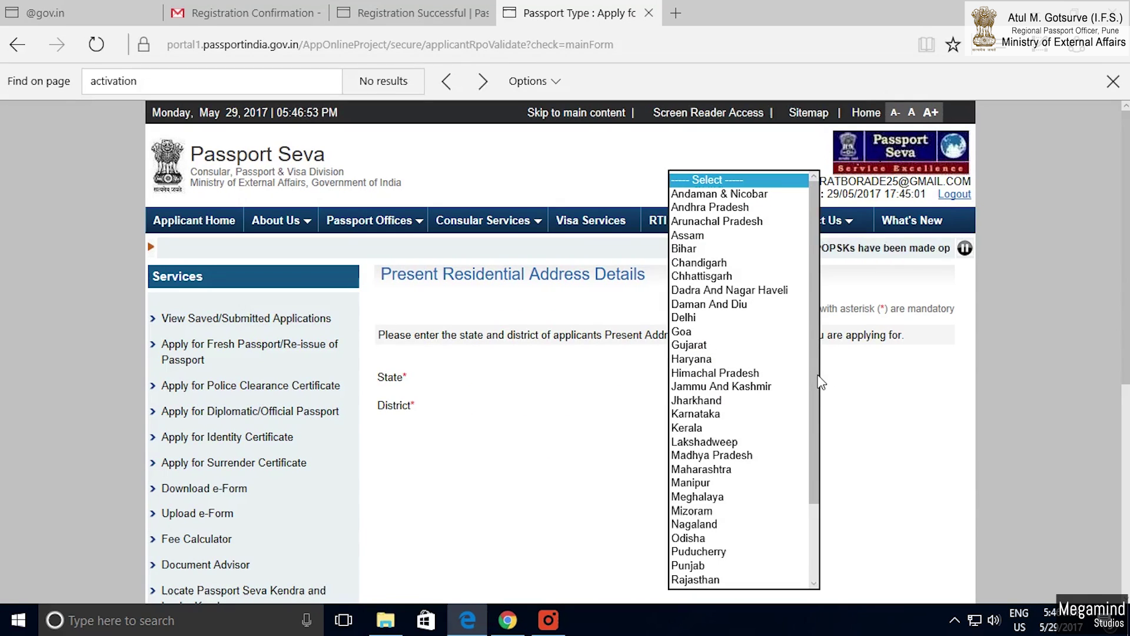
key(m)
key(m)
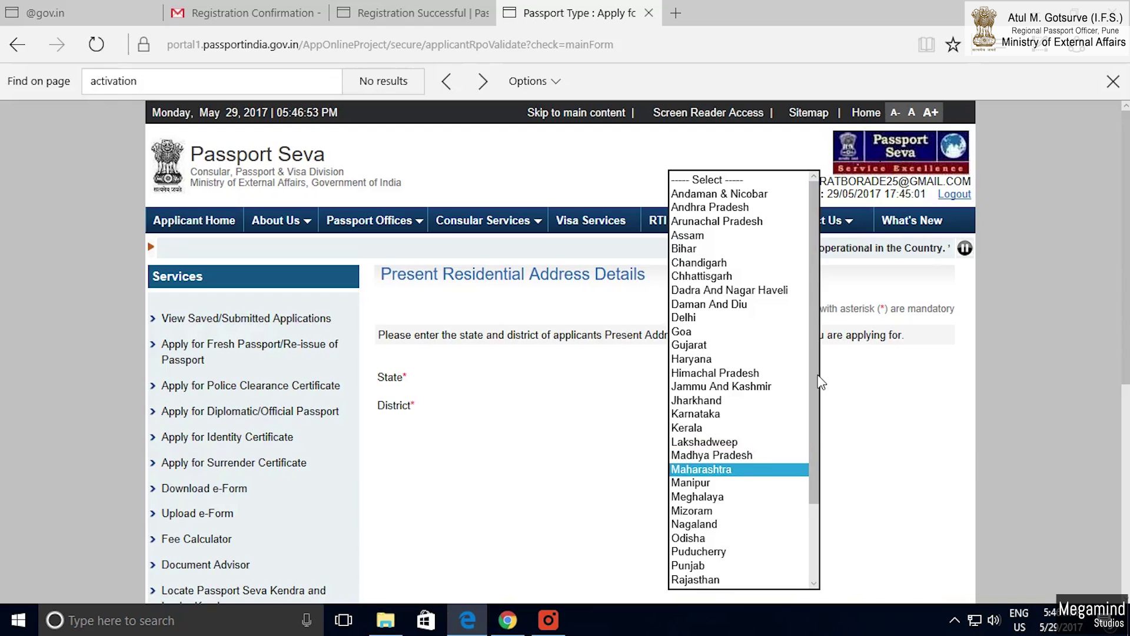
key(Return)
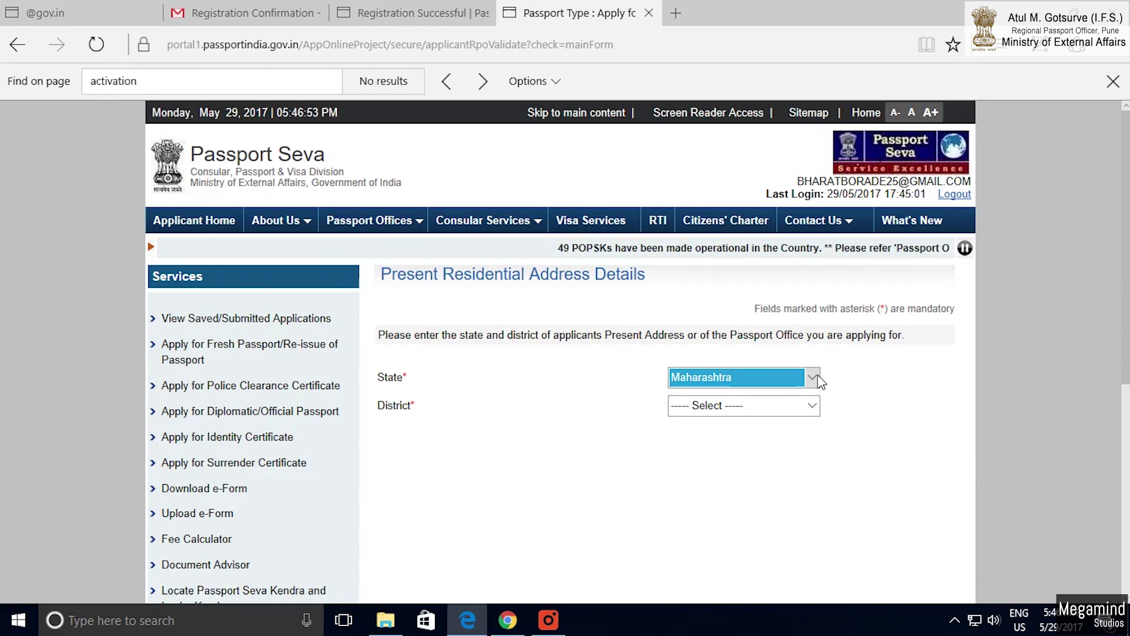
click(814, 412)
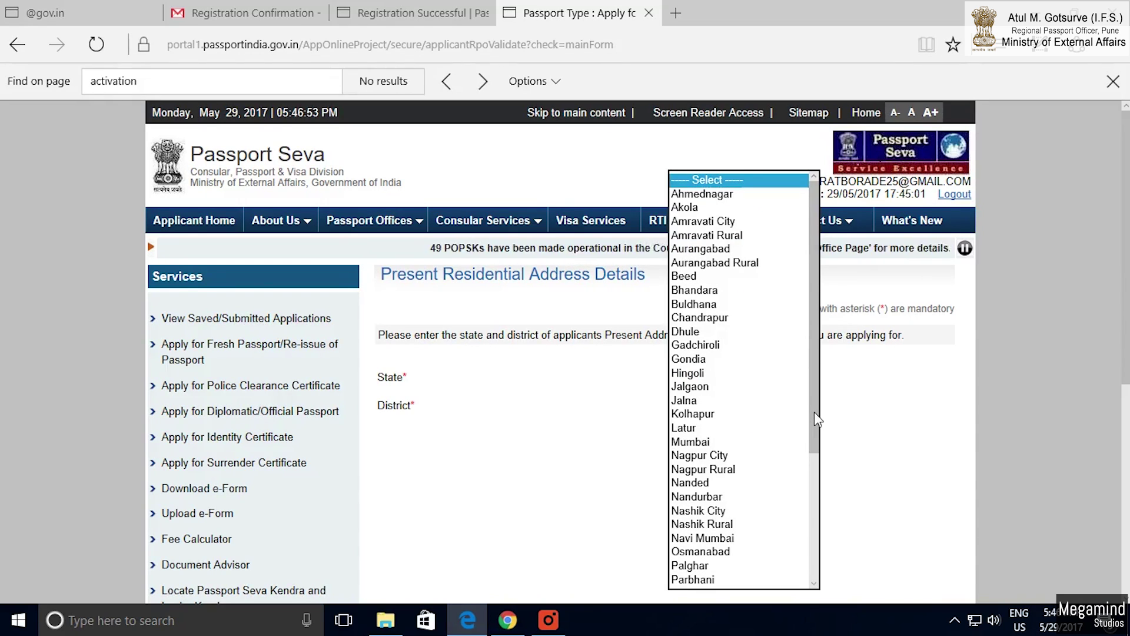
key(p)
key(p)
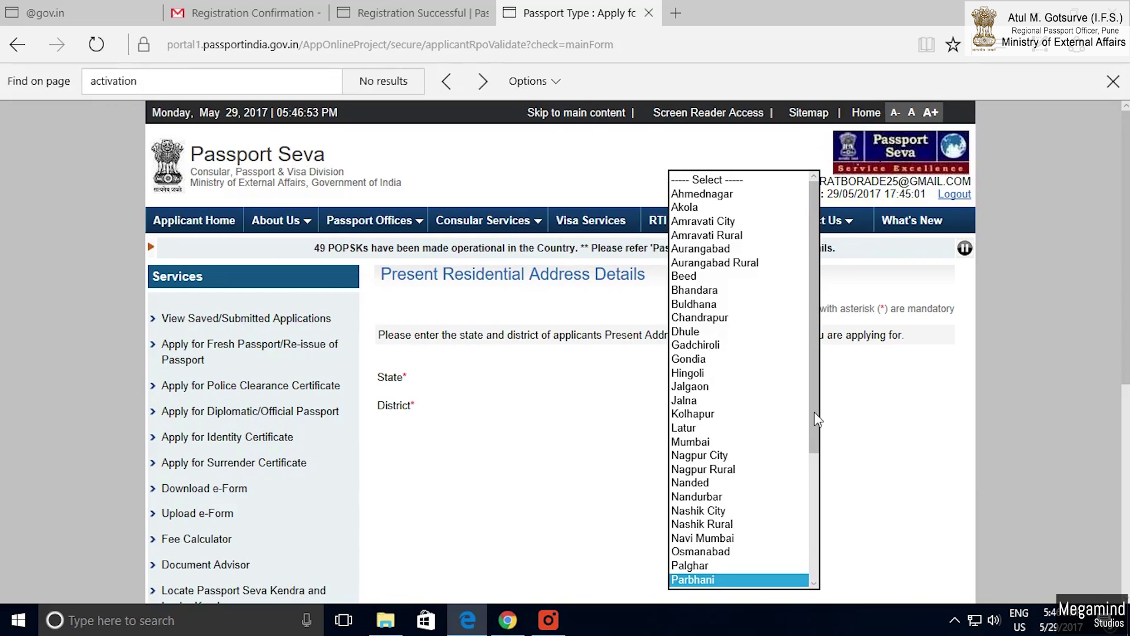
key(p)
key(Return)
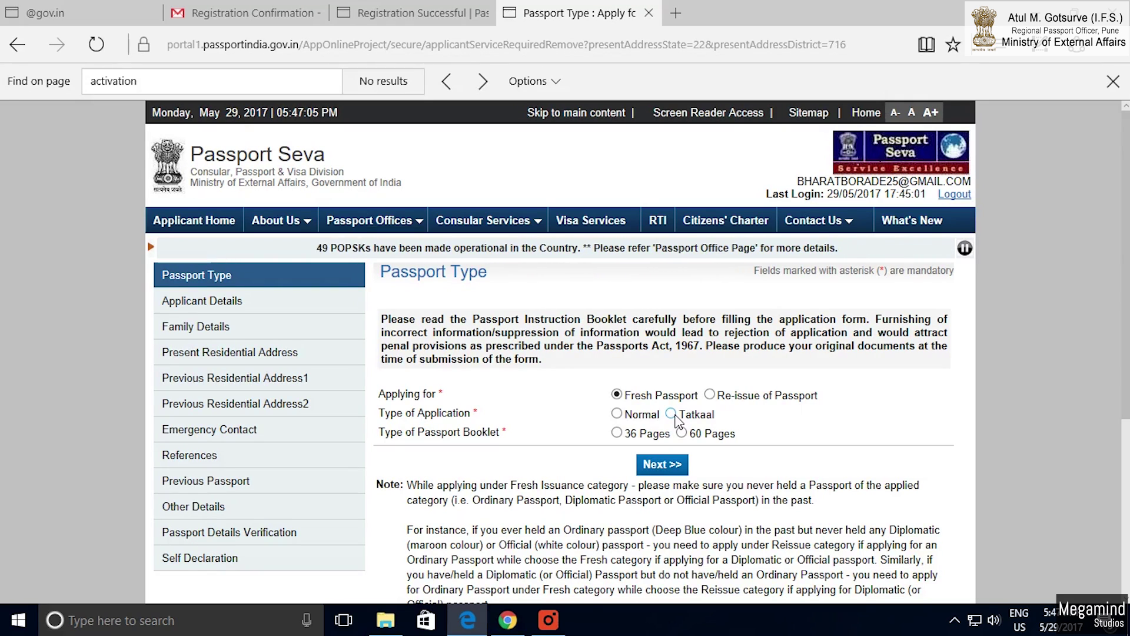
Choose Normal application type and a 36 Pages booklet.
click(617, 414)
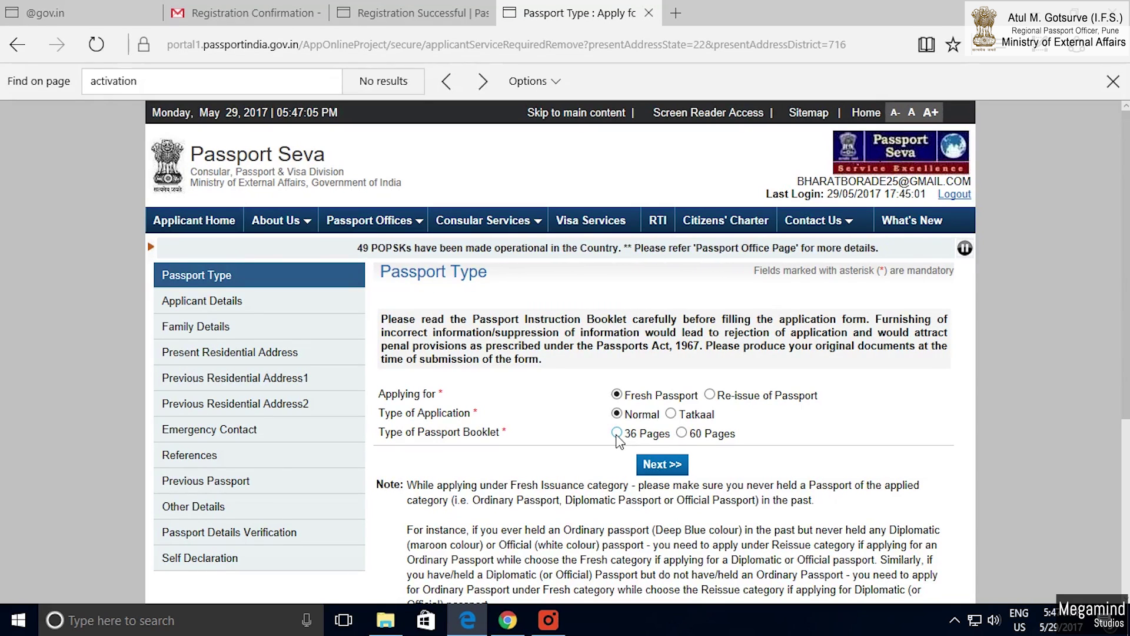
click(616, 433)
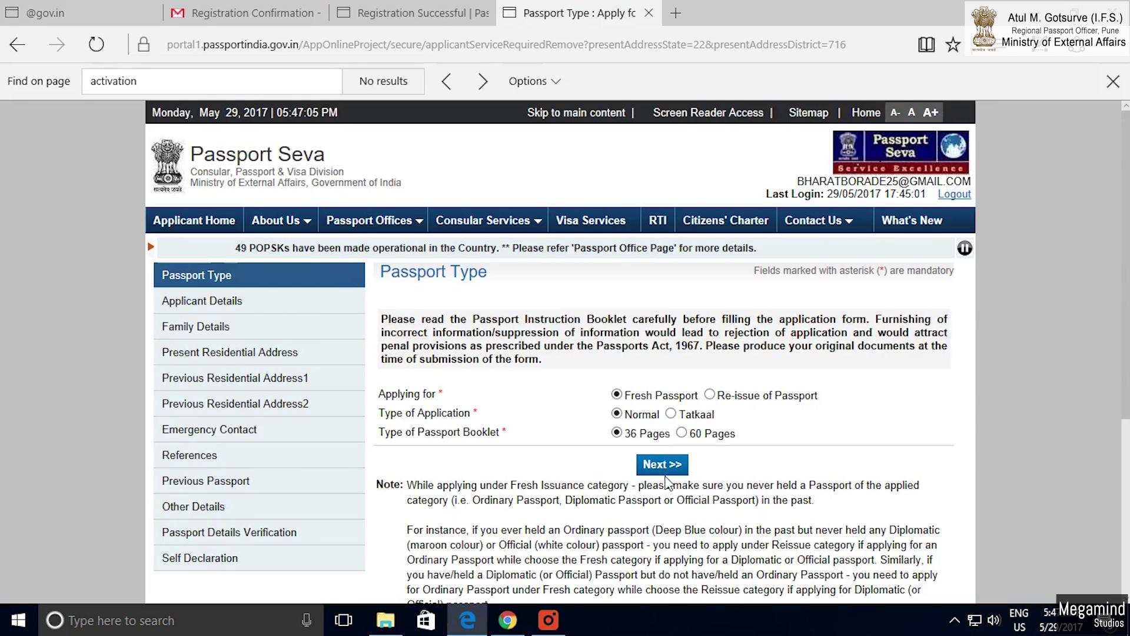
scroll(667, 482, down, 1)
Continue to Applicant Details and enter the applicant's given name and surname.
click(654, 389)
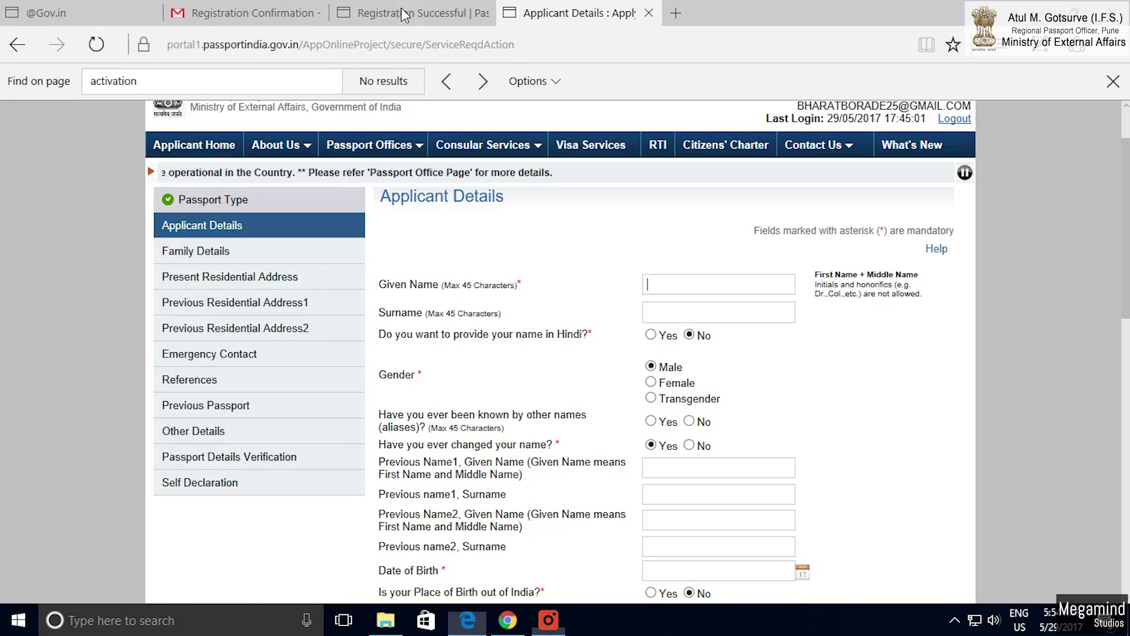
click(665, 286)
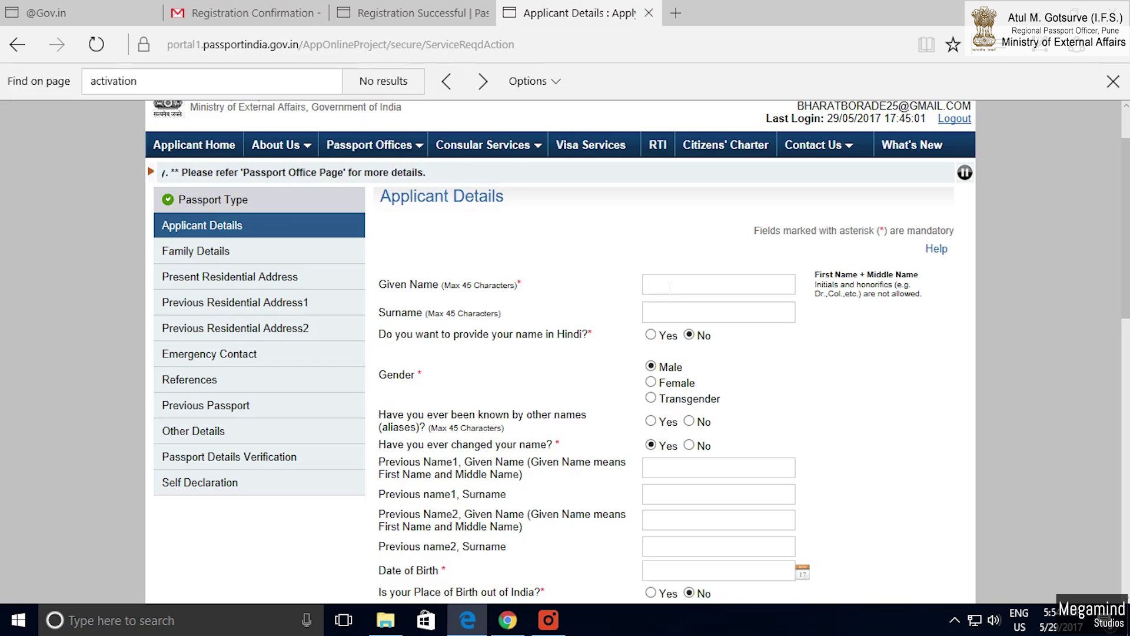
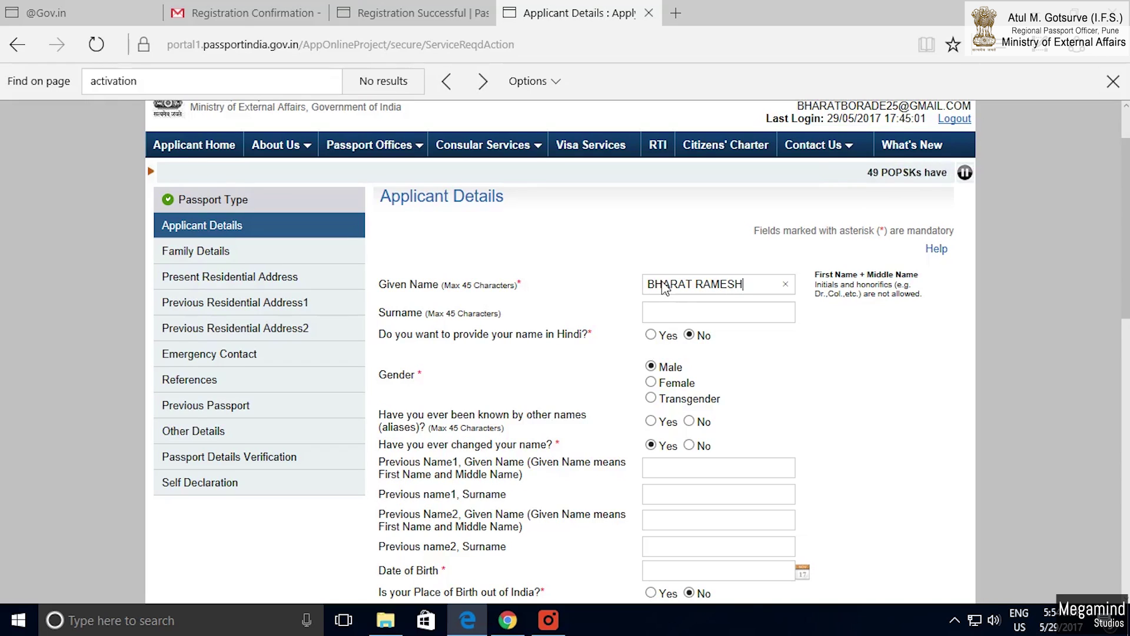
click(657, 302)
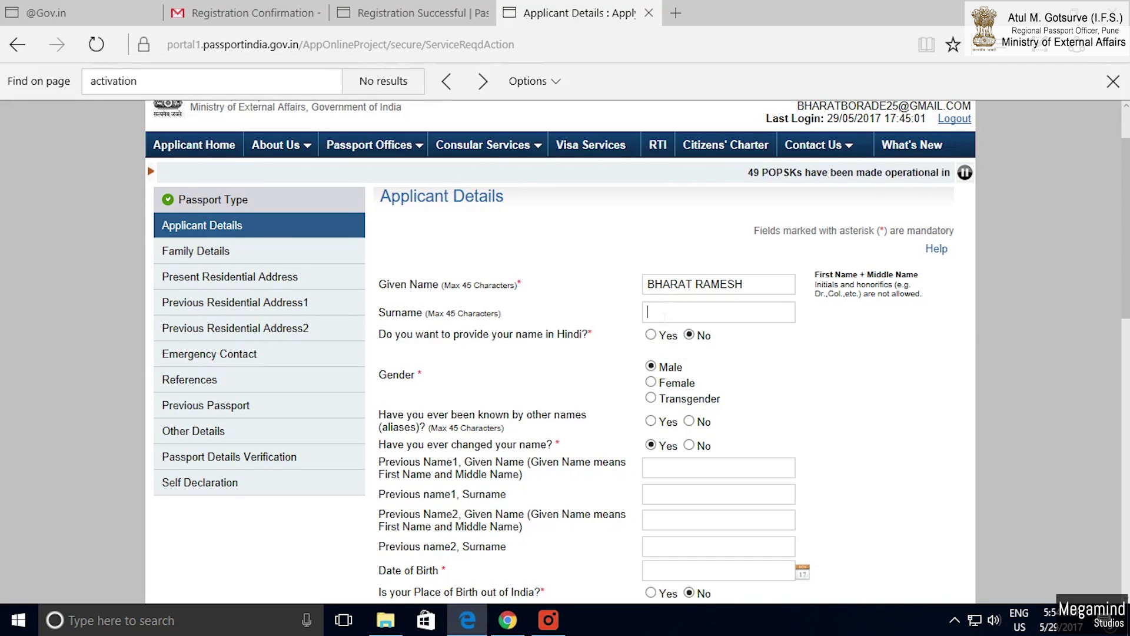
drag(380, 313, 430, 313)
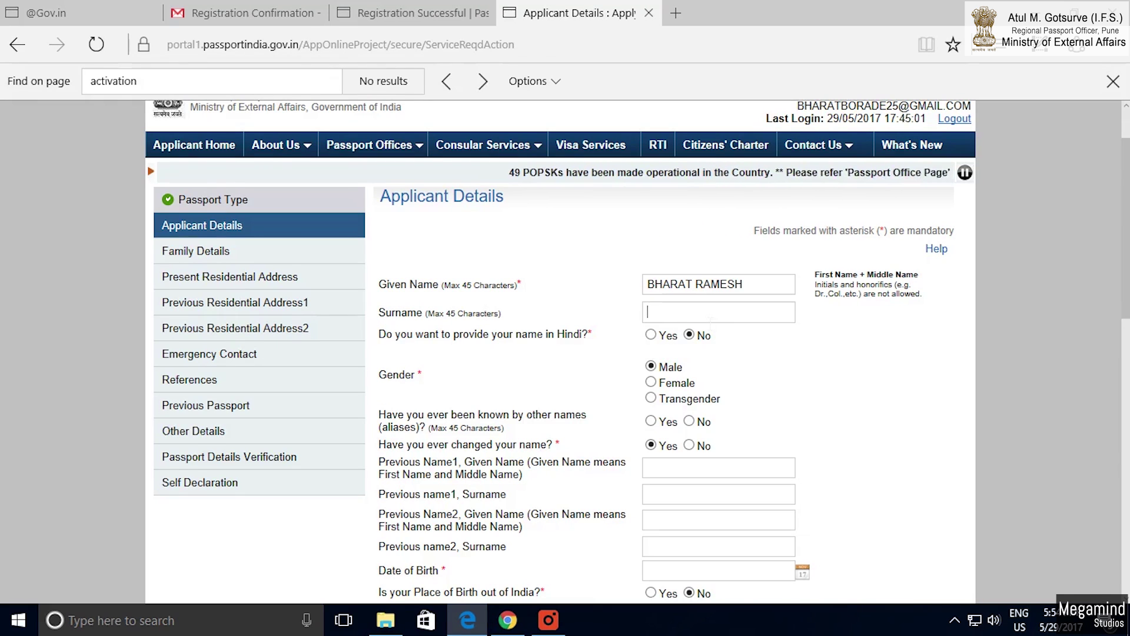
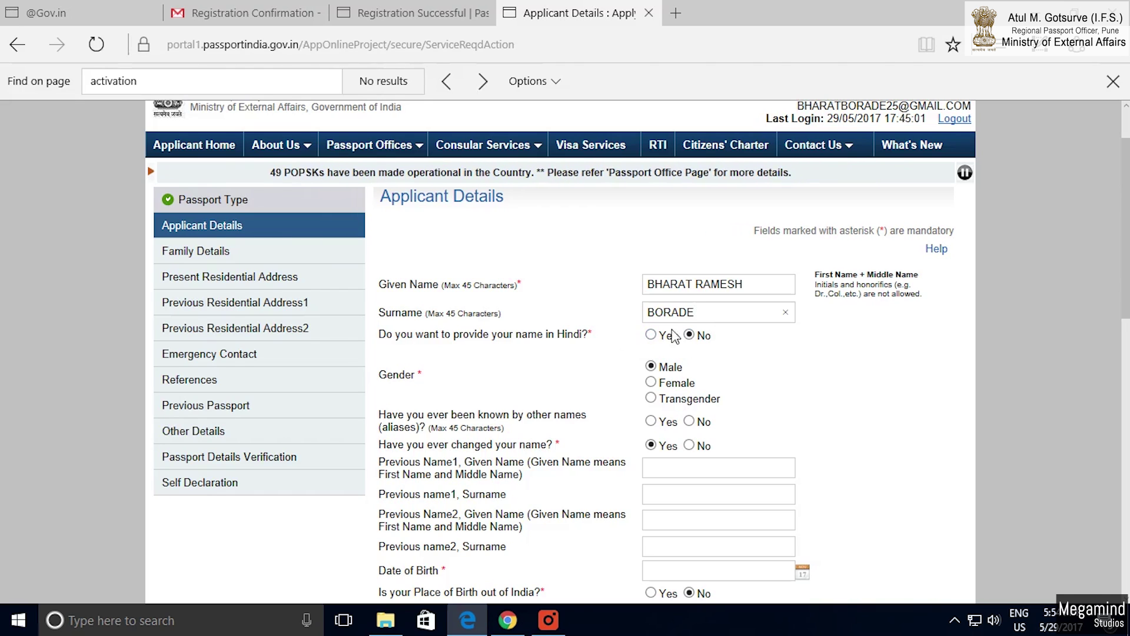
Keep Hindi name at No, set gender to Male, and answer No to aliases.
click(690, 335)
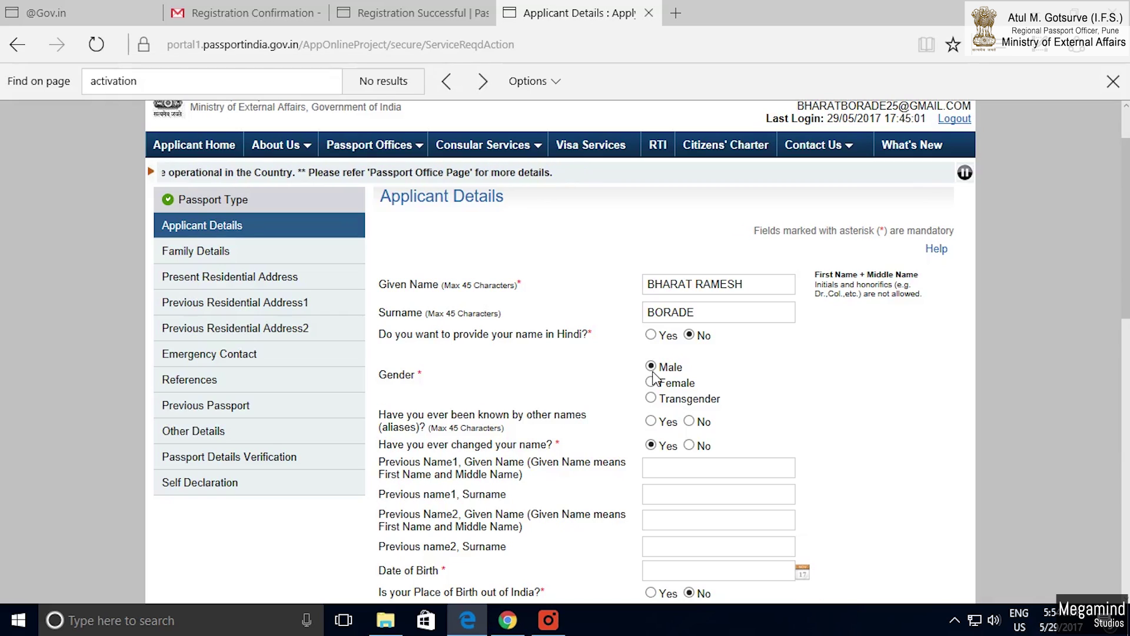
double_click(394, 376)
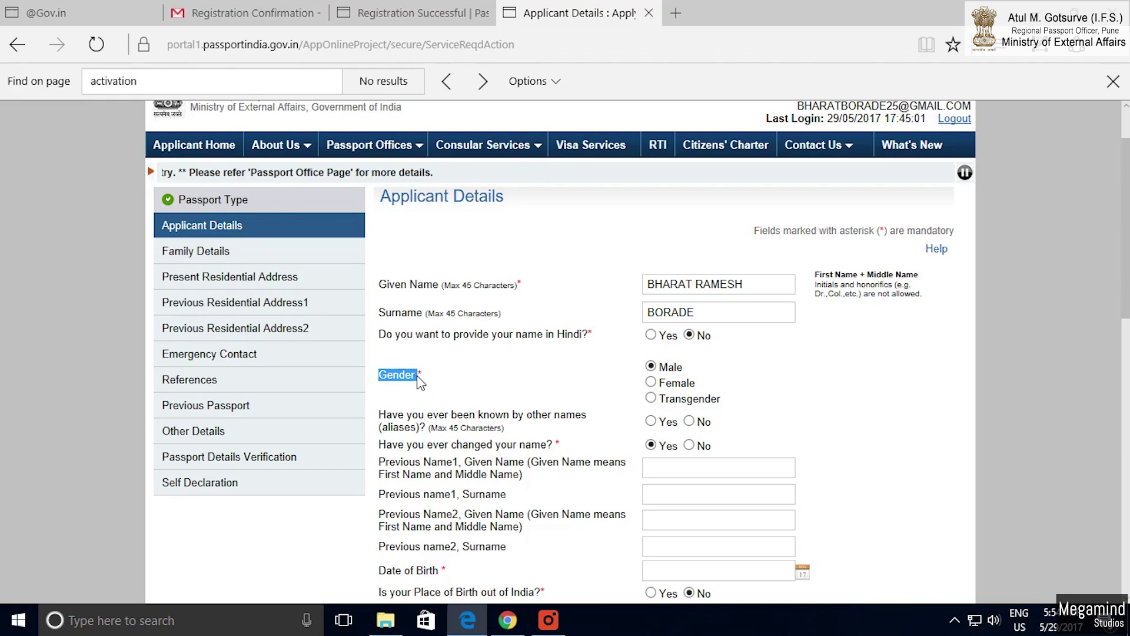
click(657, 384)
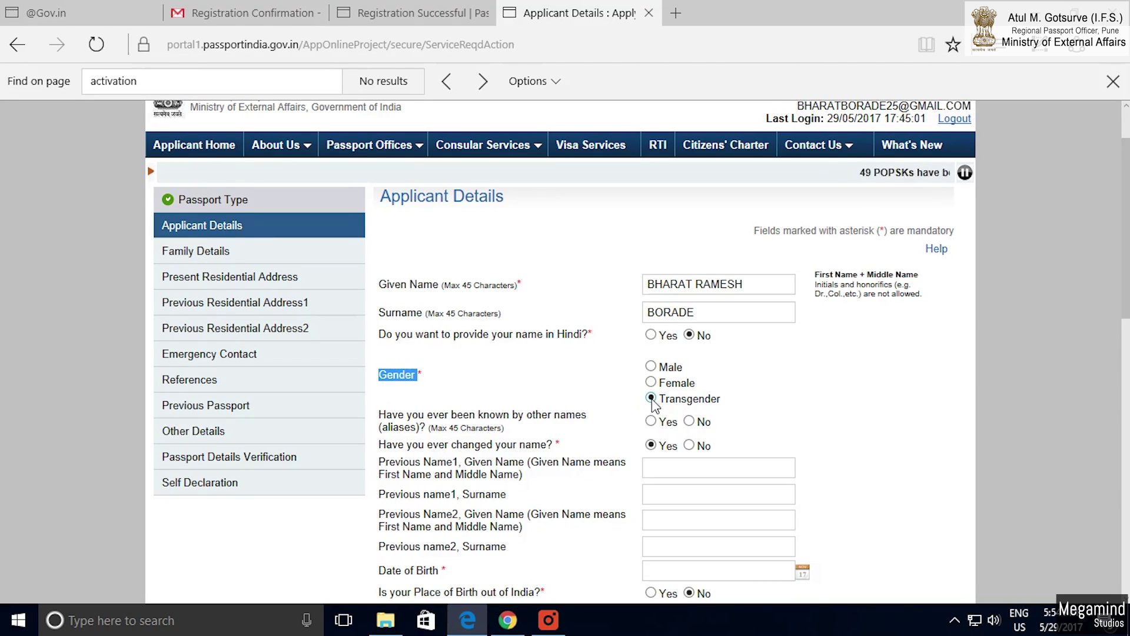
click(650, 367)
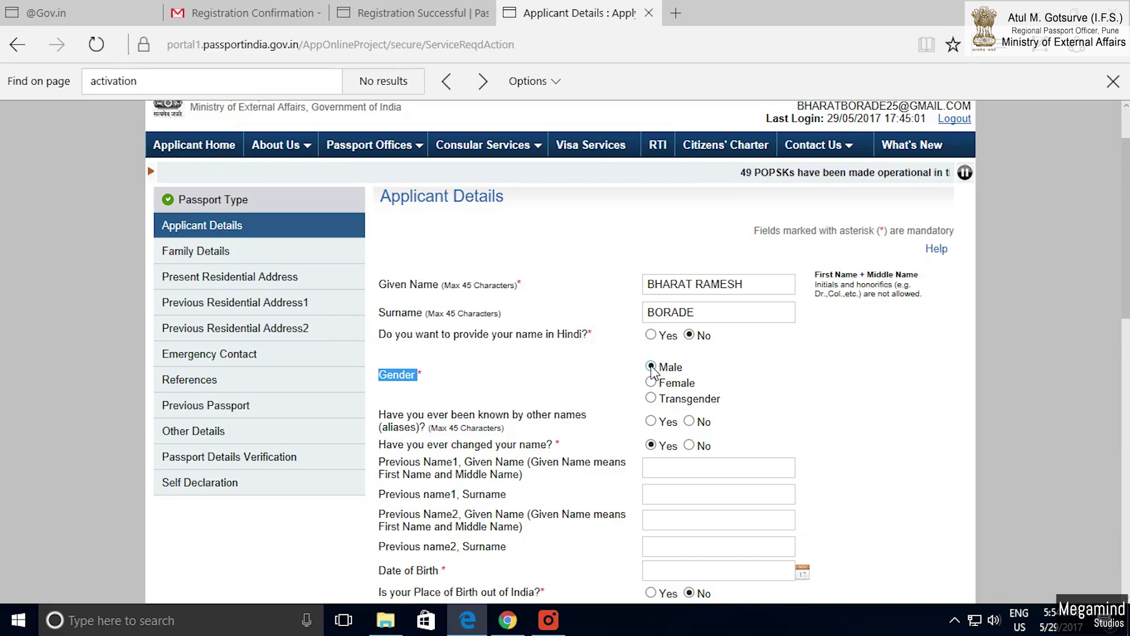
double_click(398, 428)
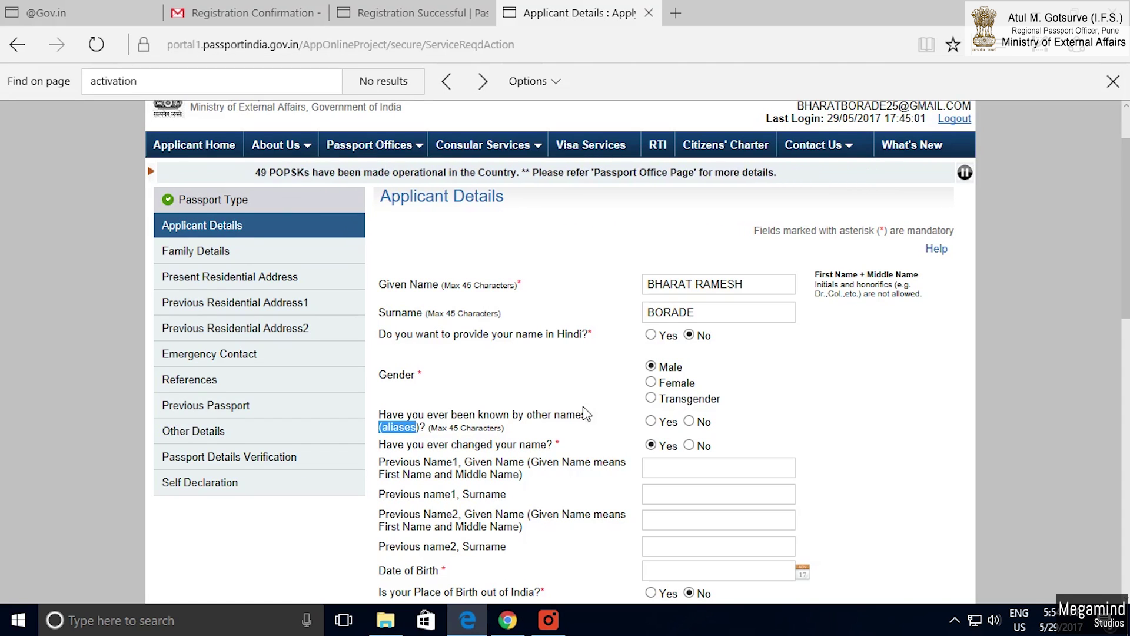
click(690, 421)
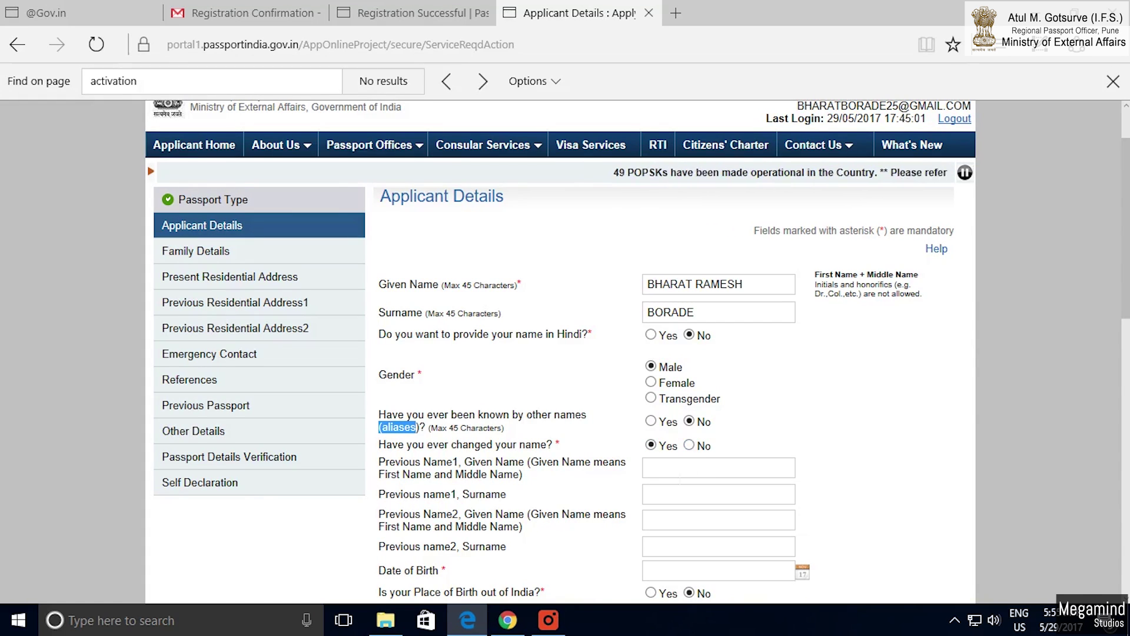
Answer Yes to name change and enter the previous given name and surname.
click(688, 446)
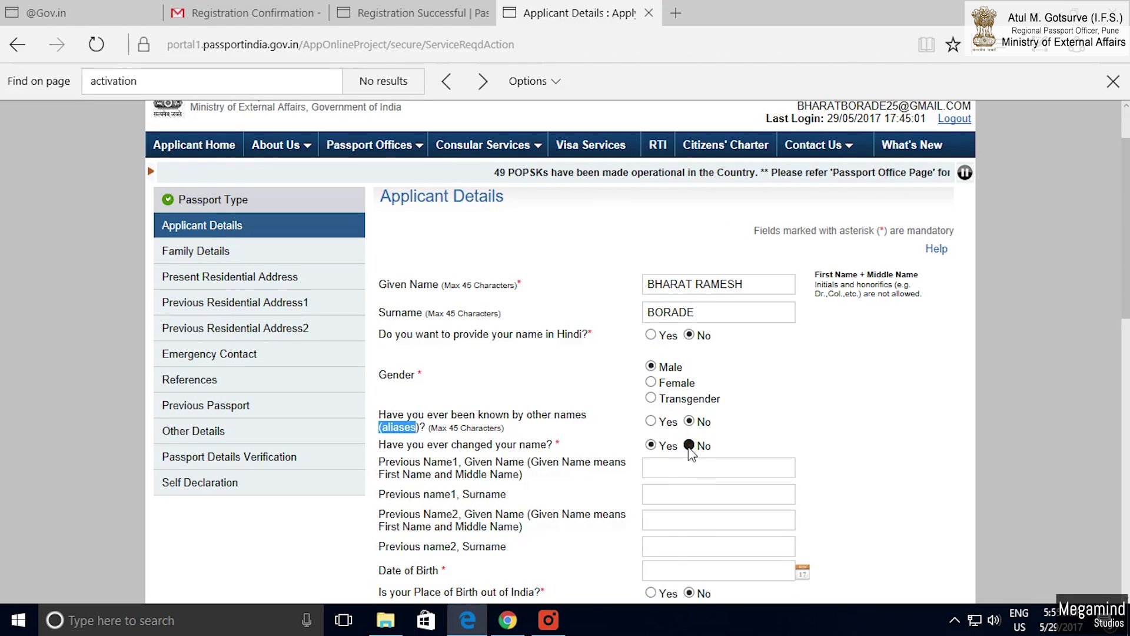
click(651, 445)
click(662, 471)
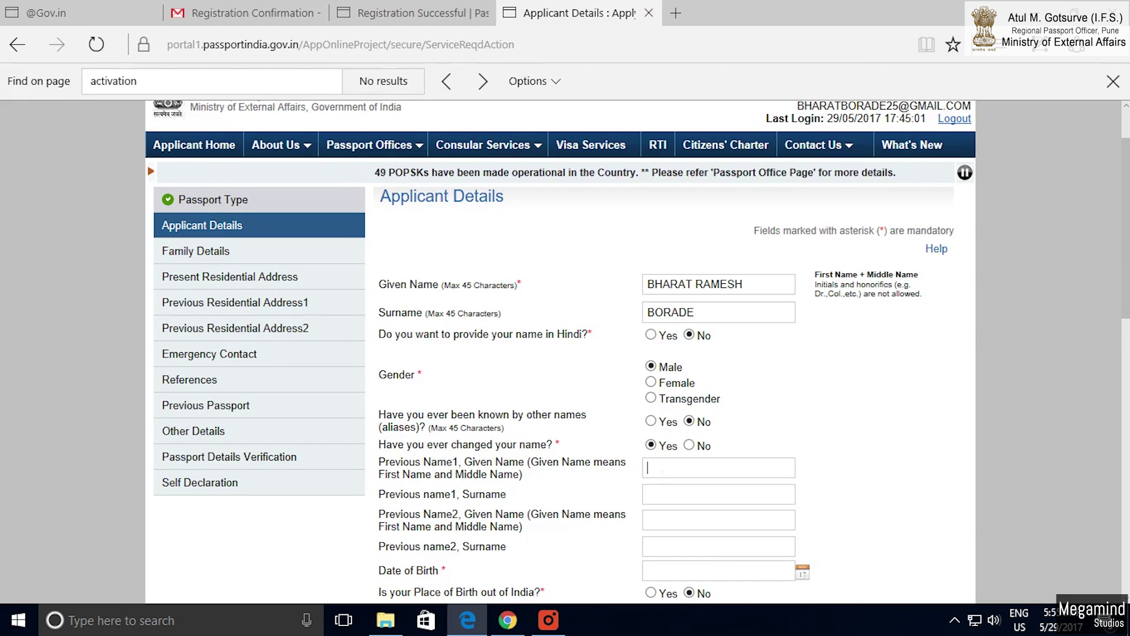
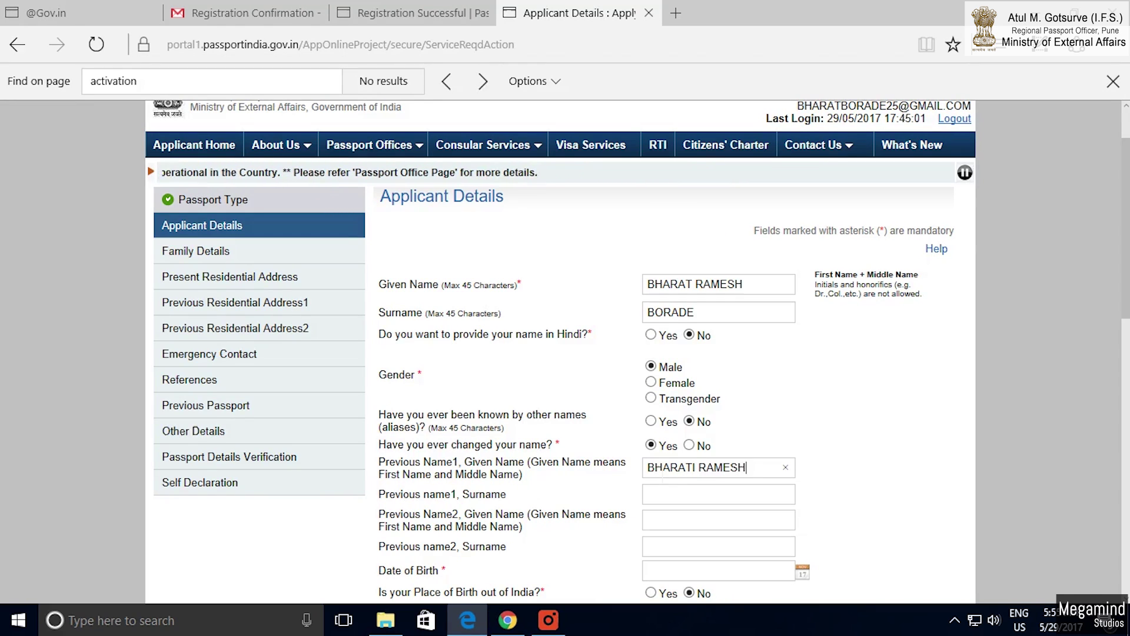
key(Tab)
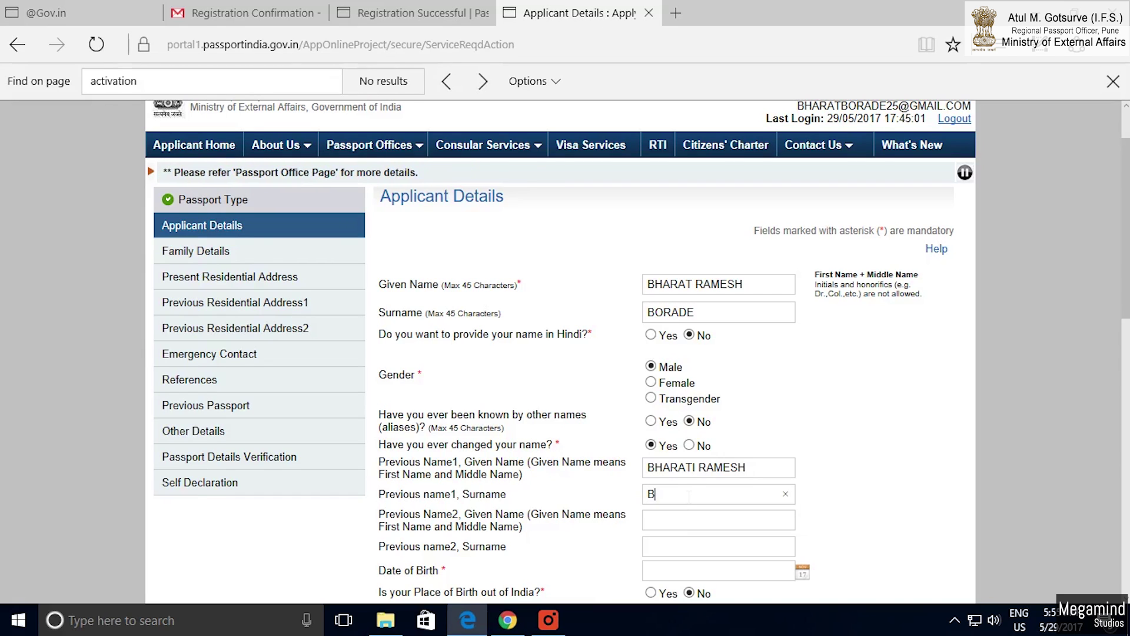
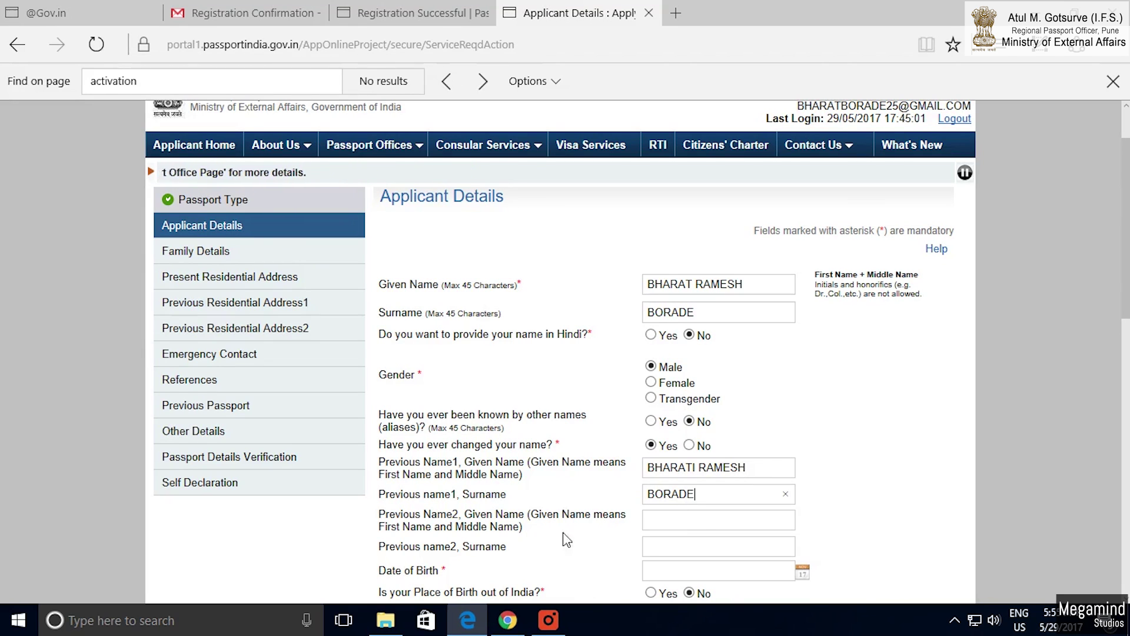
scroll(638, 527, down, 1)
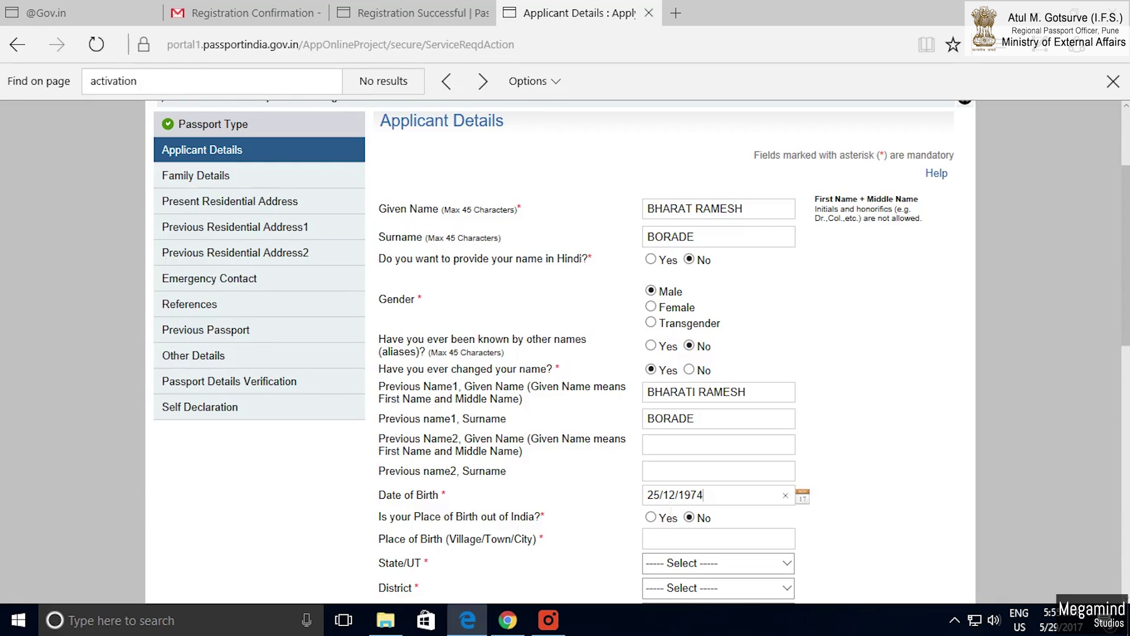
Set the birth state to Maharashtra and district to Pune City.
scroll(689, 543, down, 2)
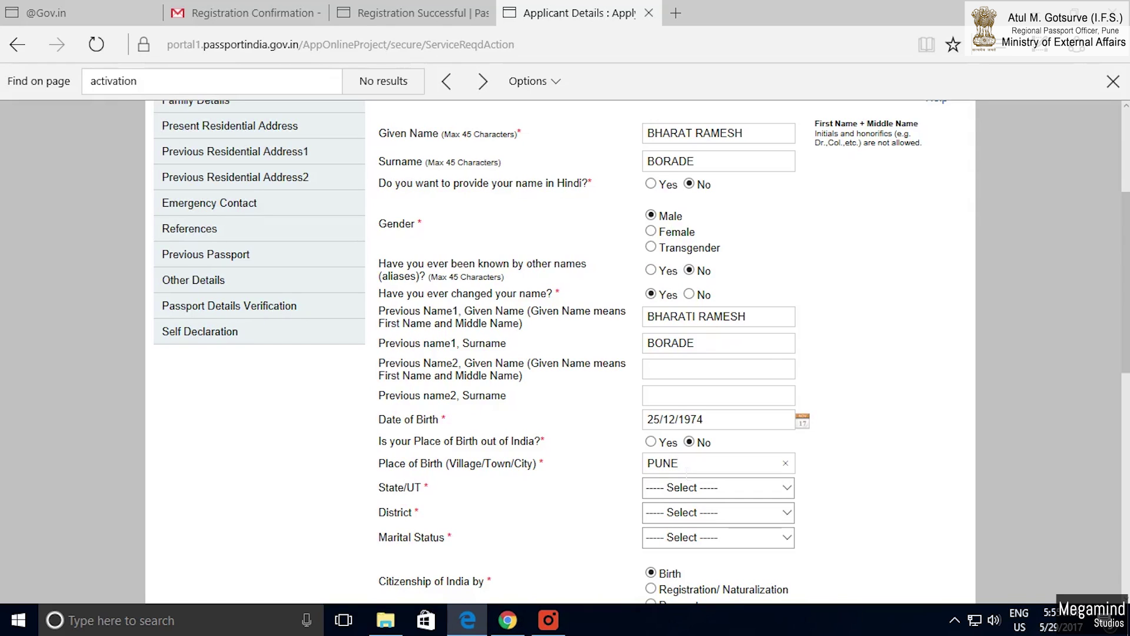
click(787, 488)
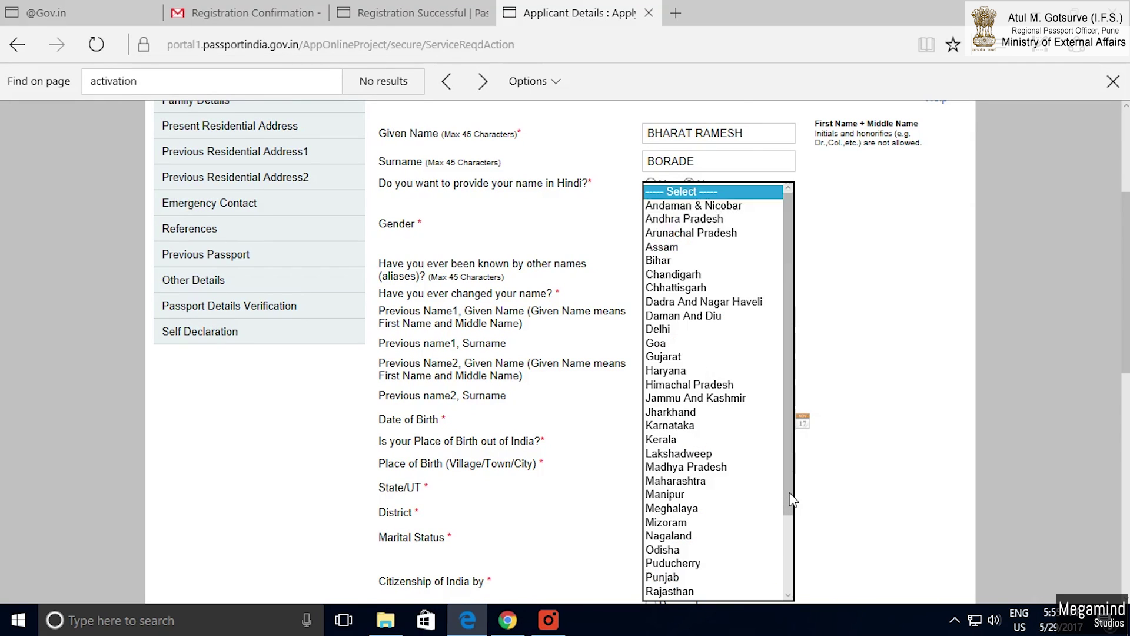
key(m)
key(m)
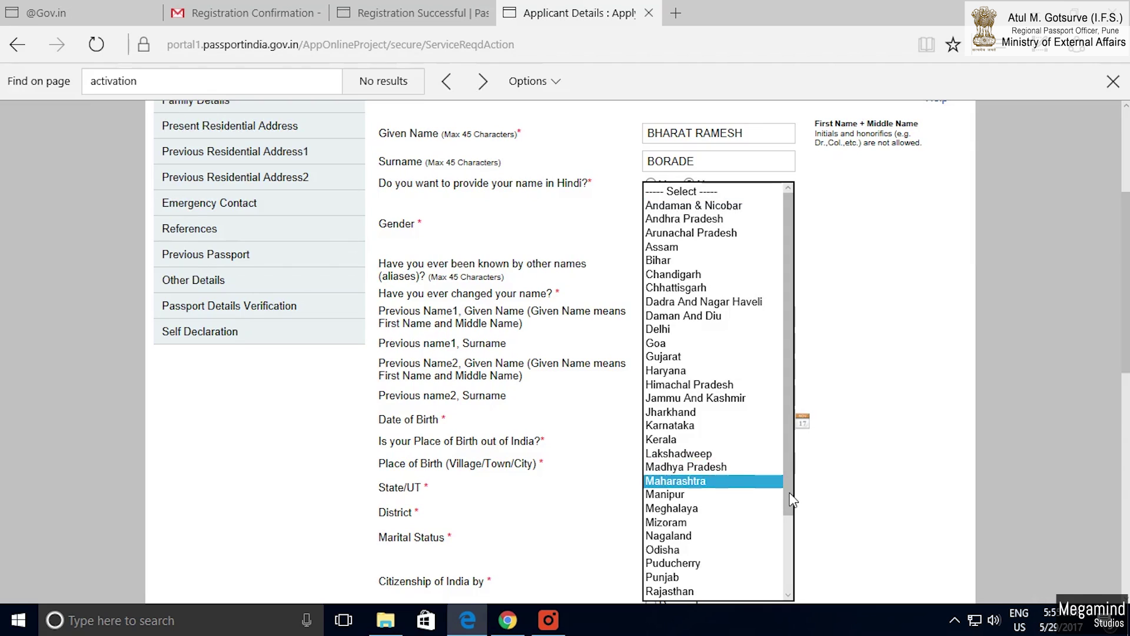
key(Return)
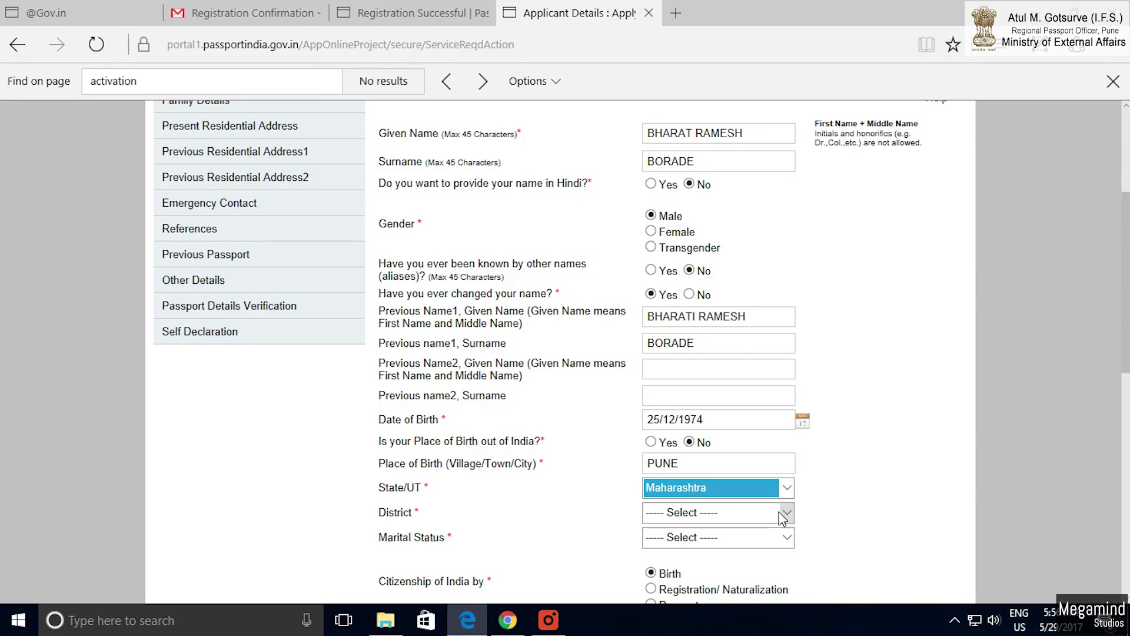
click(782, 513)
key(p)
key(p)
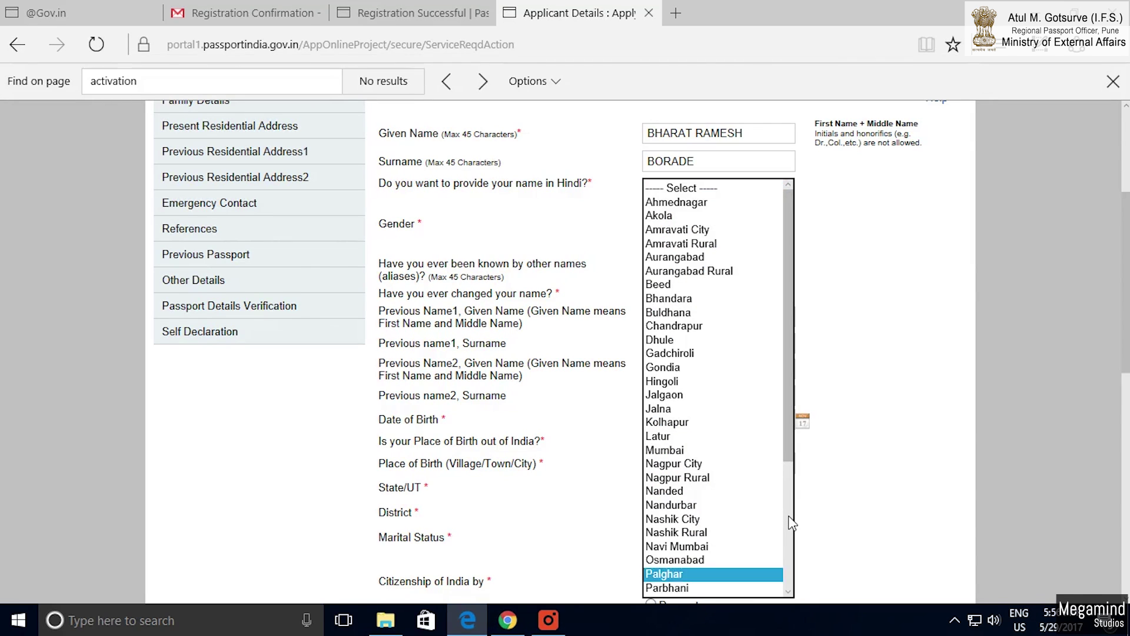
key(p)
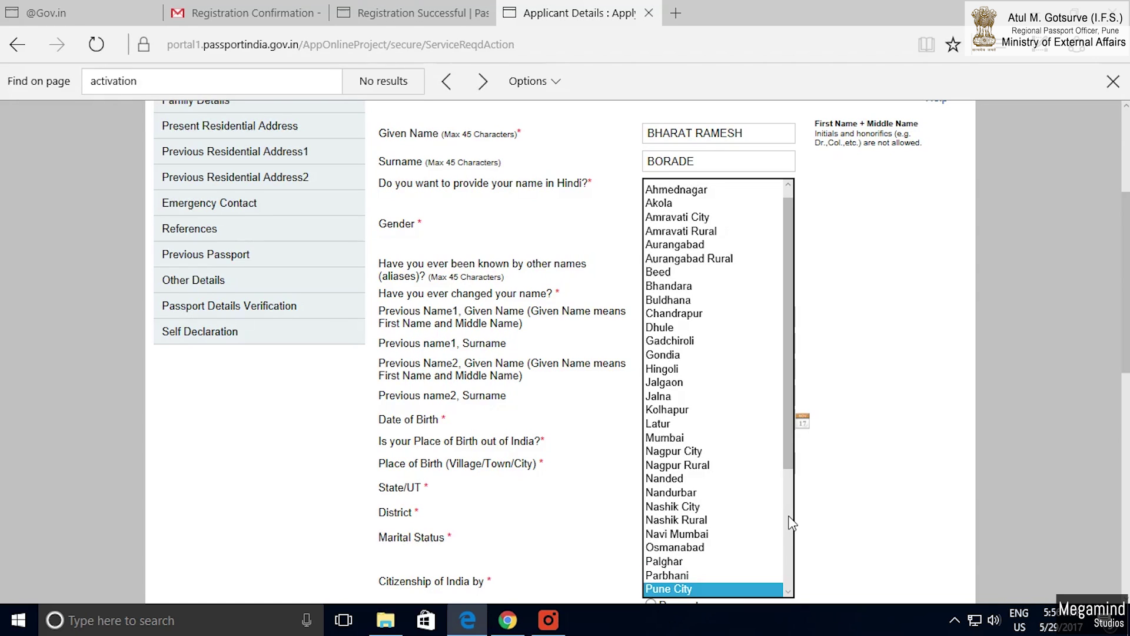
key(Return)
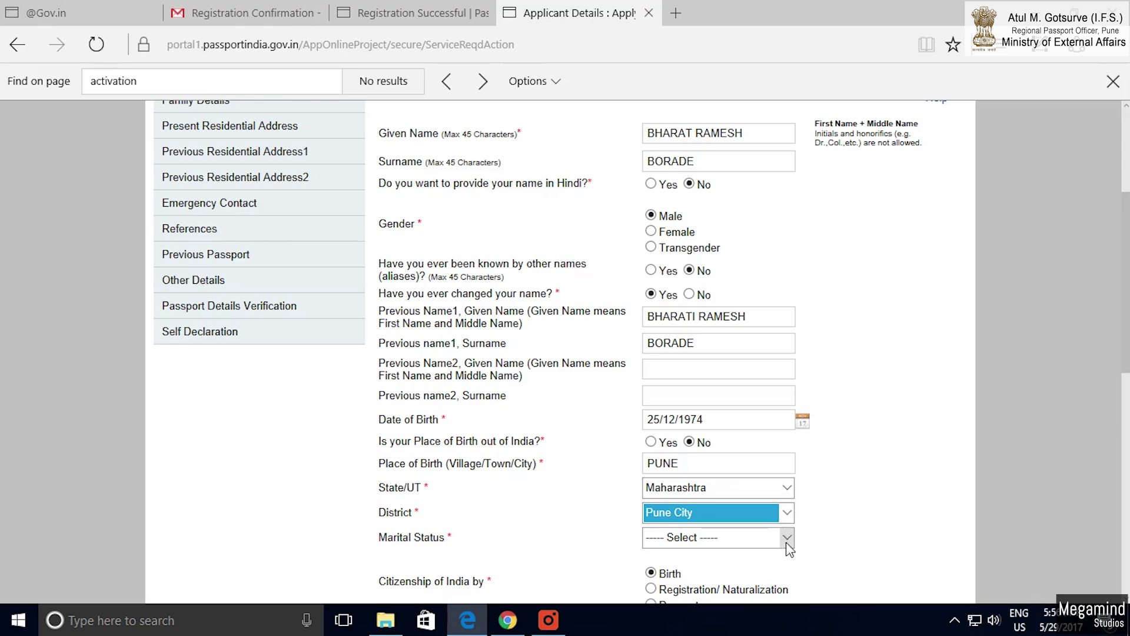
Set marital status to Married.
click(787, 538)
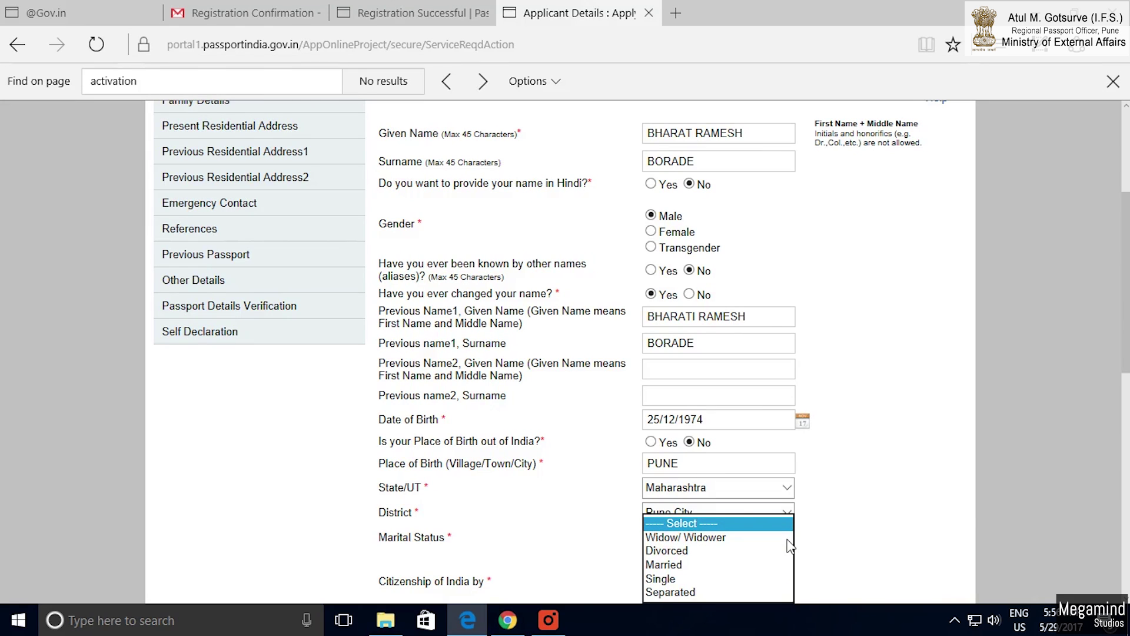
drag(468, 538, 411, 539)
click(771, 545)
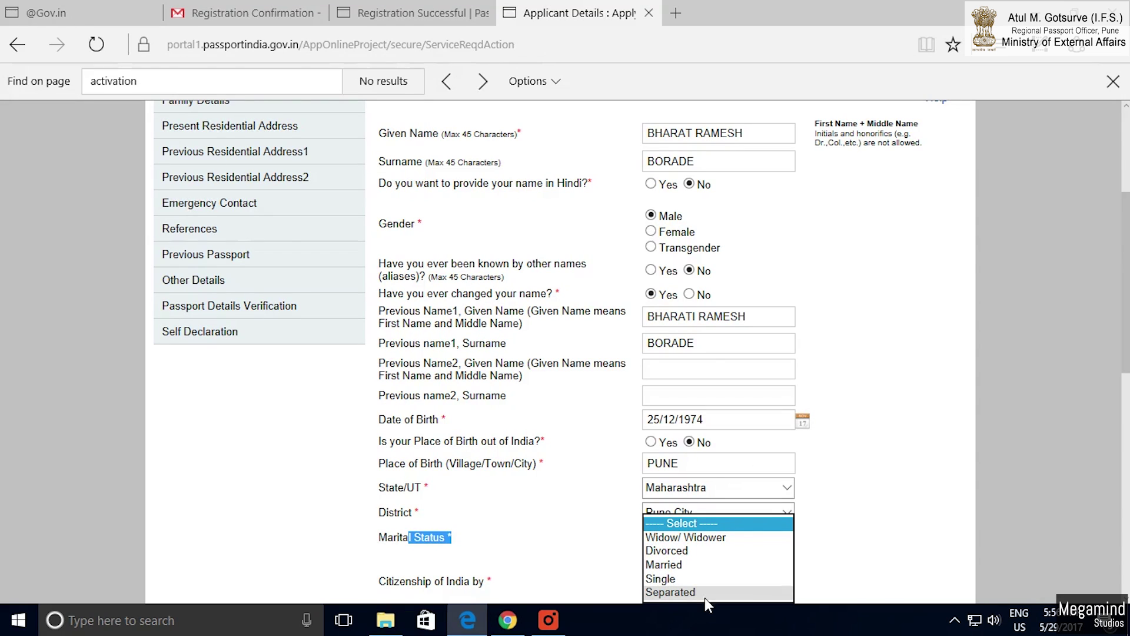
click(663, 557)
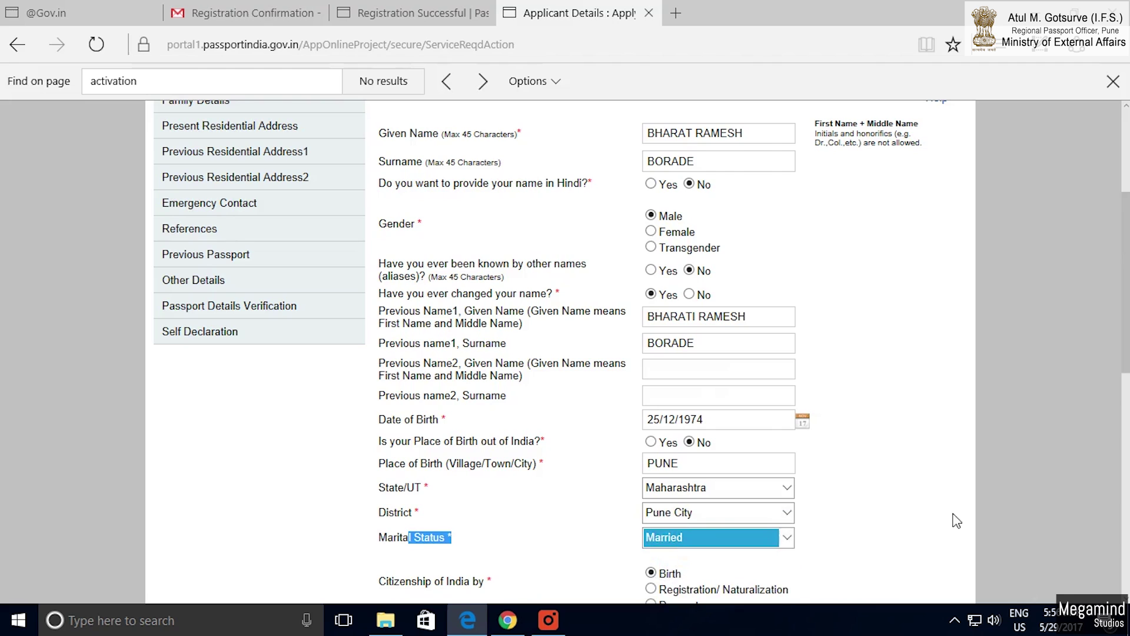
scroll(880, 512, down, 4)
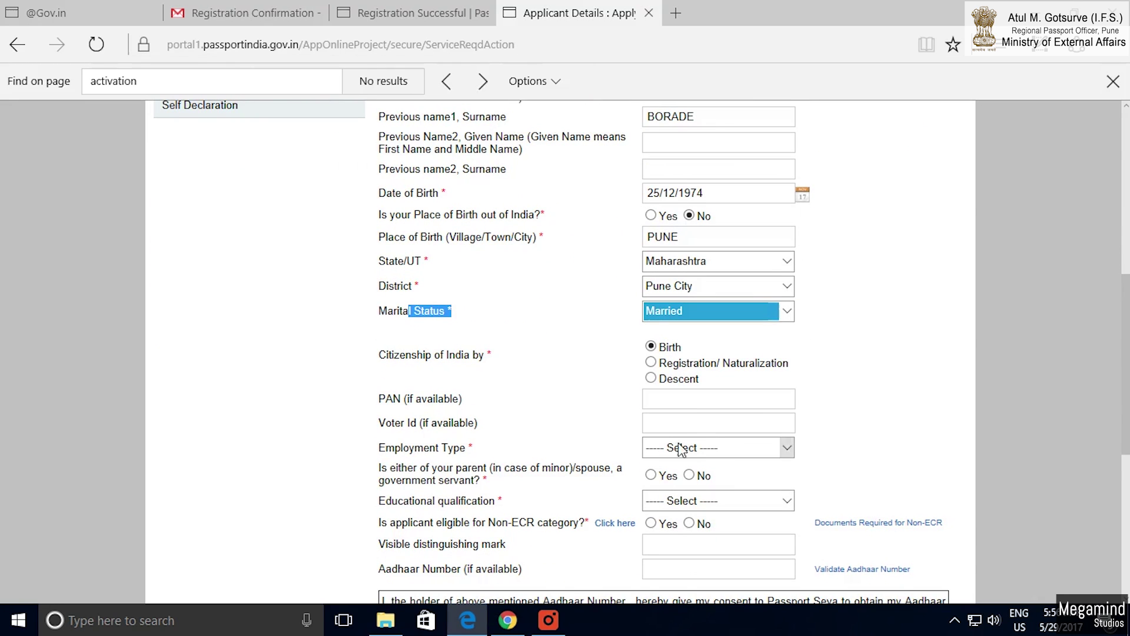
Review the citizenship label and the optional PAN and Voter Id fields.
click(376, 360)
drag(437, 366, 378, 367)
click(377, 366)
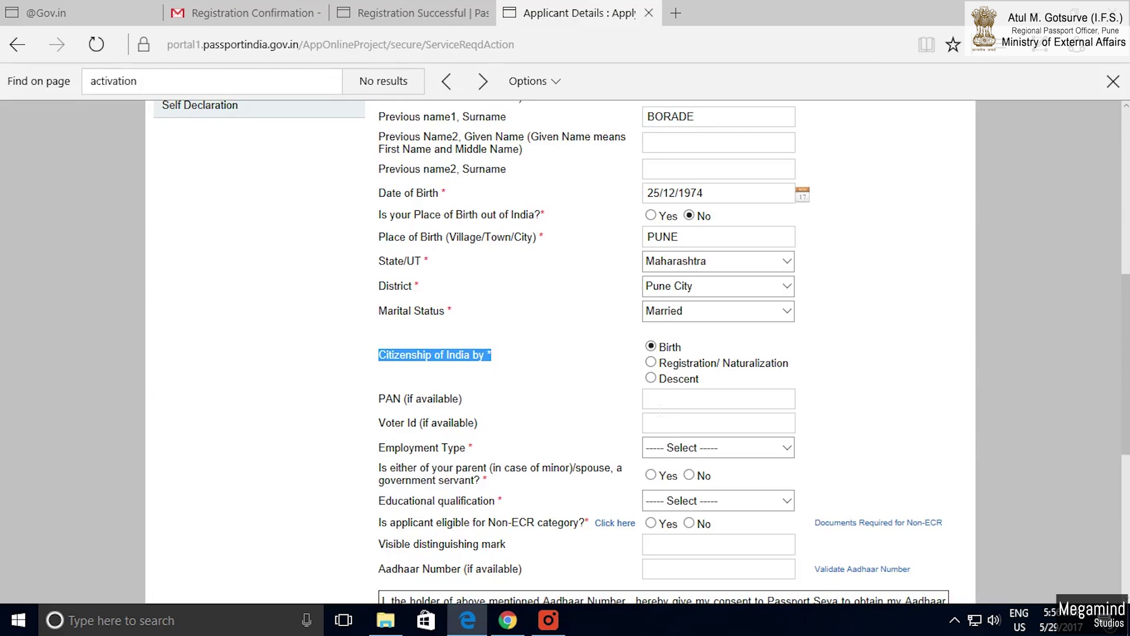
drag(477, 412, 370, 408)
drag(462, 399, 422, 400)
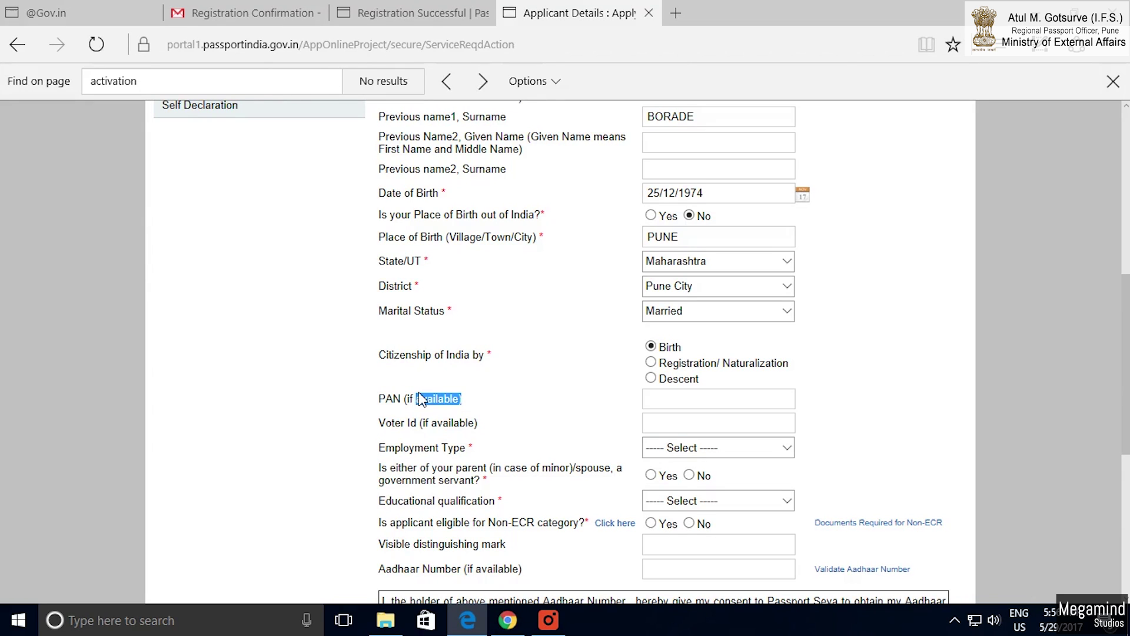
drag(502, 428, 384, 422)
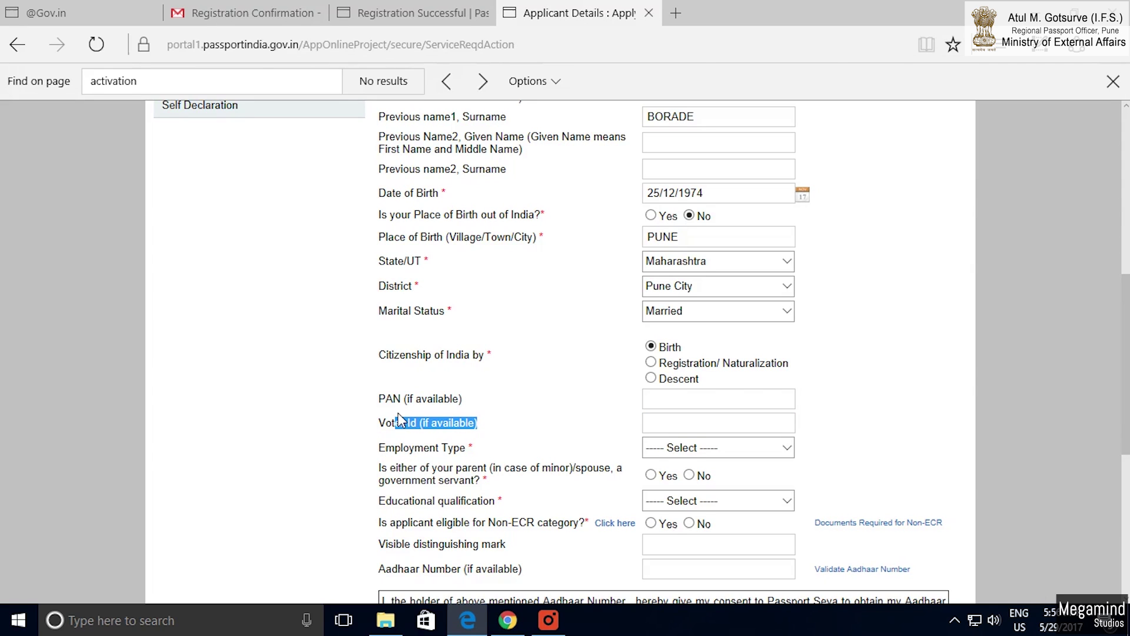
Set employment type to Government with organisation MINISTRY OF EXTERNAL AFFAIRS.
click(788, 449)
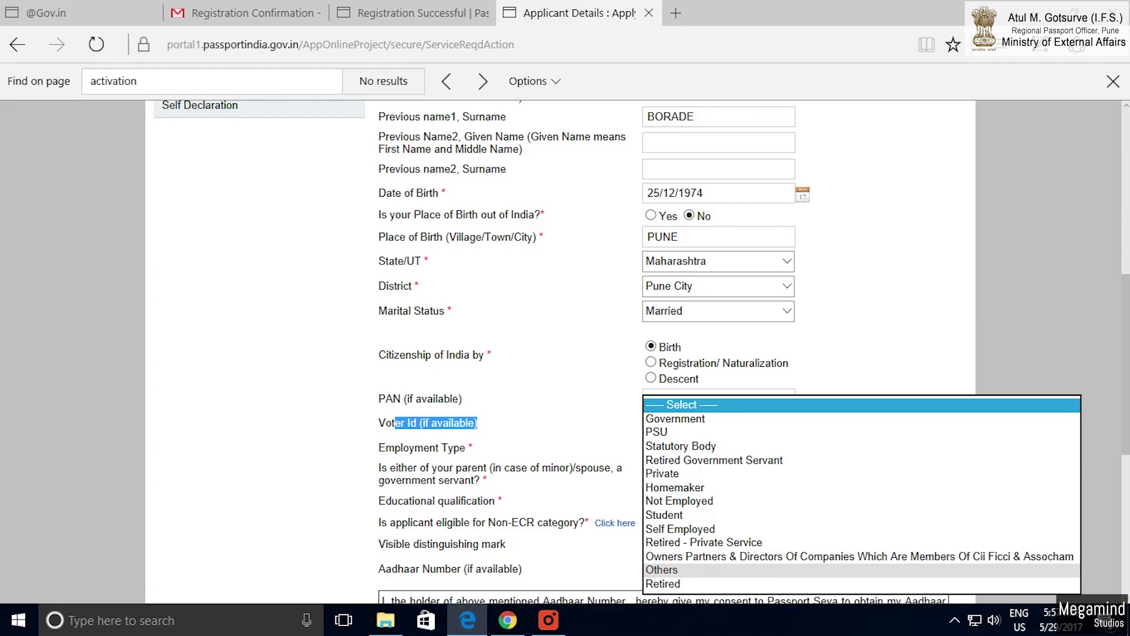
click(694, 418)
key(Tab)
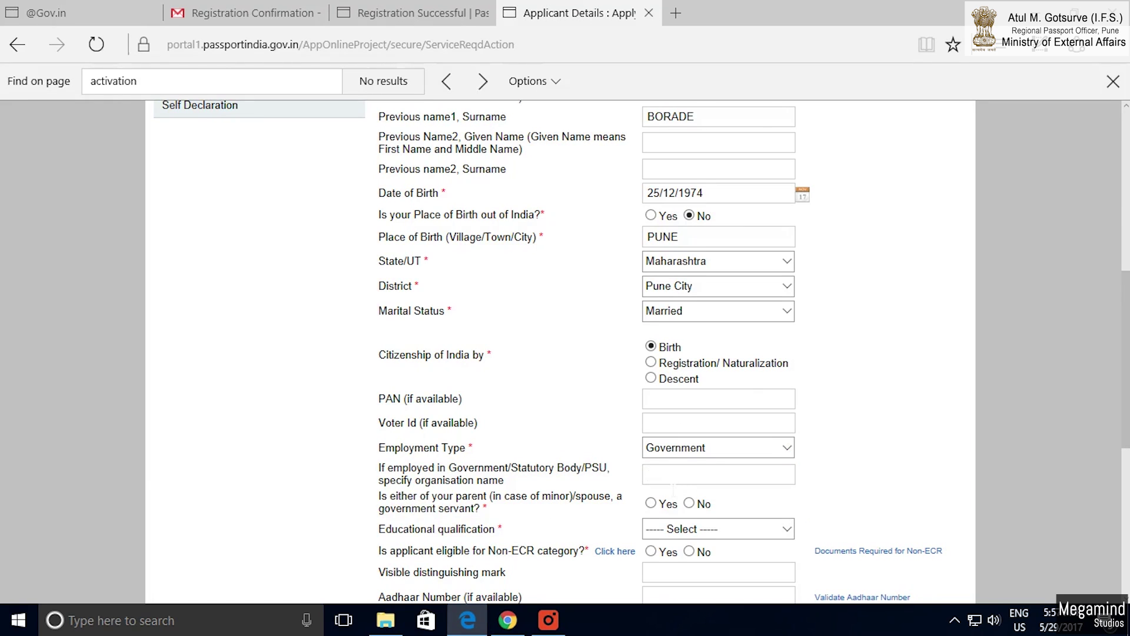
text(RY OF EXTERNAL )
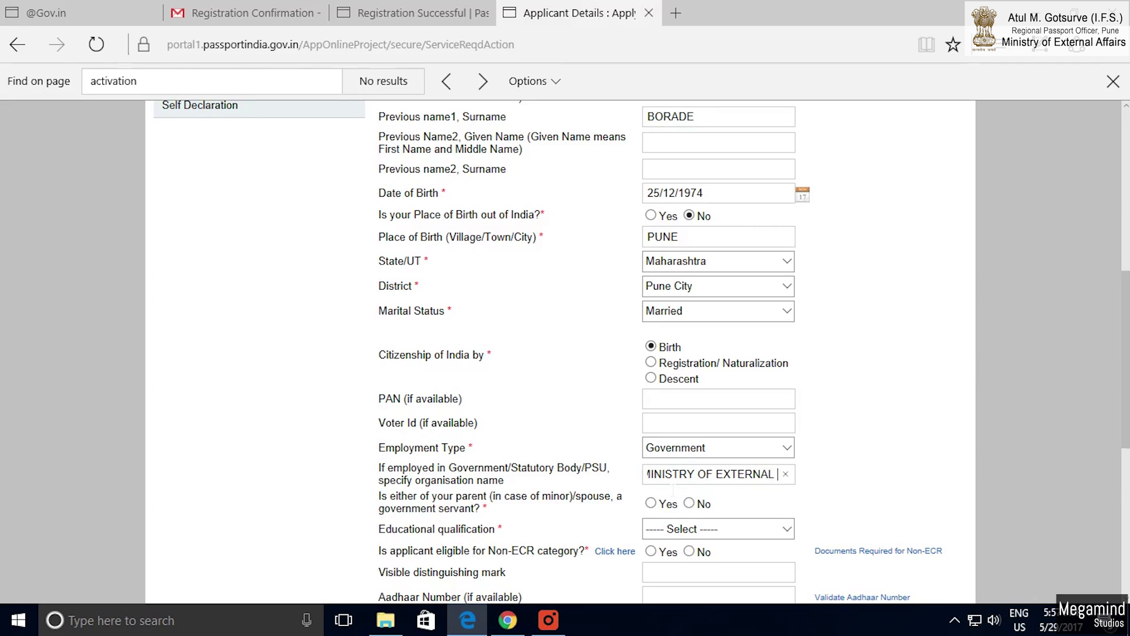
text(AFFAIRS)
click(376, 503)
Answer the parent/spouse government servant question and choose Graduate And Above qualification.
drag(497, 498, 532, 507)
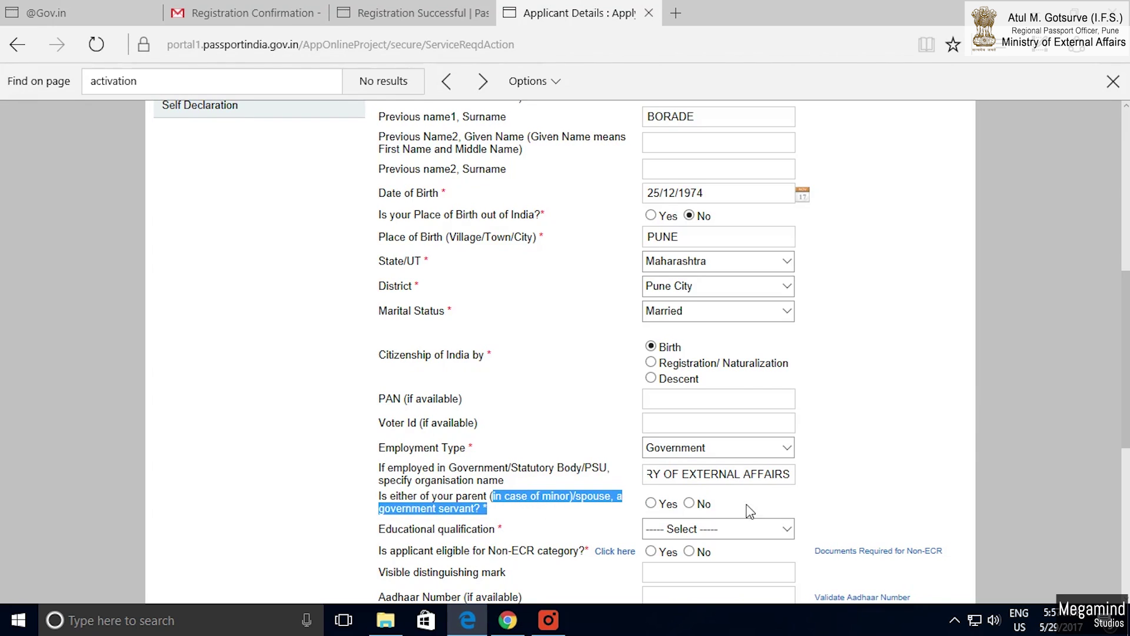
click(791, 534)
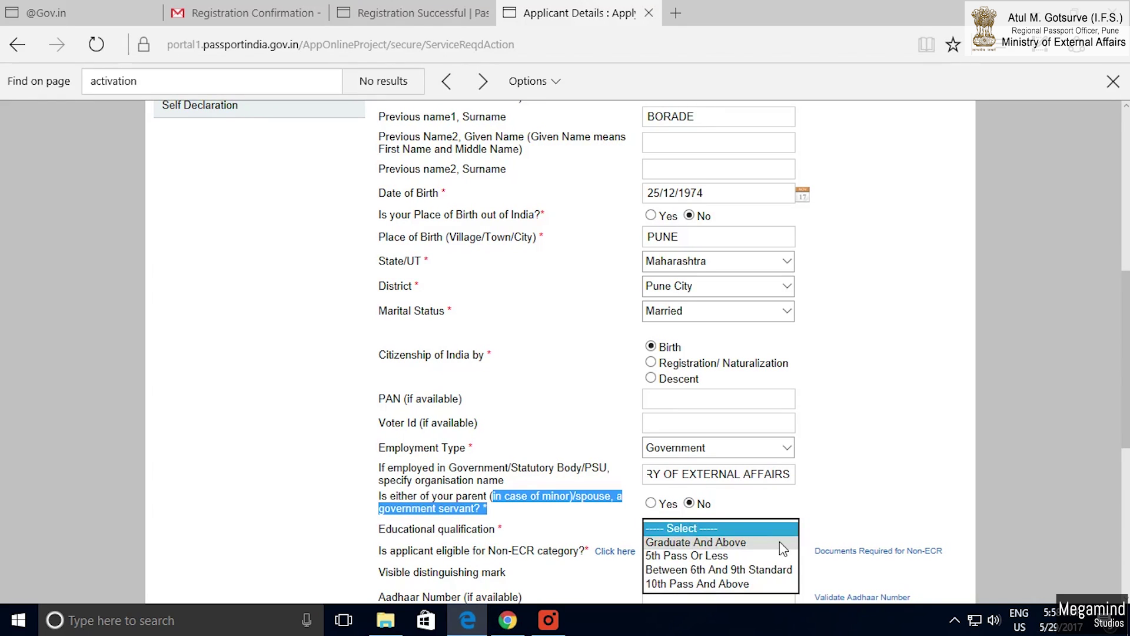
click(743, 542)
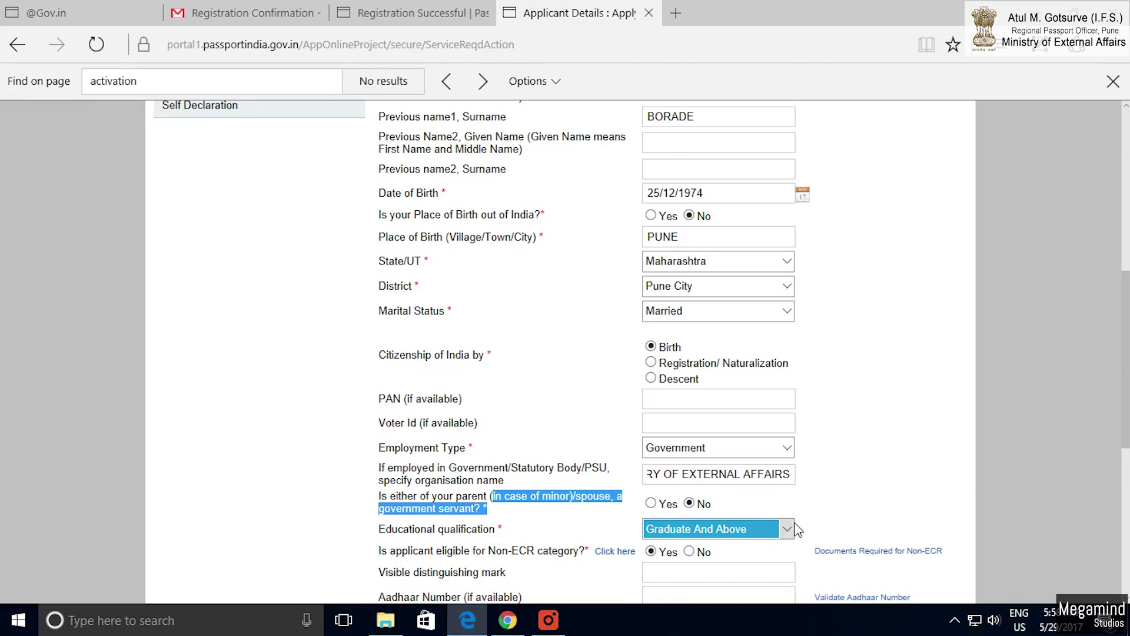
scroll(814, 512, down, 3)
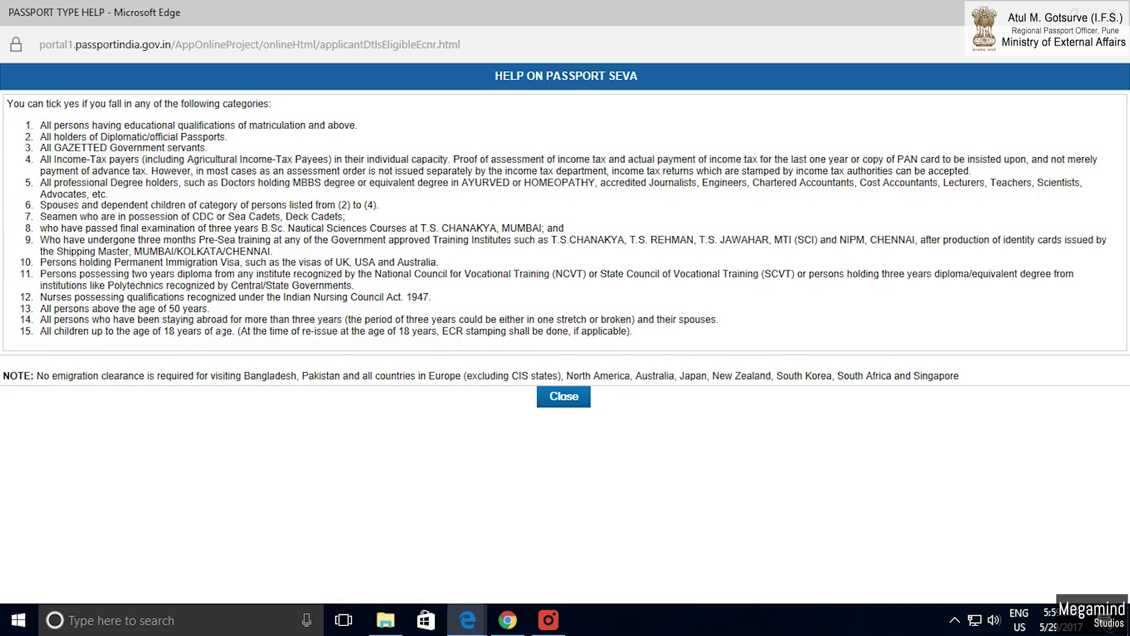
Highlight the 'persons above 50' and nursing-qualification categories on the Non-ECR help page.
drag(207, 309, 157, 308)
drag(284, 296, 386, 297)
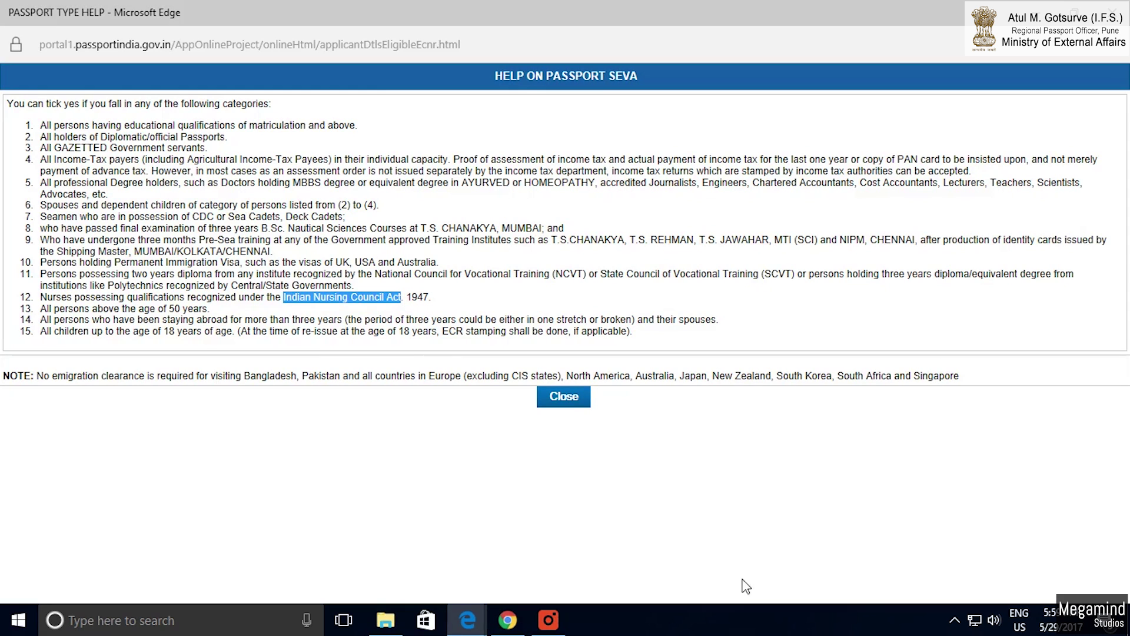
Close the Non-ECR help and enter the distinguishing mark MOLE ON CHICK.
click(567, 397)
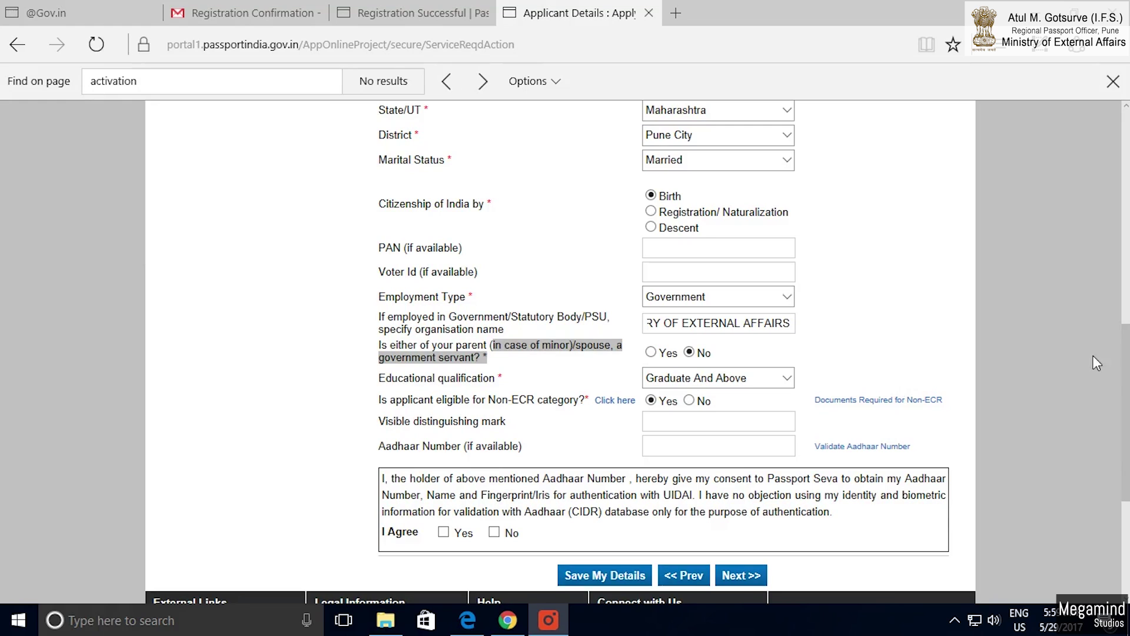
scroll(731, 446, down, 2)
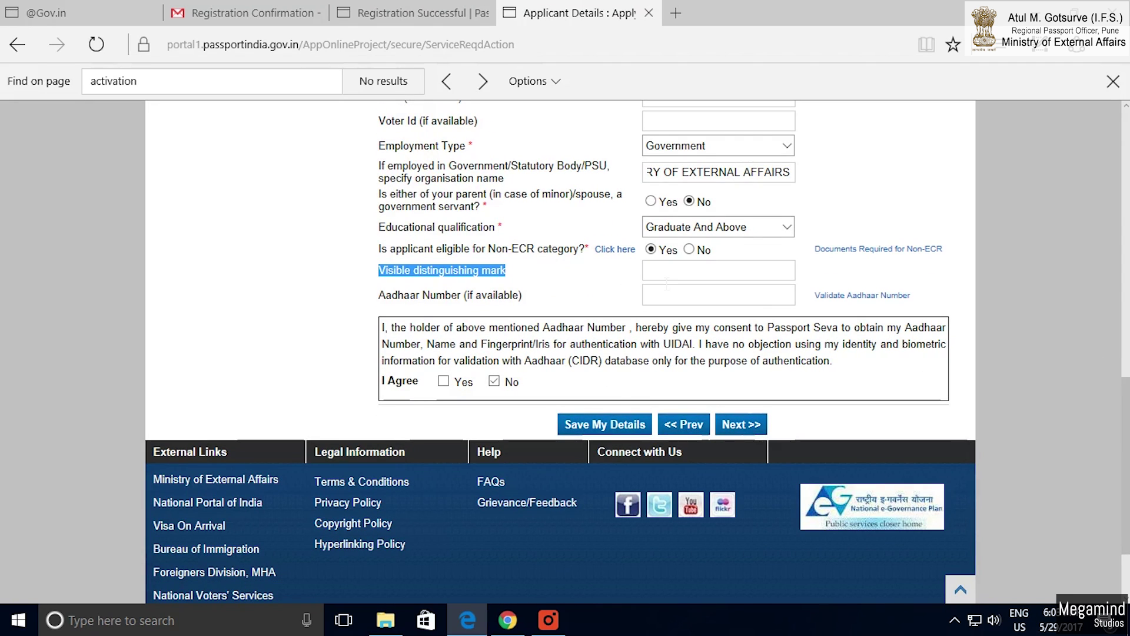
click(667, 278)
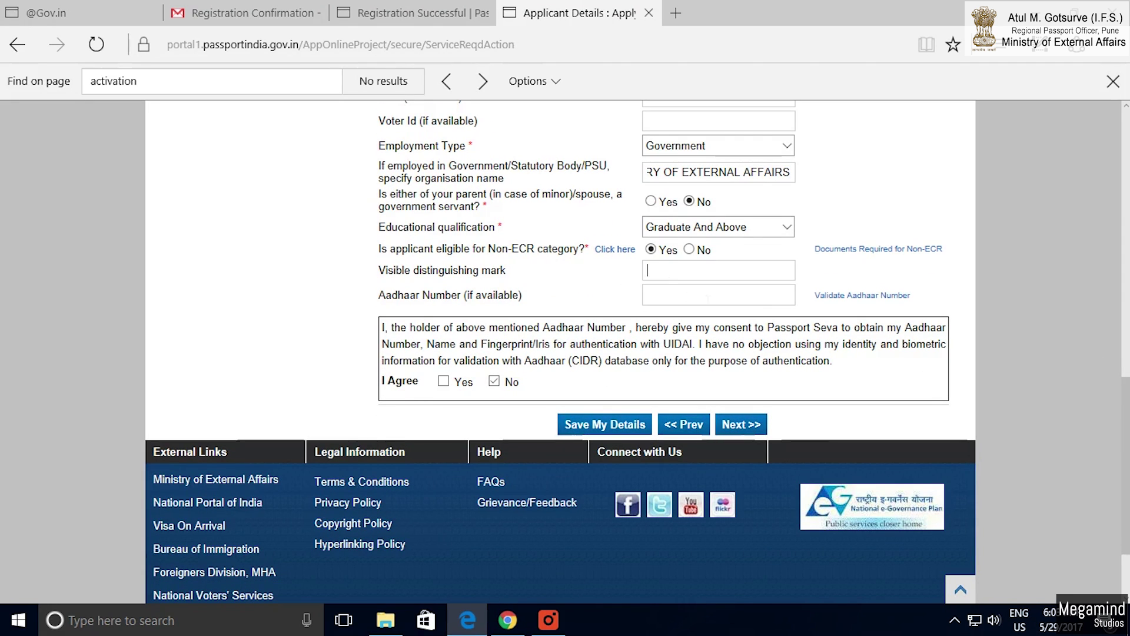
text(MOLE ON )
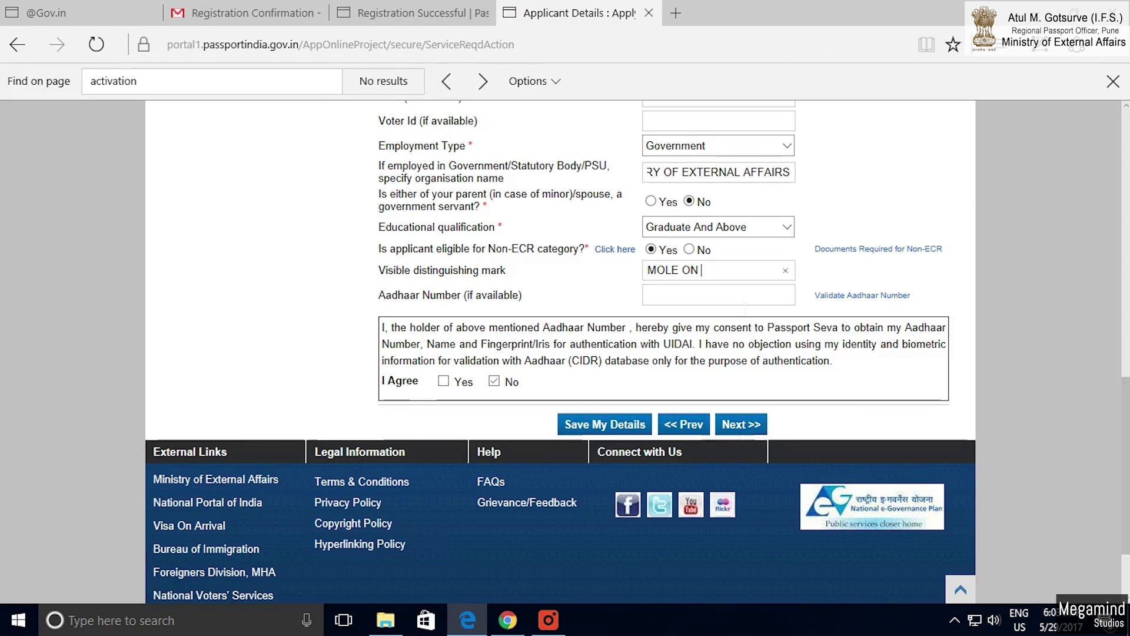
text(CHICK)
Answer No to the Aadhaar consent, save the details, then re-answer No after reload.
click(495, 382)
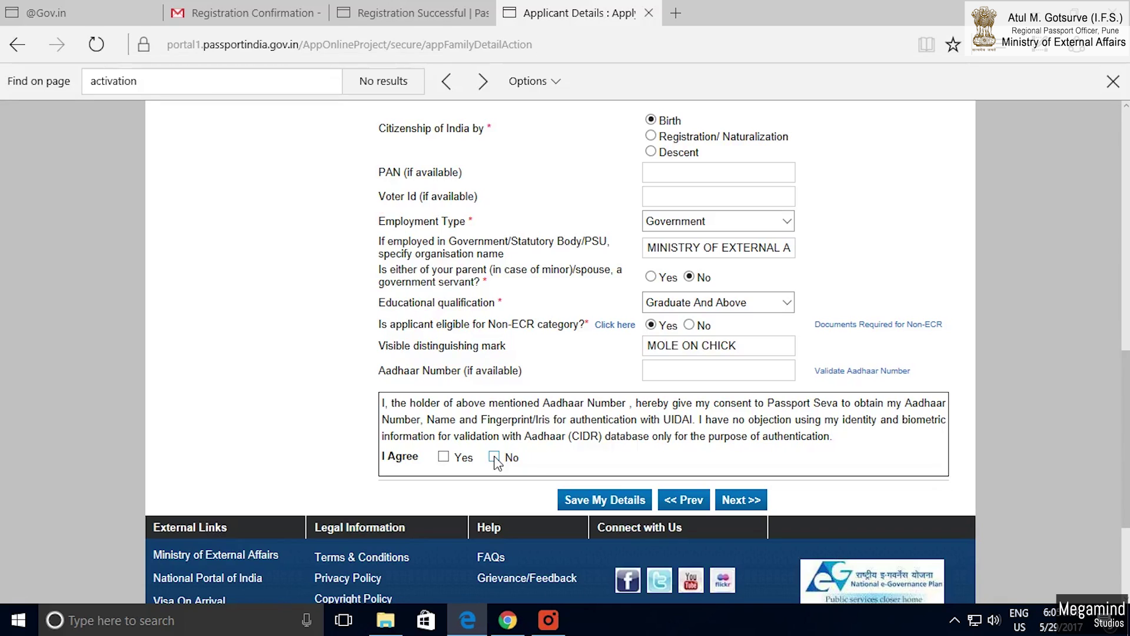
click(495, 459)
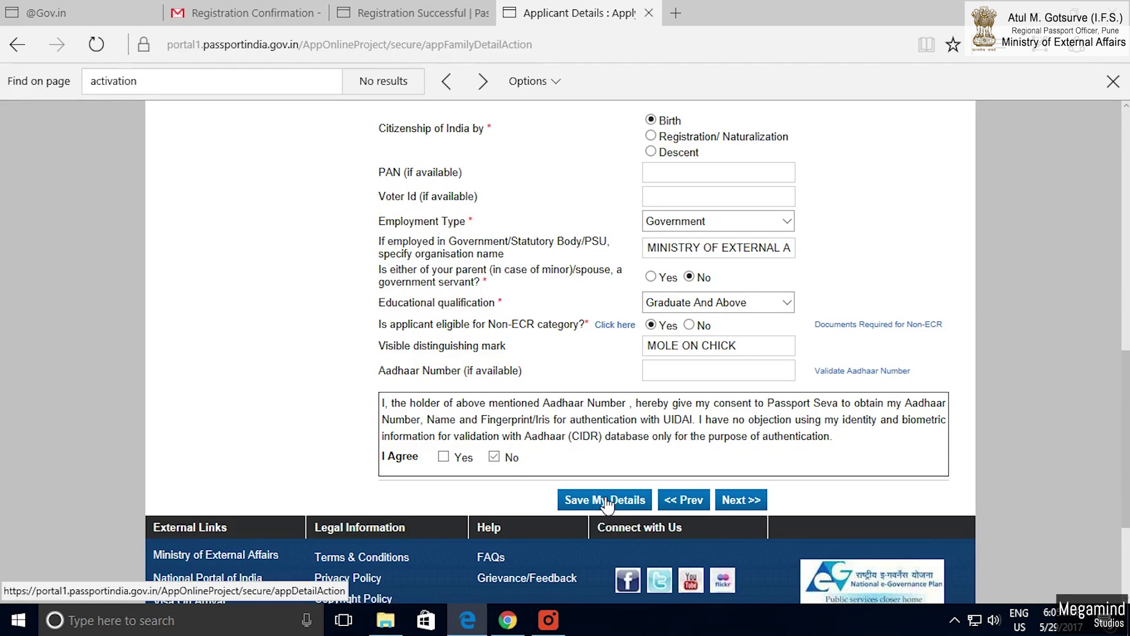
click(607, 501)
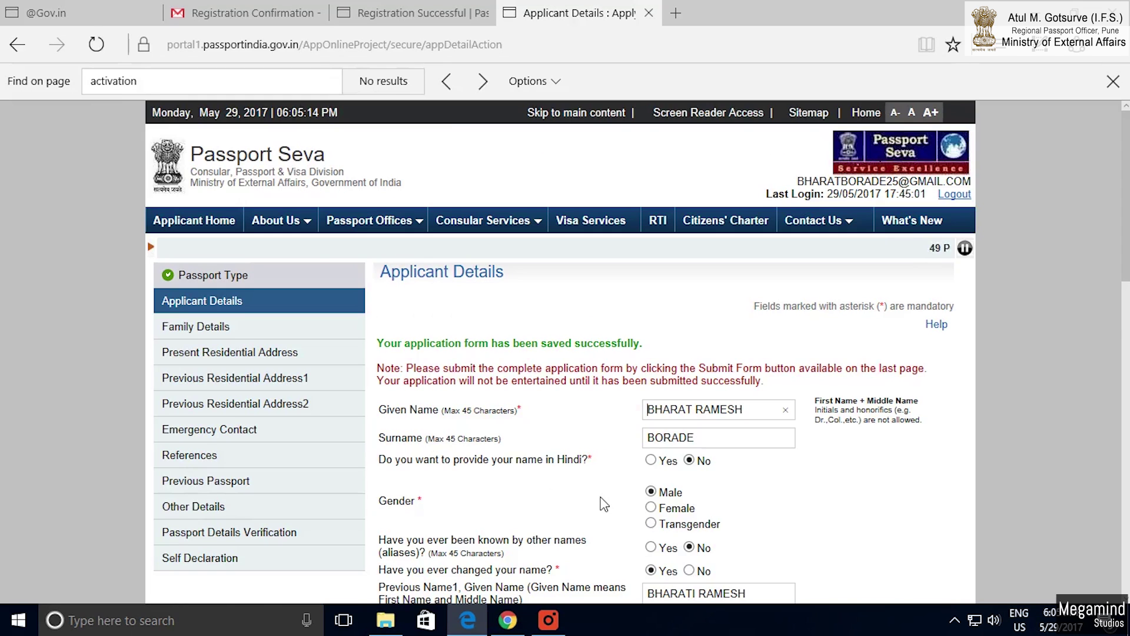
scroll(566, 503, down, 9)
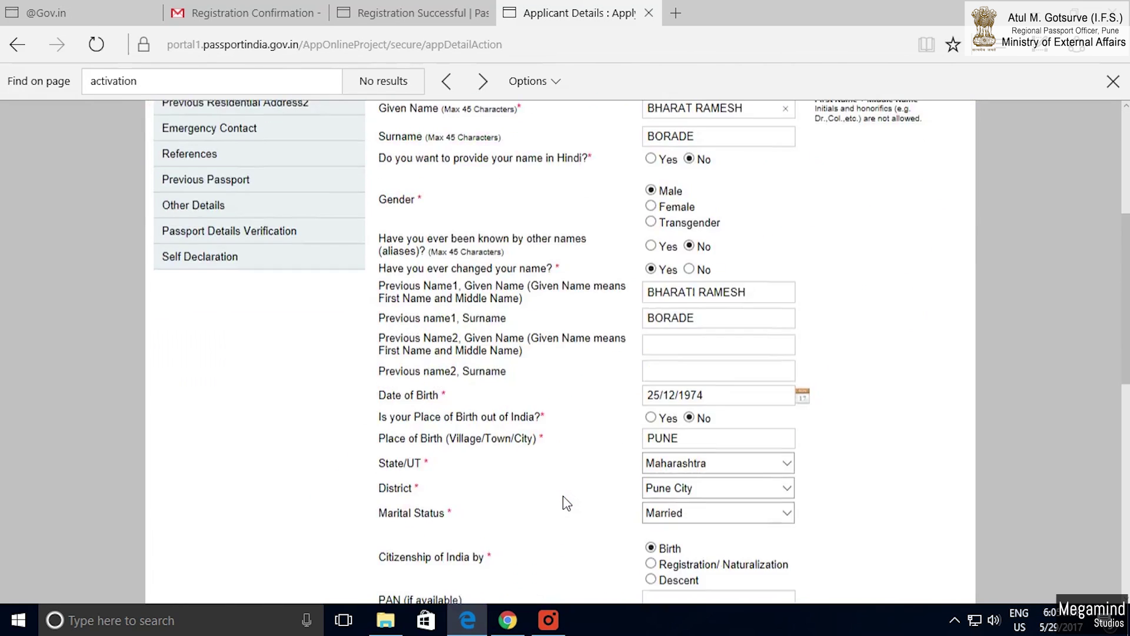
scroll(564, 501, down, 2)
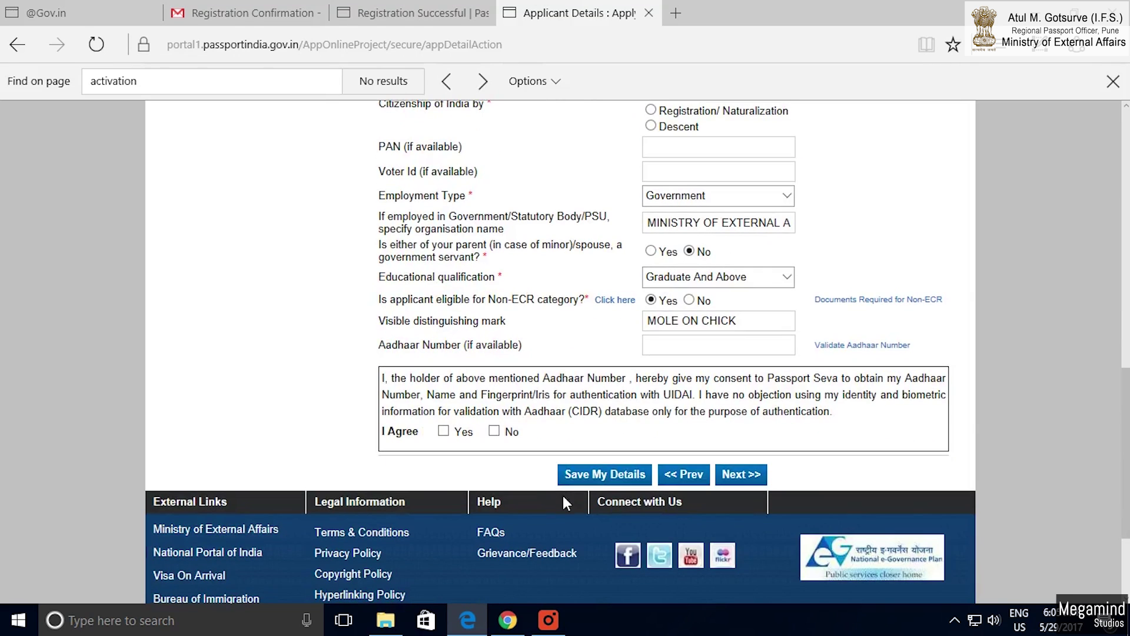
click(494, 432)
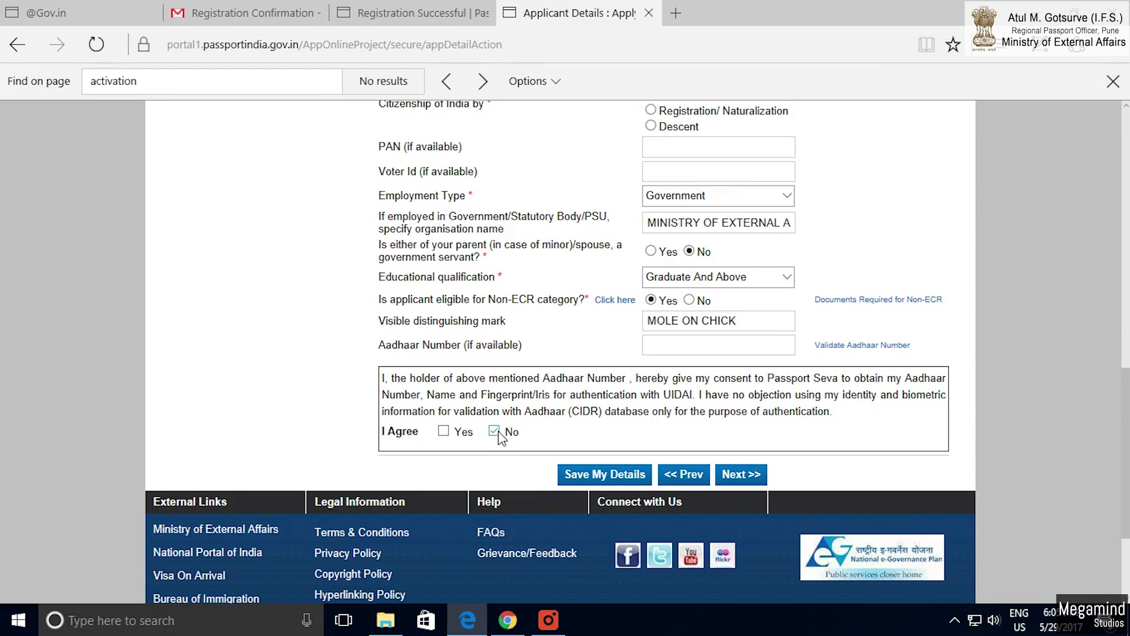
Move to the Family Details page and enter the father's given name.
click(754, 477)
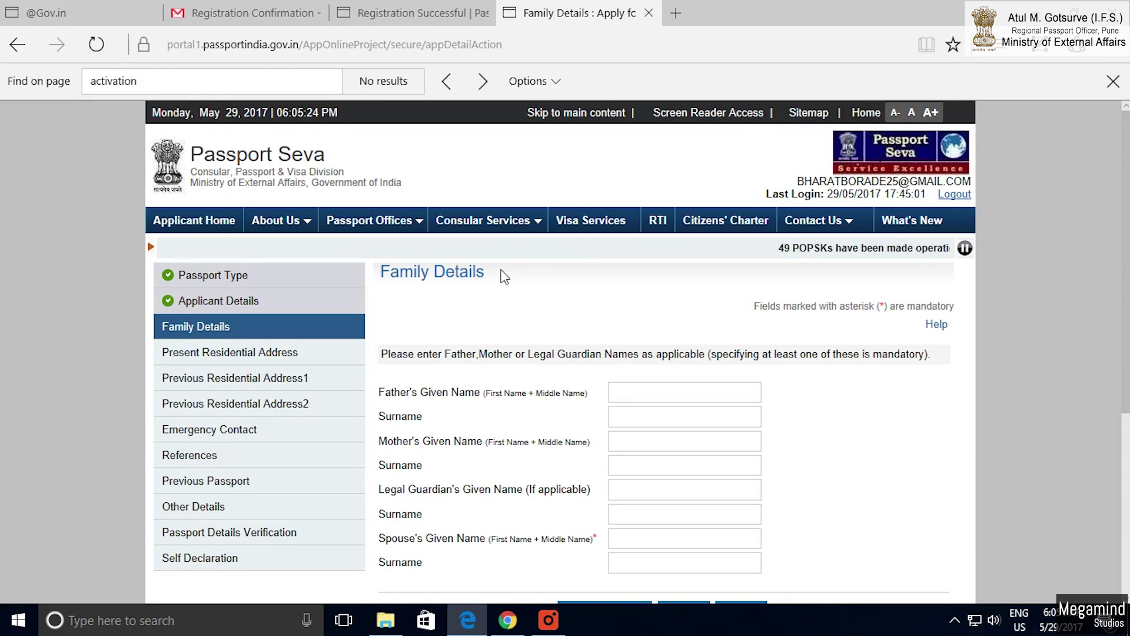
drag(496, 273, 377, 286)
scroll(608, 353, down, 2)
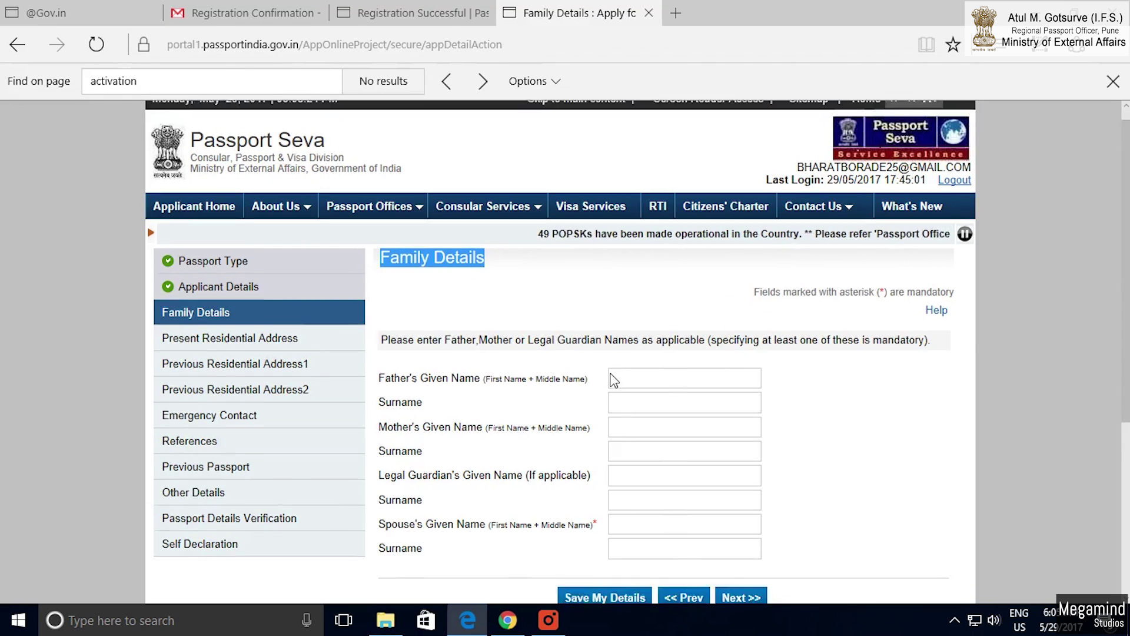
click(637, 318)
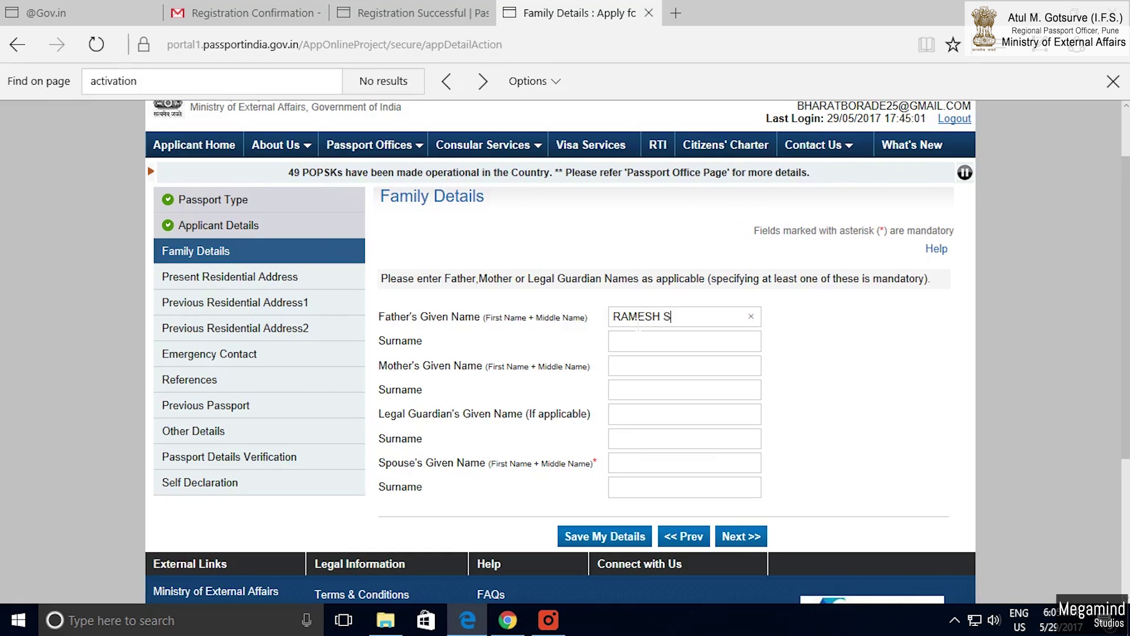
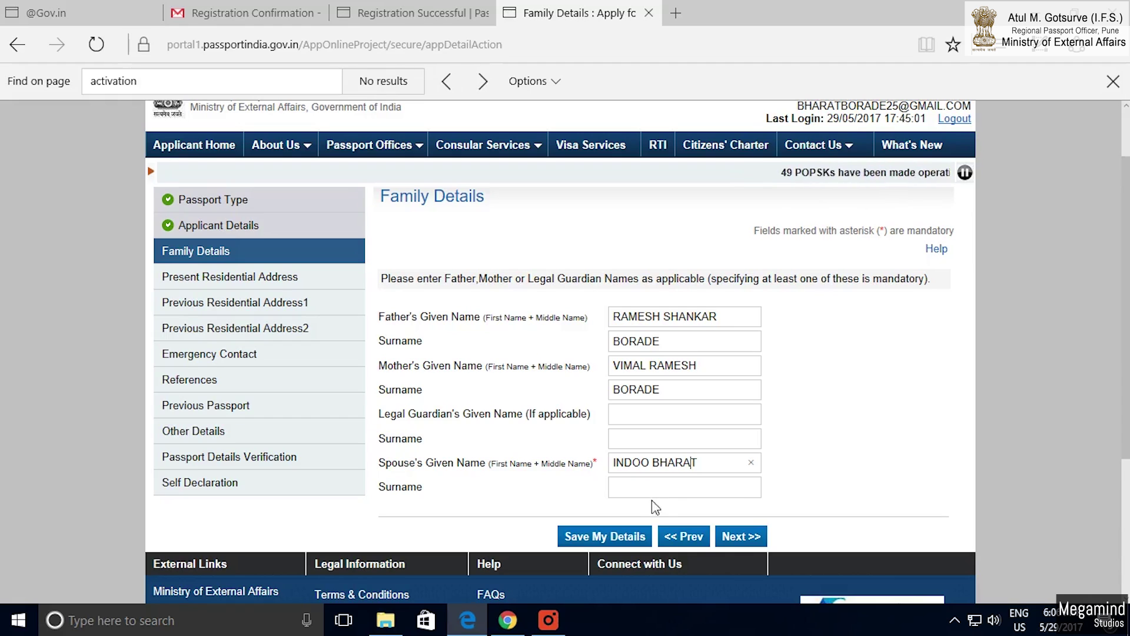
Complete the remaining parent and spouse names, then continue to Present Residential Address.
click(641, 493)
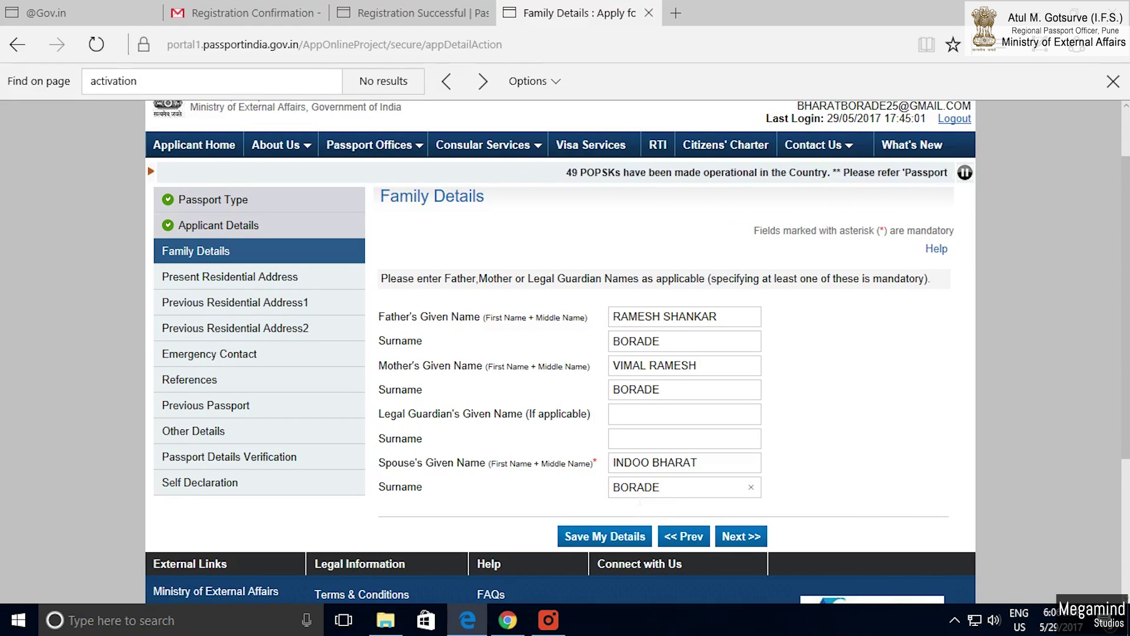
drag(598, 464, 590, 464)
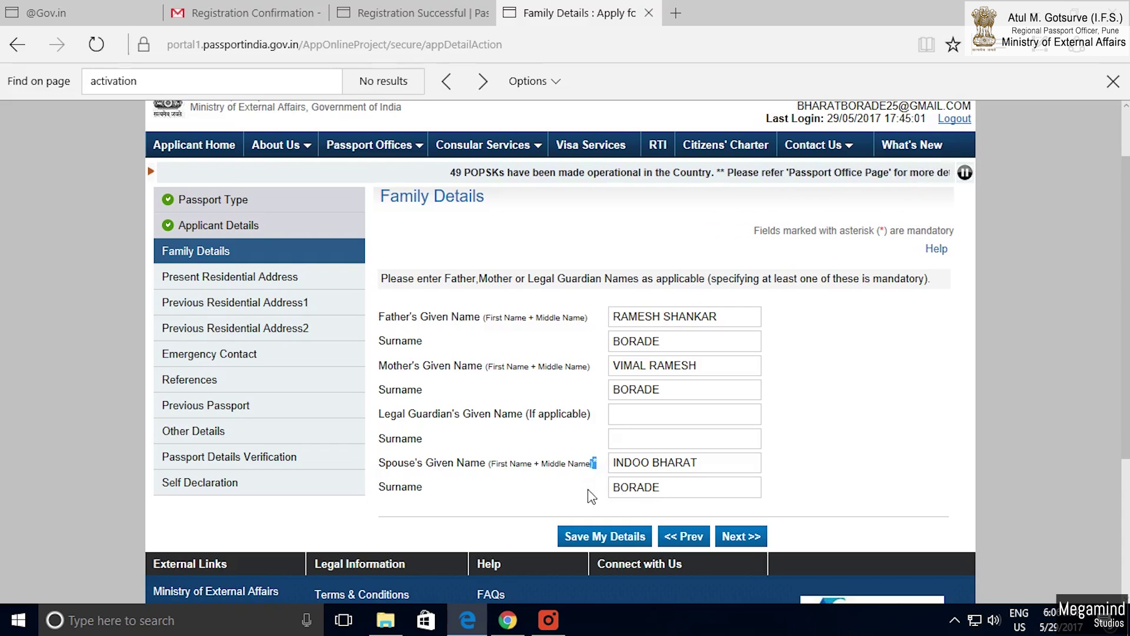
click(744, 537)
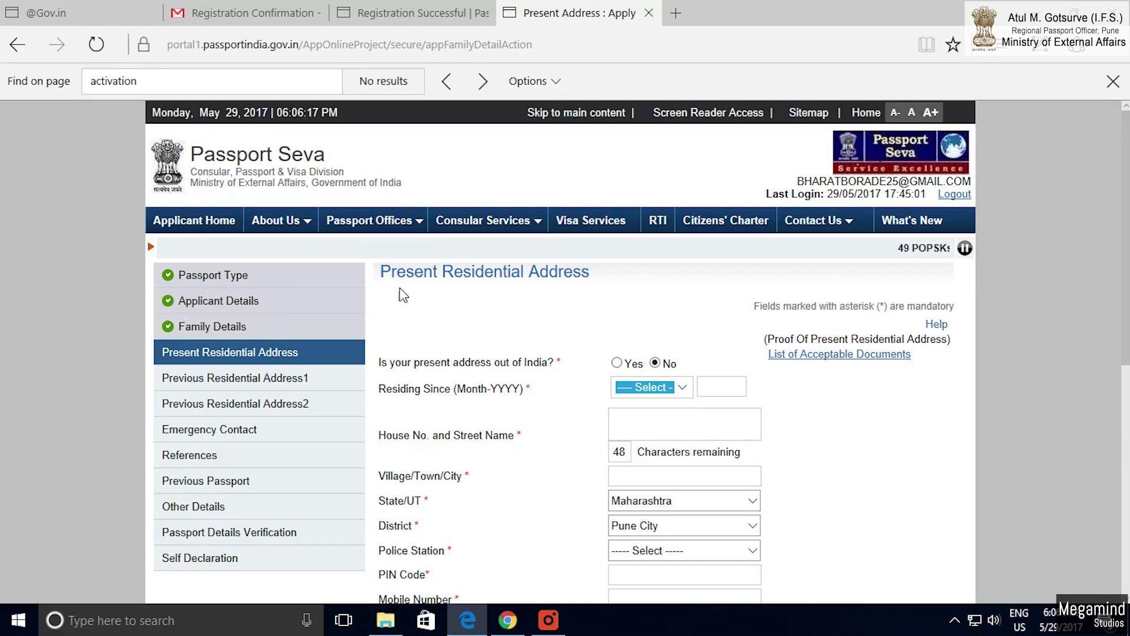
drag(394, 276, 520, 289)
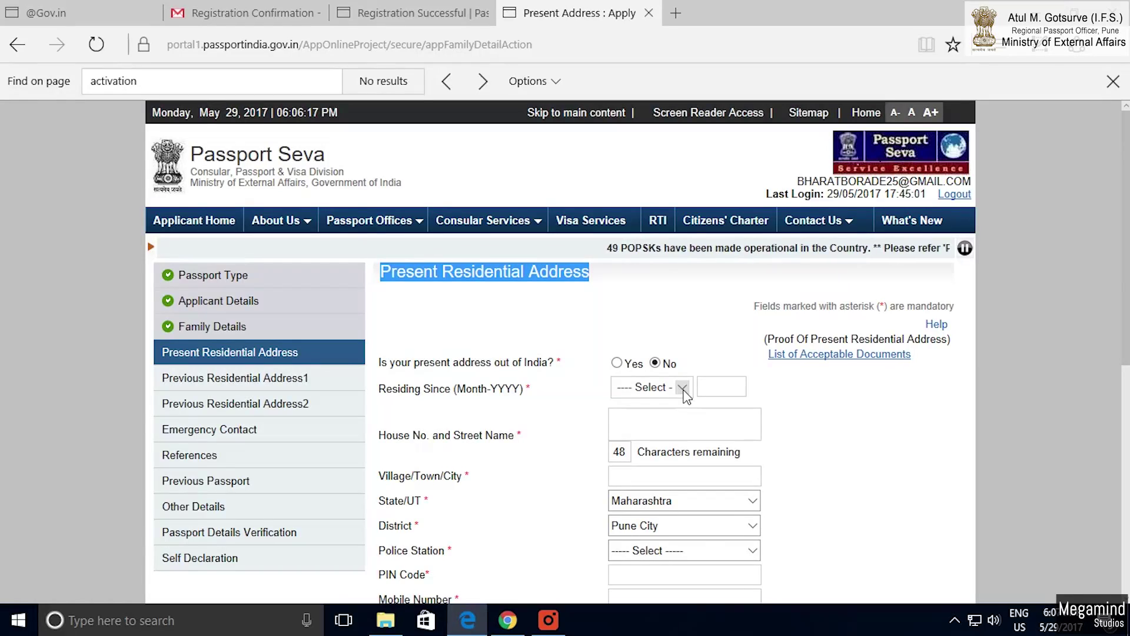
Set Residing Since to February and begin entering the year 2017.
click(683, 391)
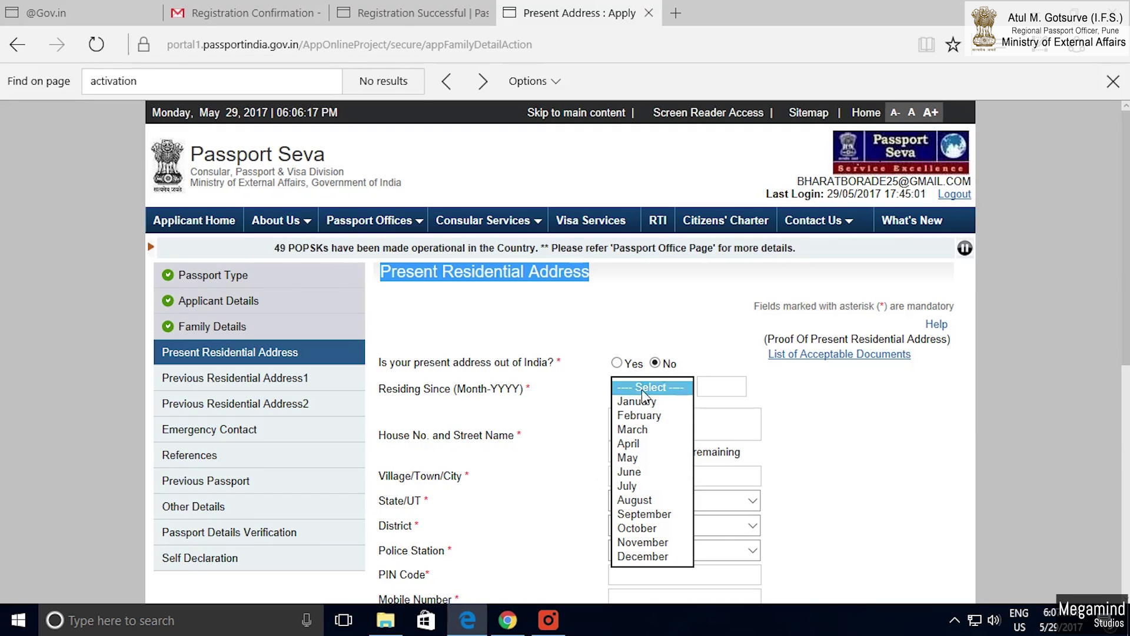
drag(556, 362, 384, 366)
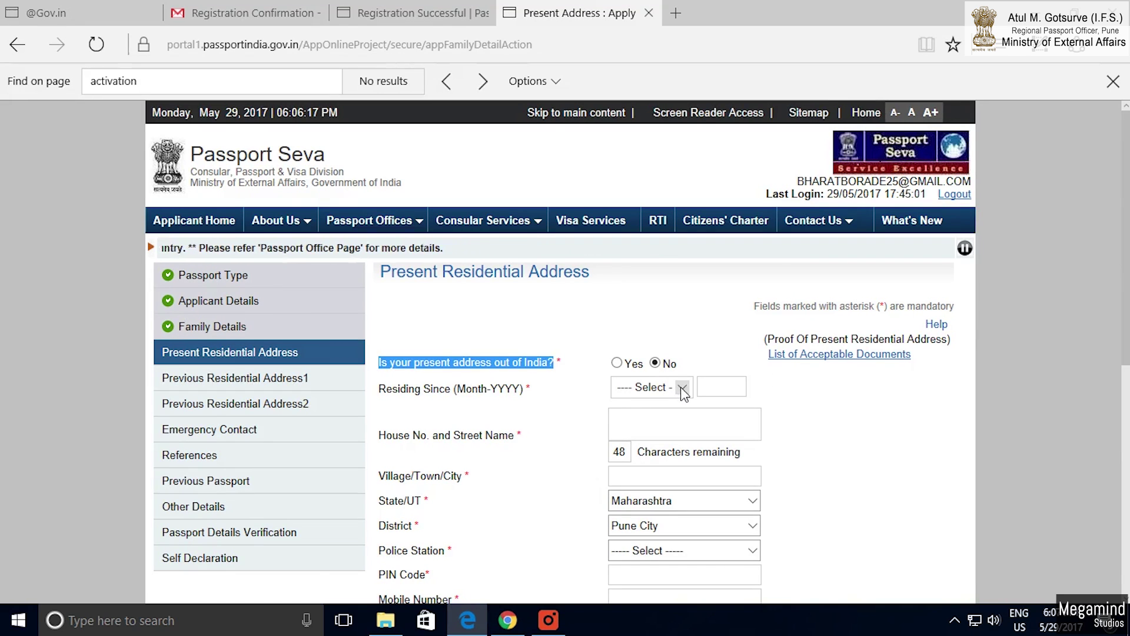
drag(392, 393, 531, 402)
click(660, 389)
click(653, 415)
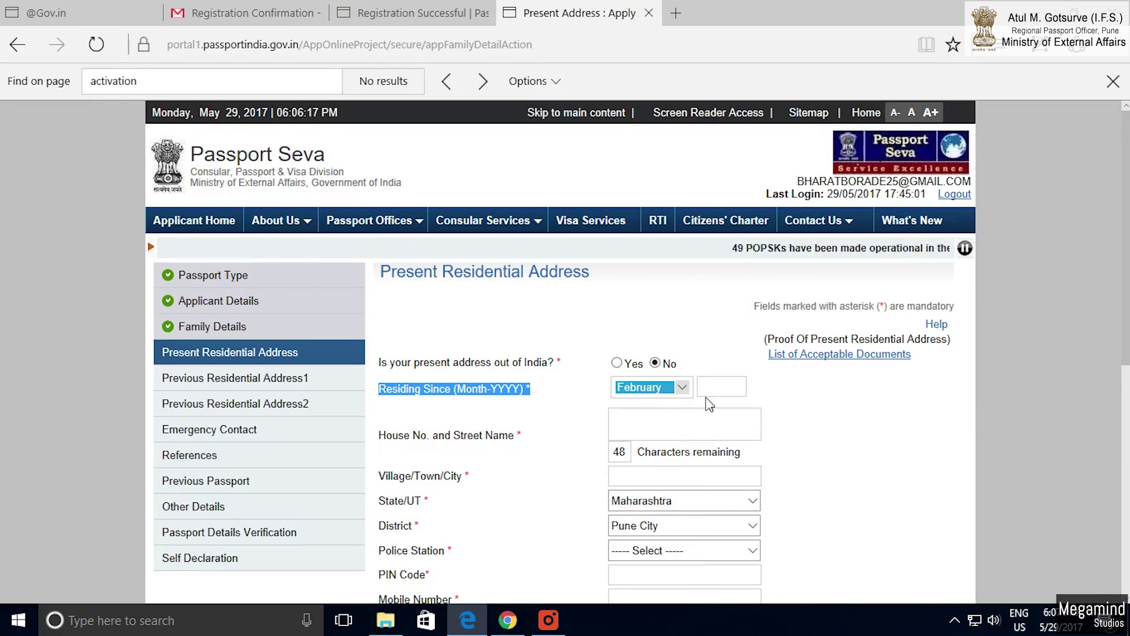
click(729, 394)
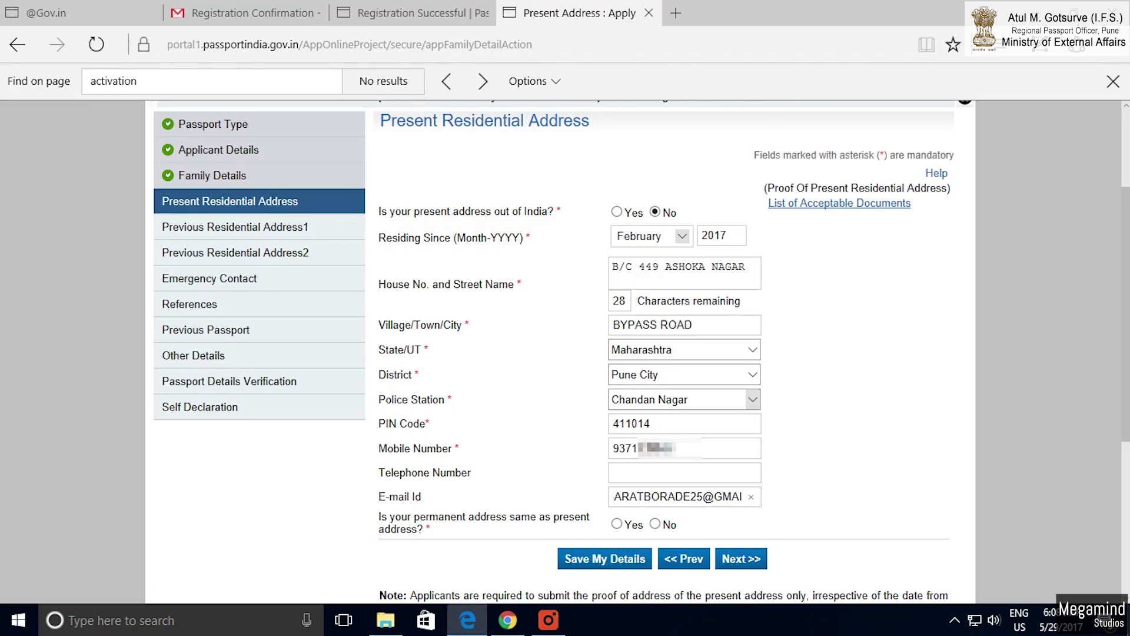
text(.COM)
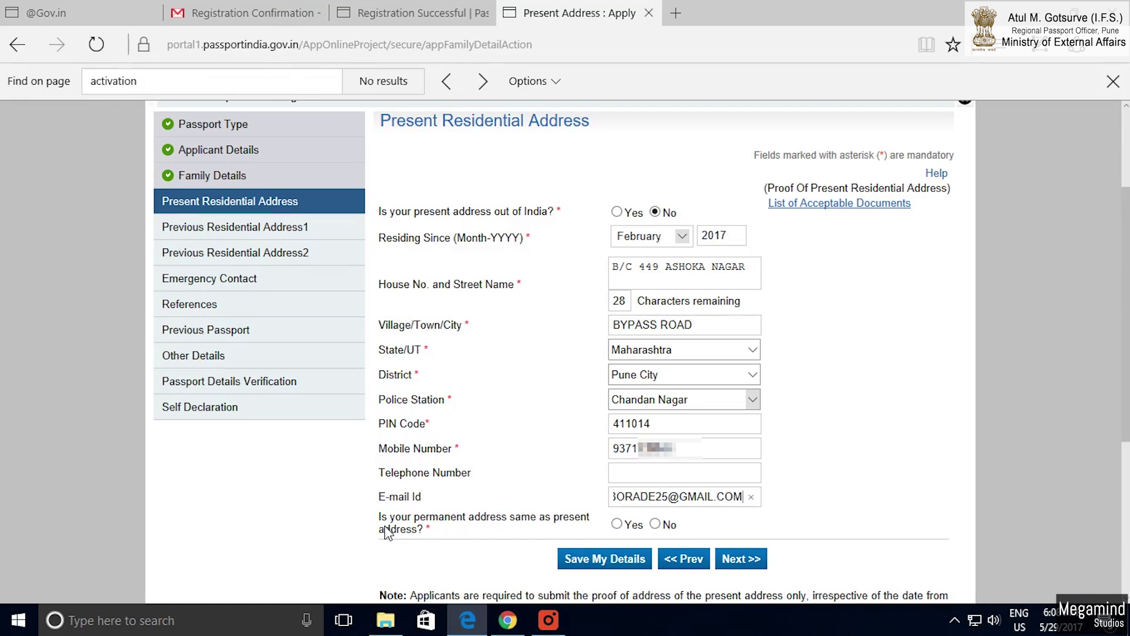
drag(377, 517, 415, 530)
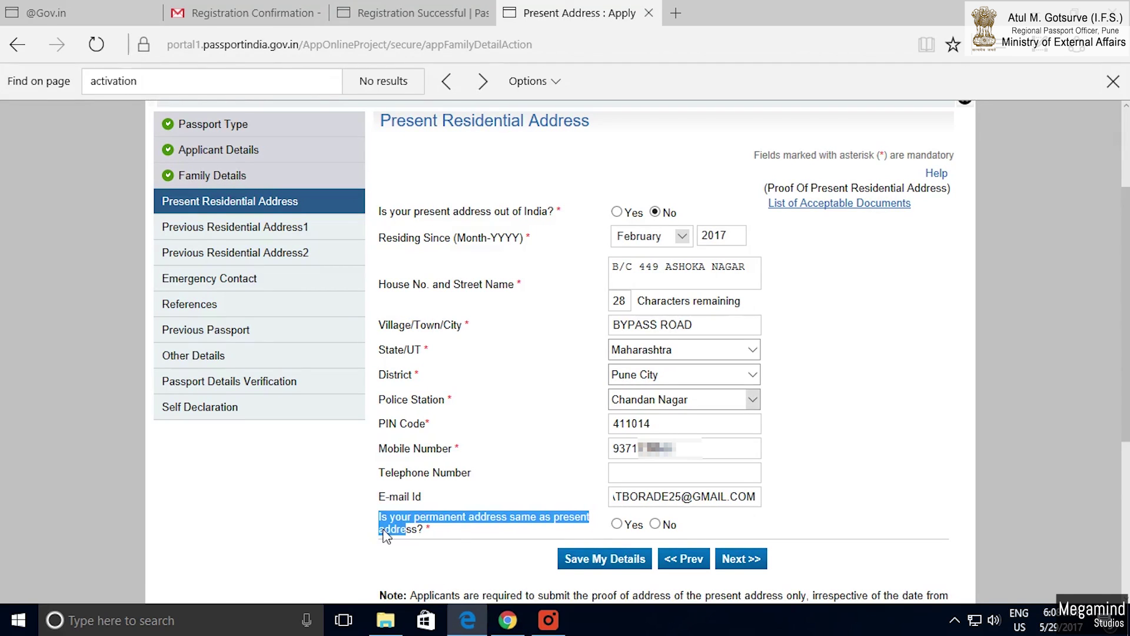
click(818, 204)
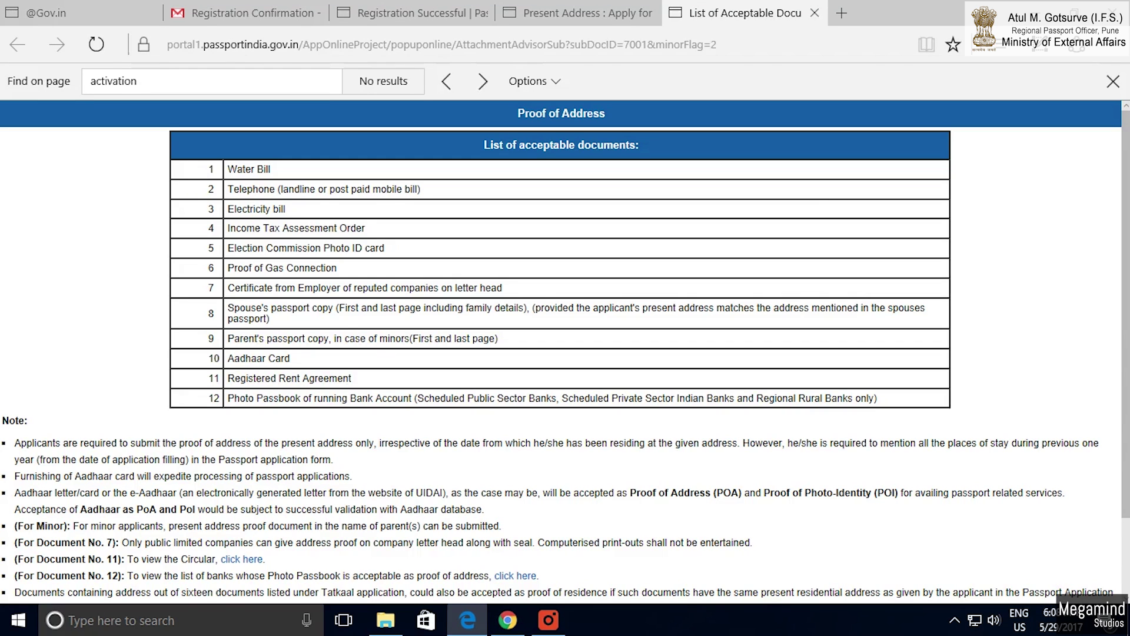
drag(227, 199, 423, 200)
click(302, 216)
drag(367, 230, 239, 236)
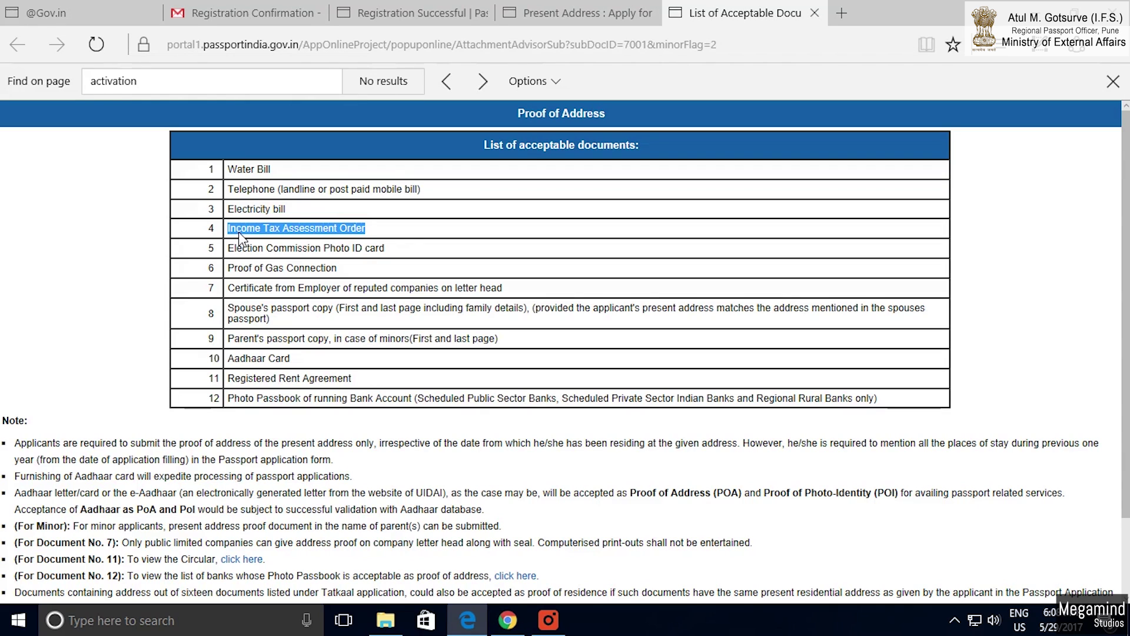
drag(387, 250, 229, 259)
click(348, 275)
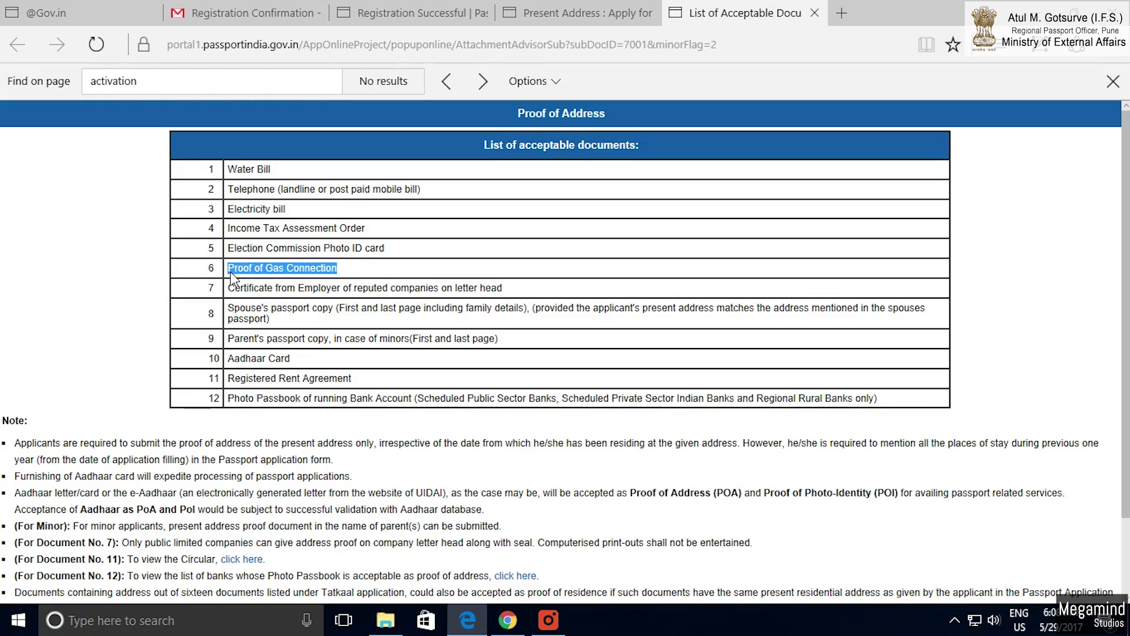
drag(524, 291, 403, 291)
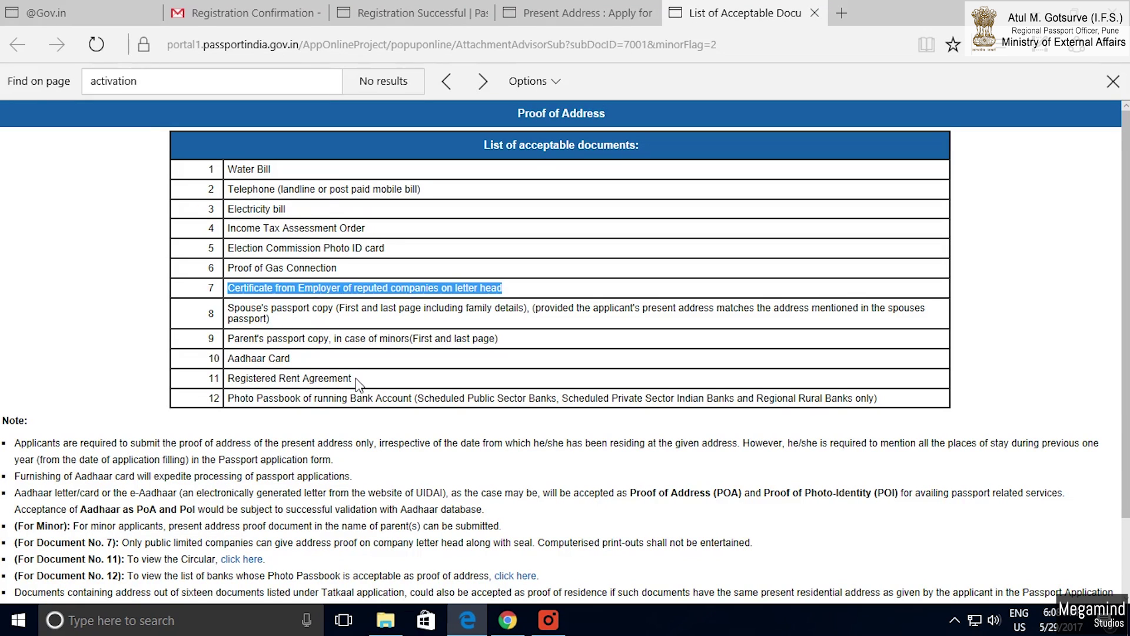
drag(355, 381, 241, 384)
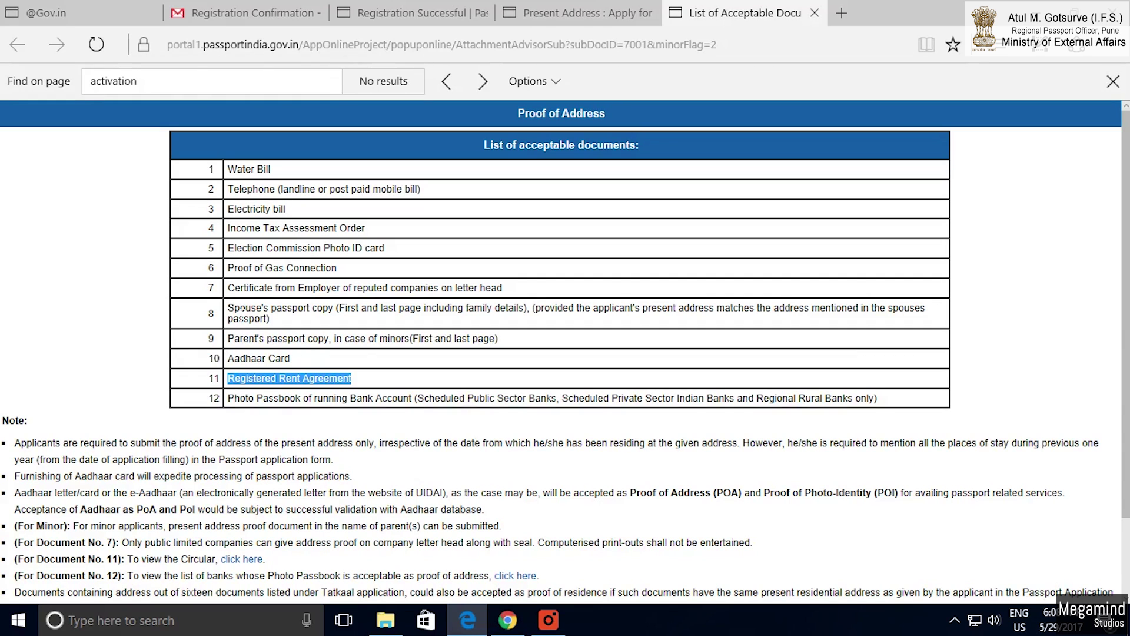
click(236, 315)
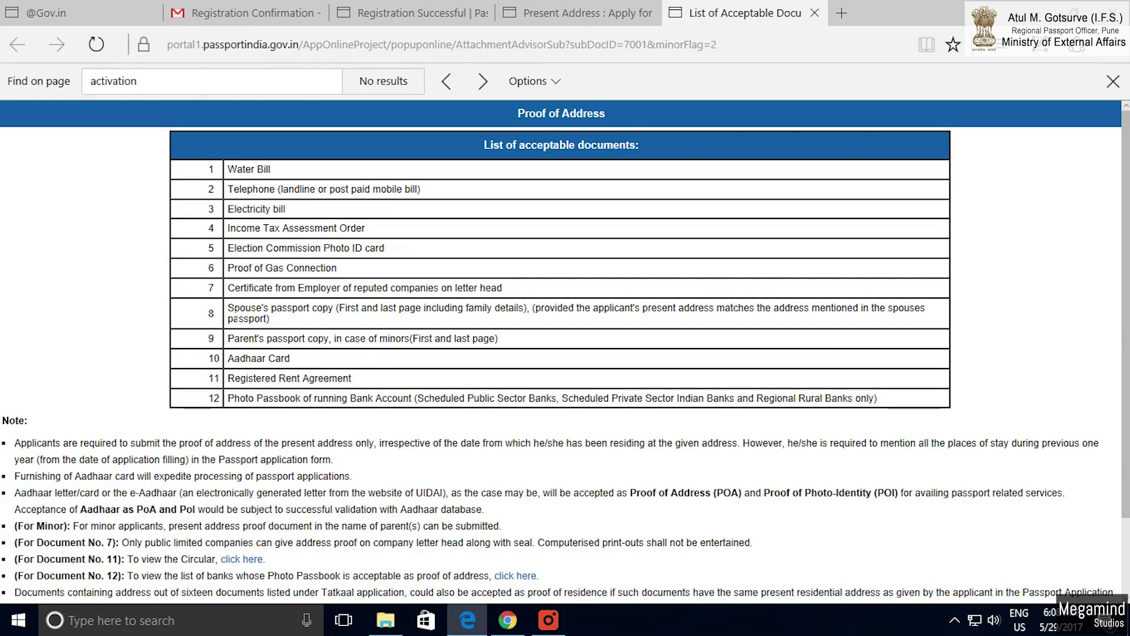
drag(424, 308, 466, 308)
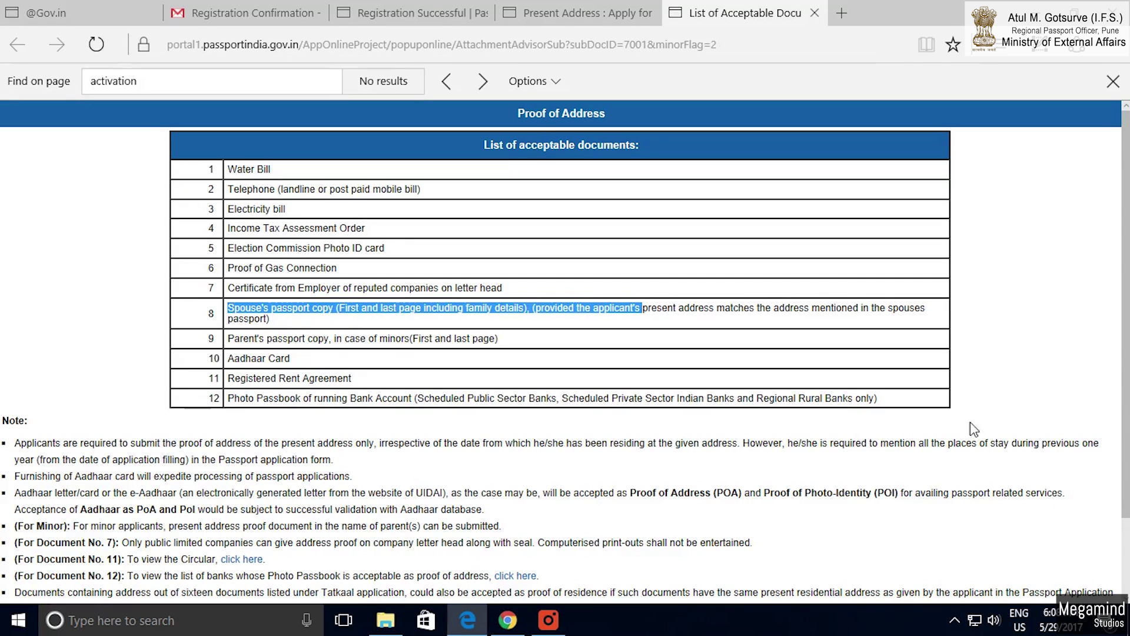
drag(896, 404, 248, 405)
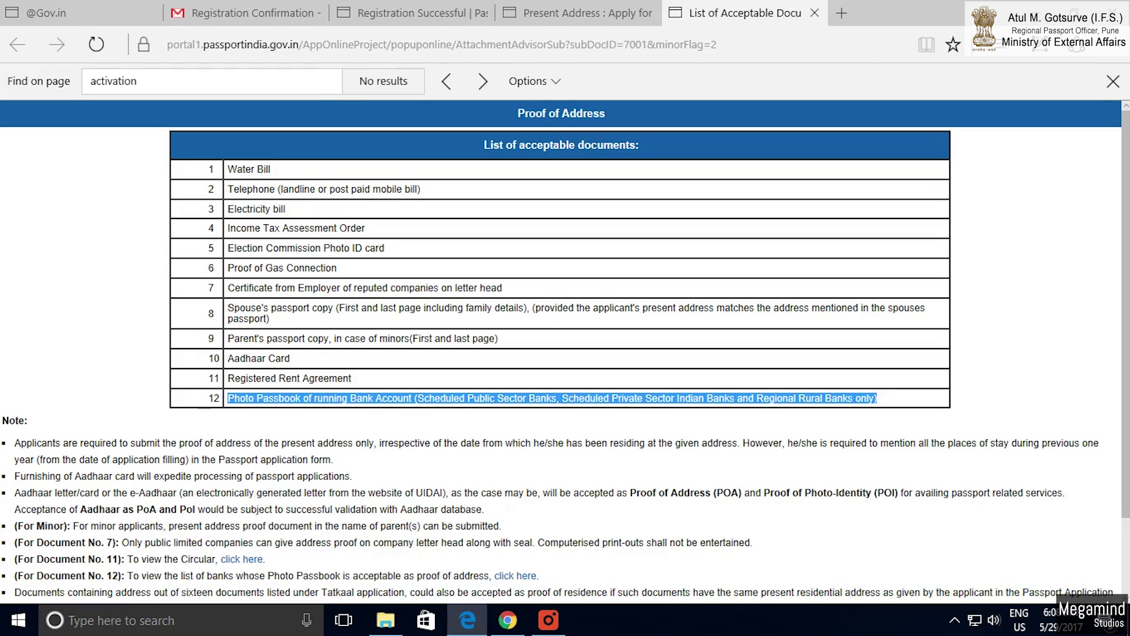
scroll(403, 402, down, 4)
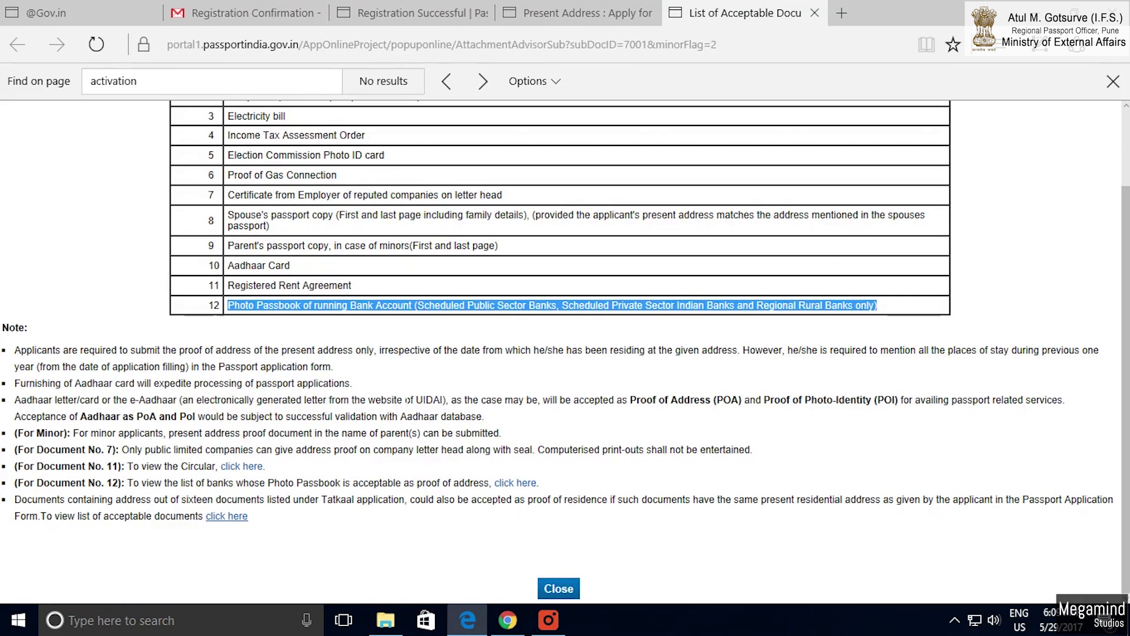
click(558, 587)
Clear the highlight on the permanent-address-same-as-present question.
scroll(459, 370, down, 3)
scroll(459, 369, up, 1)
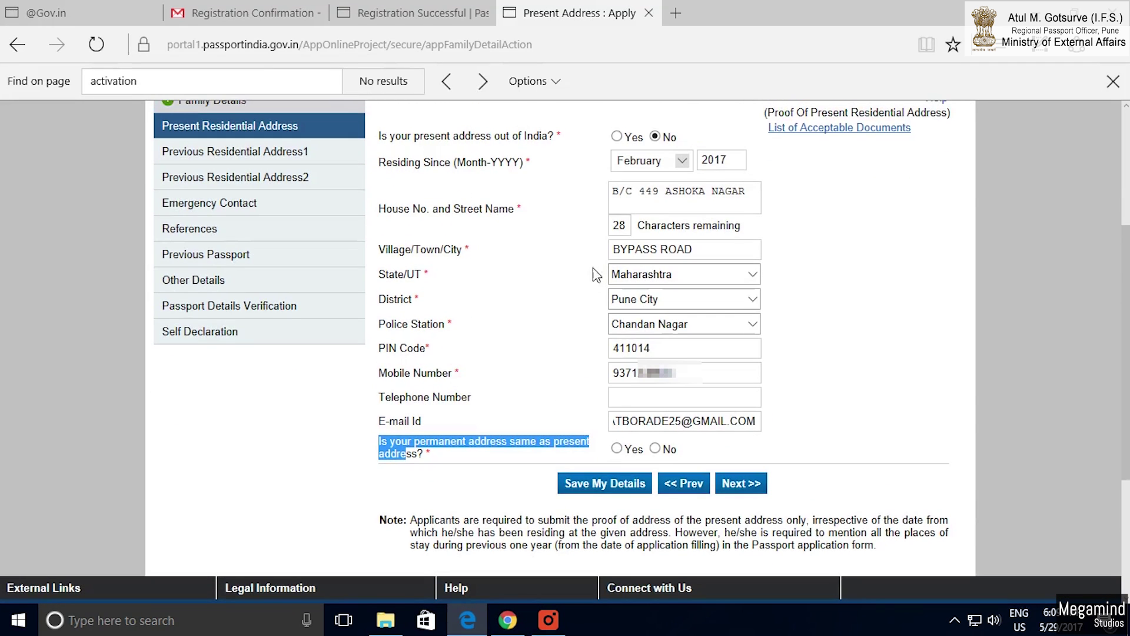
click(430, 430)
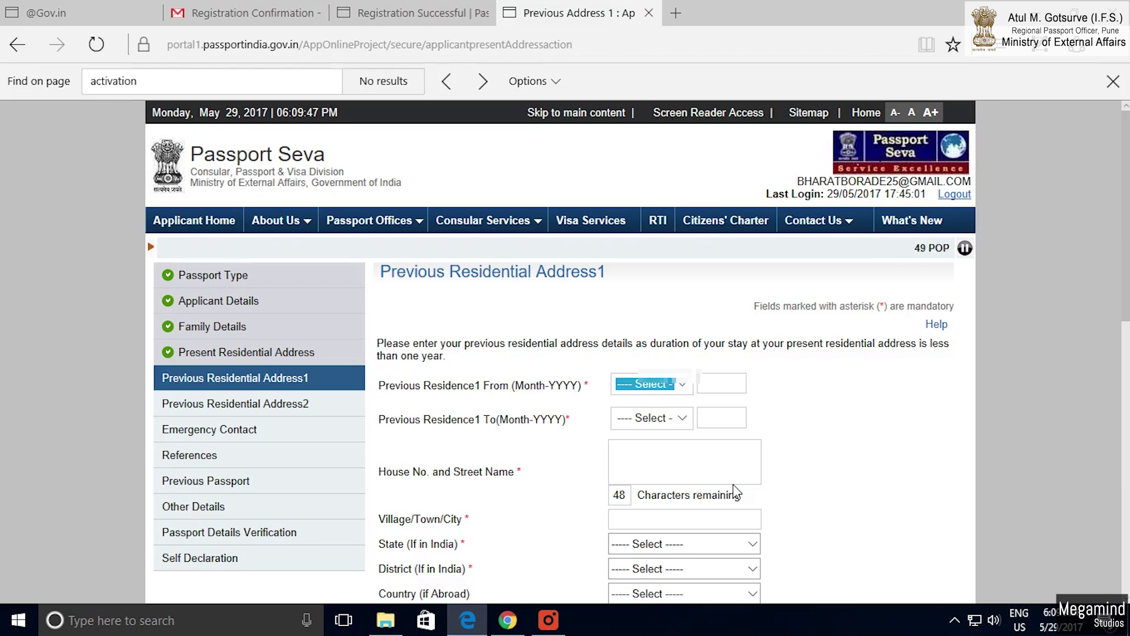
Fill Previous Residential Address1 (Jan 2016–Jan 2017, Khapri, Wardha, Maharashtra) and save it.
scroll(655, 421, down, 1)
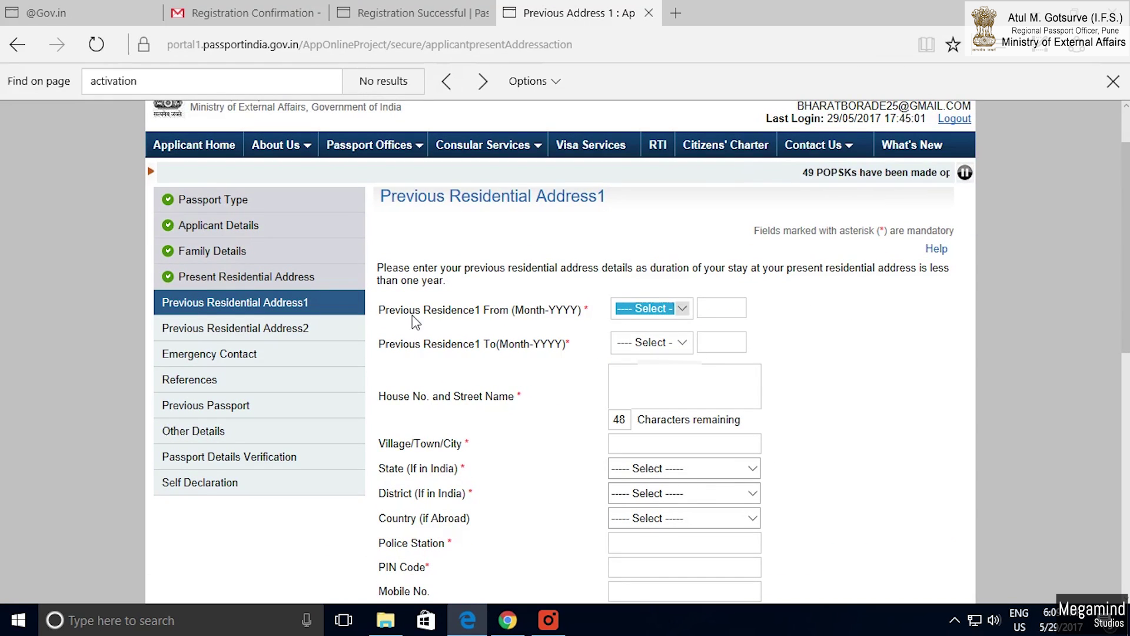
drag(381, 197, 609, 200)
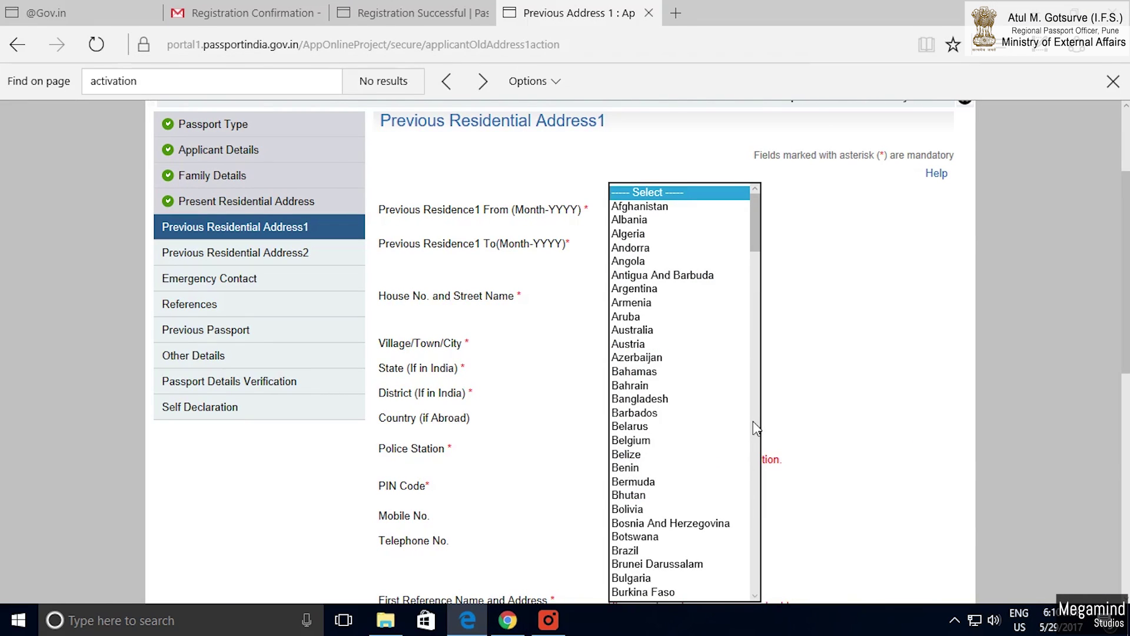
key(s)
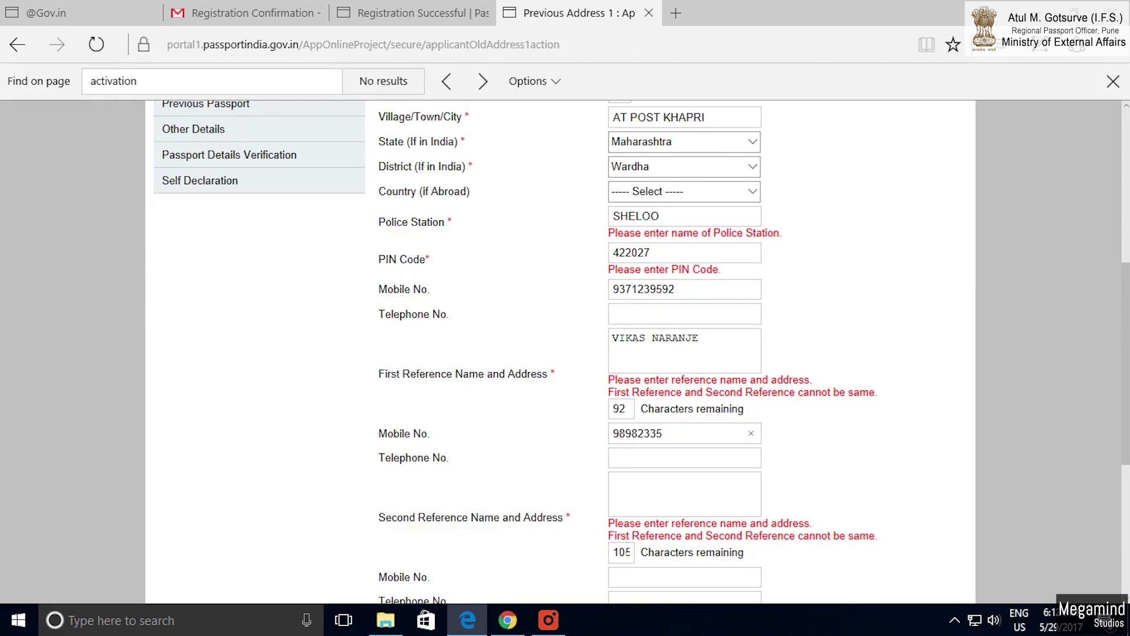
click(615, 410)
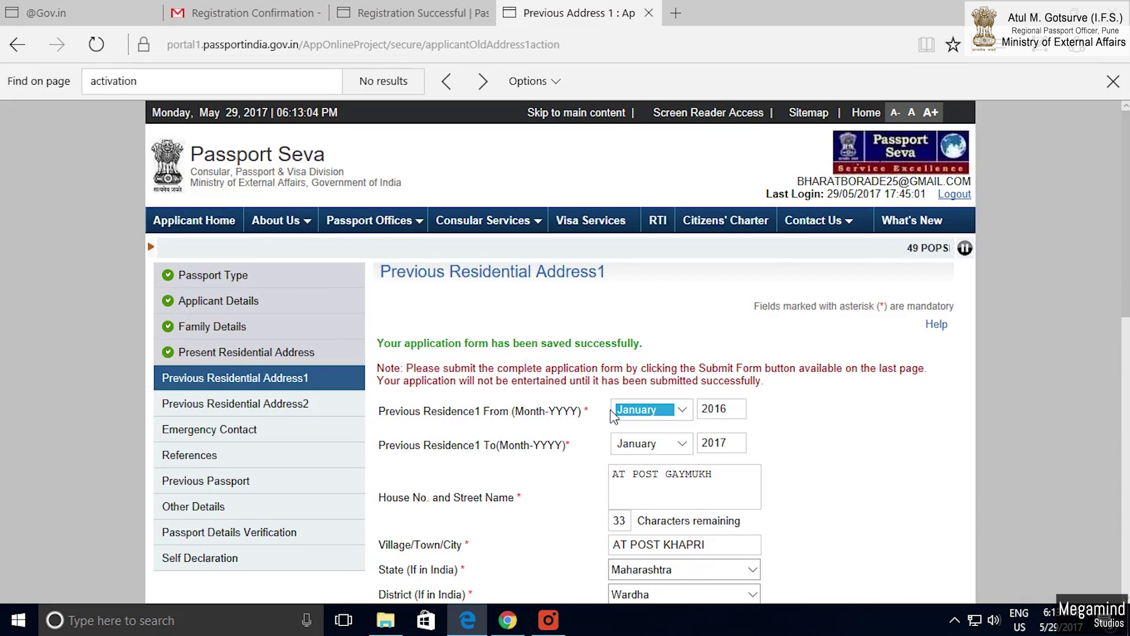
Scroll down to the save confirmation on Previous Residential Address1.
scroll(612, 413, down, 9)
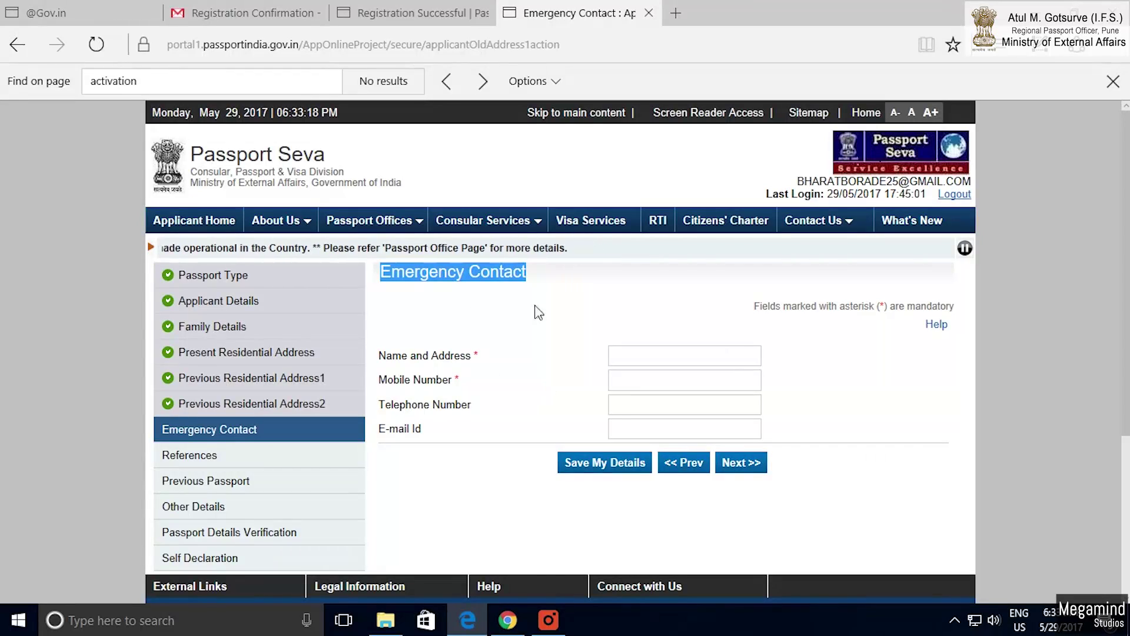
Enter the emergency contact's name, address and mobile number, then continue to References.
click(681, 355)
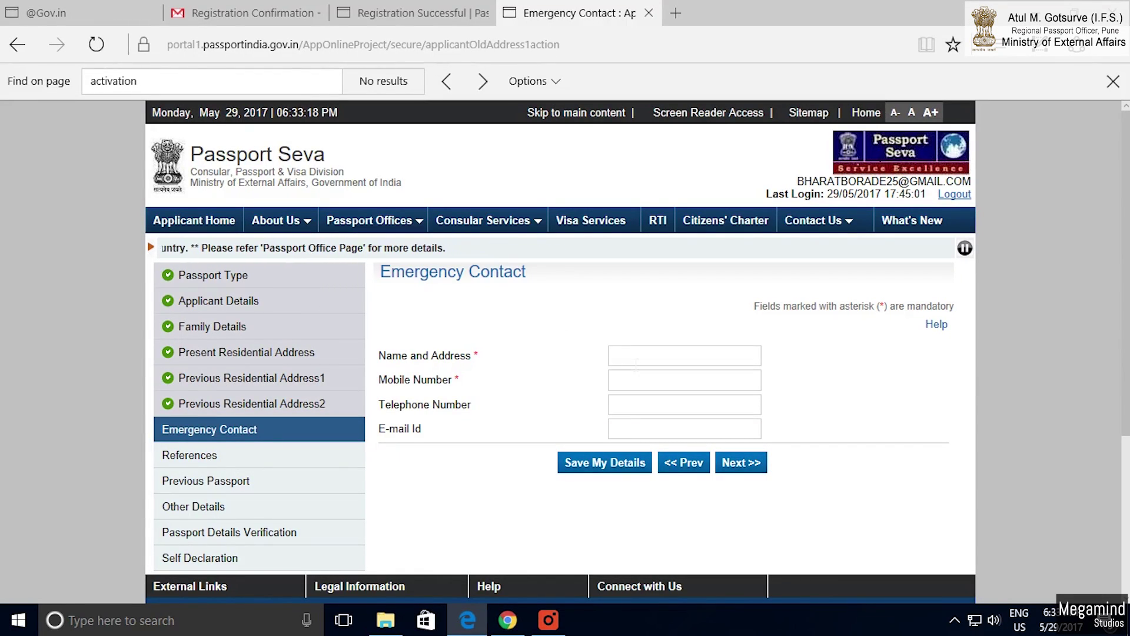
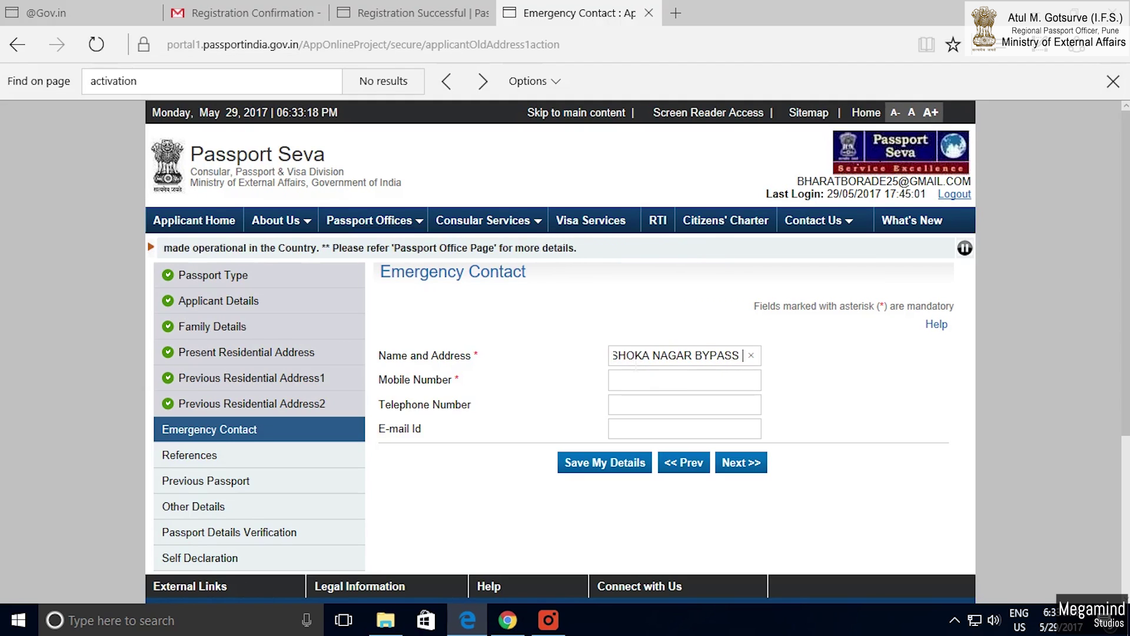
drag(676, 381, 613, 382)
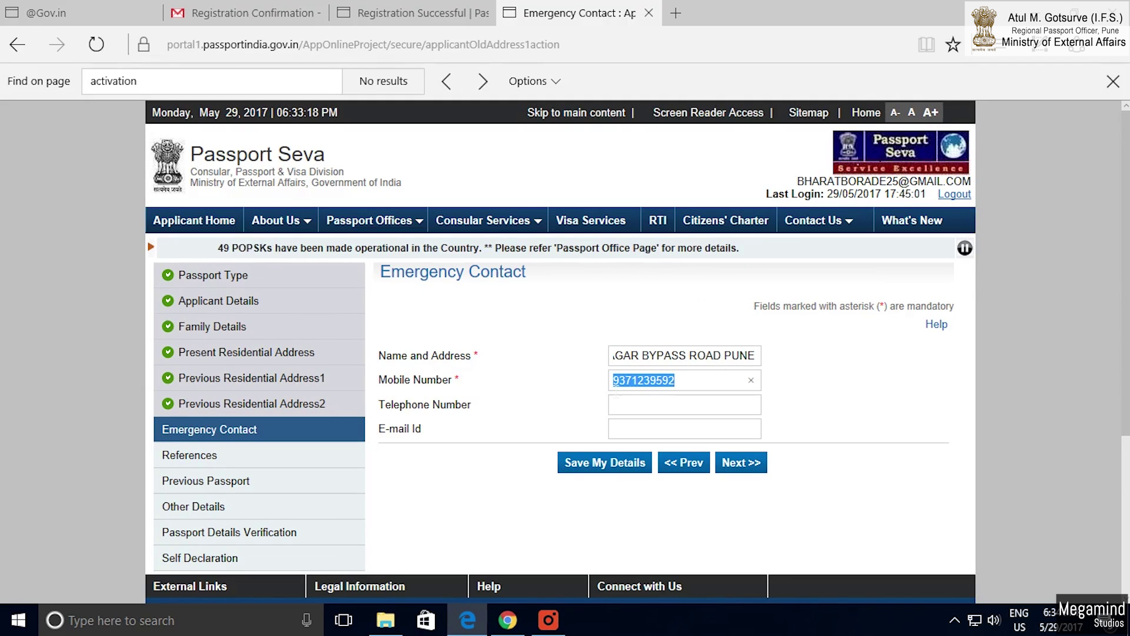
click(743, 463)
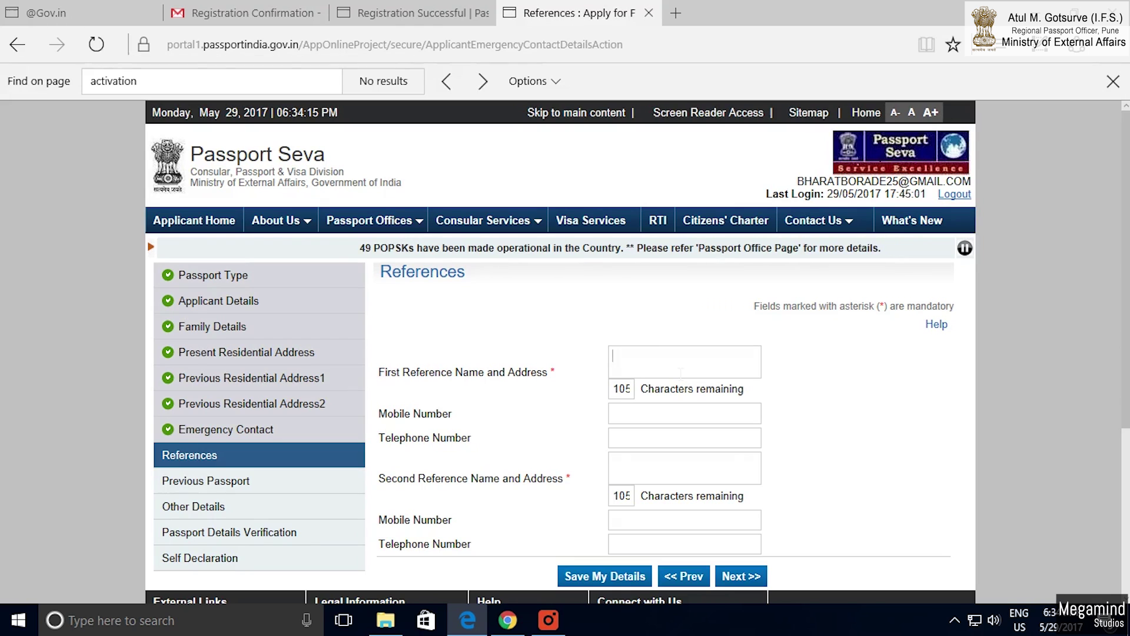
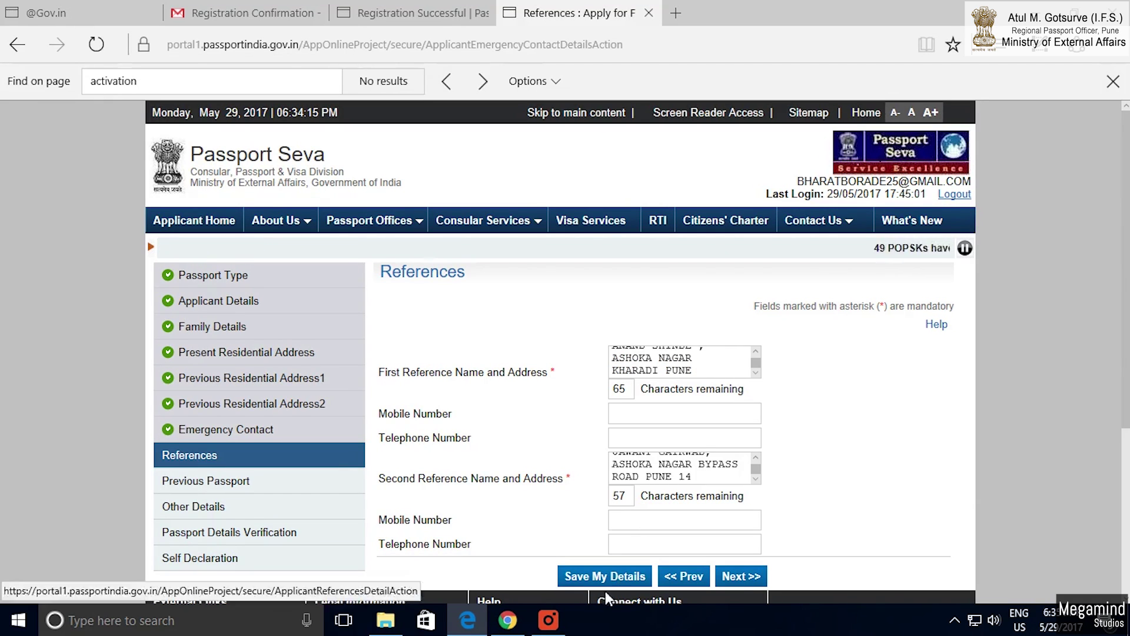
Enter both references' names and addresses and save them.
click(601, 576)
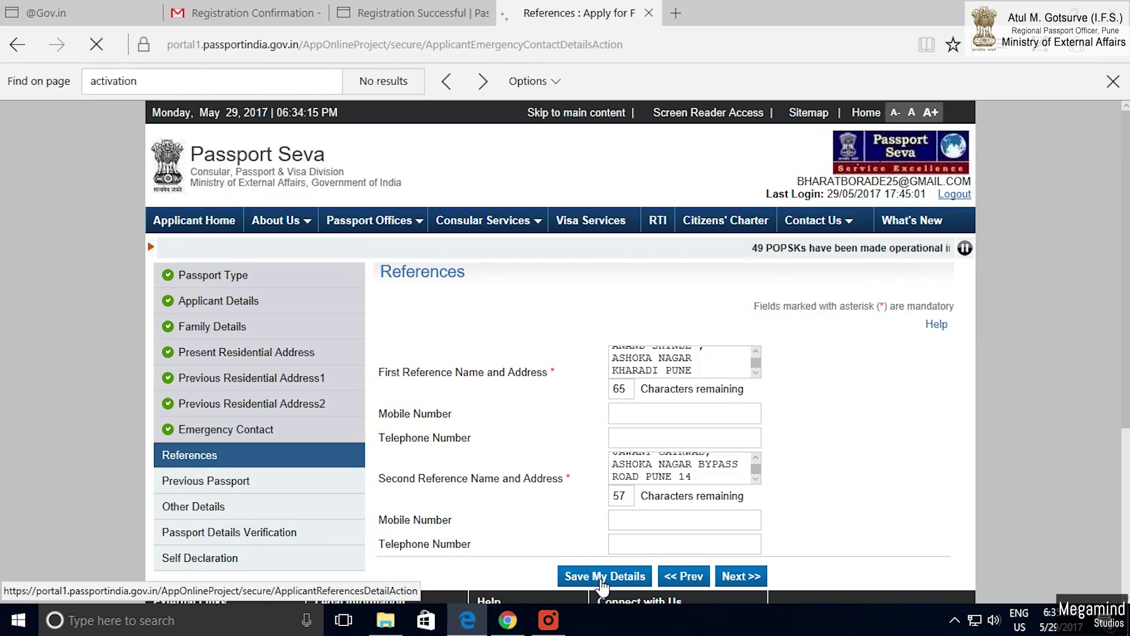
scroll(623, 499, down, 2)
On Previous Passport, mark details available, no diplomatic passport, and No for applied-but-not-issued.
click(739, 548)
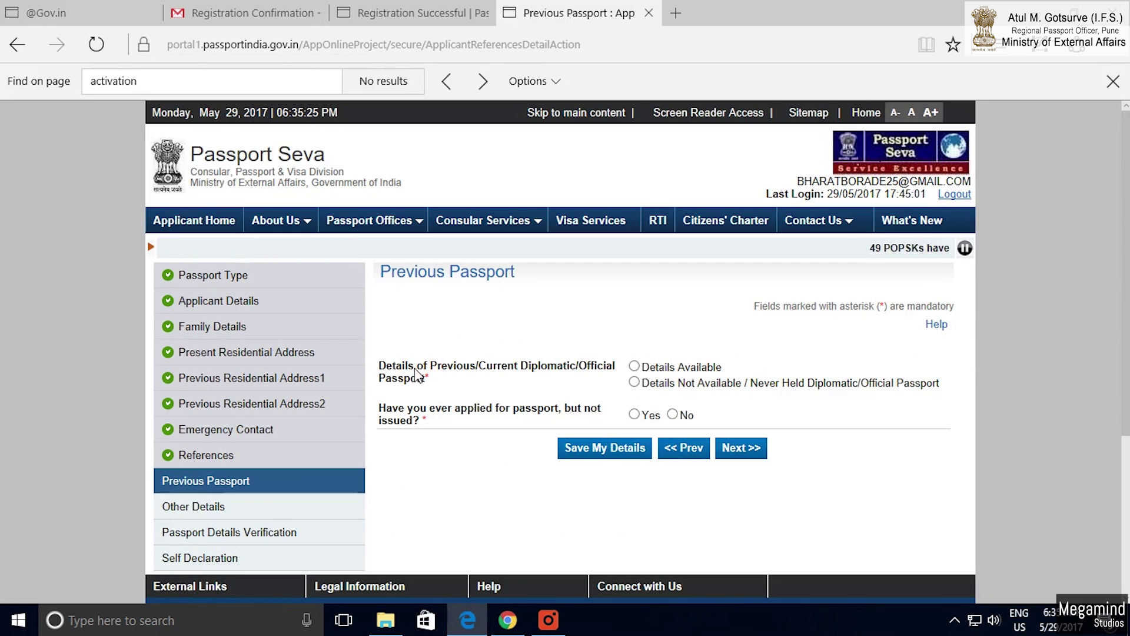
drag(371, 285, 516, 273)
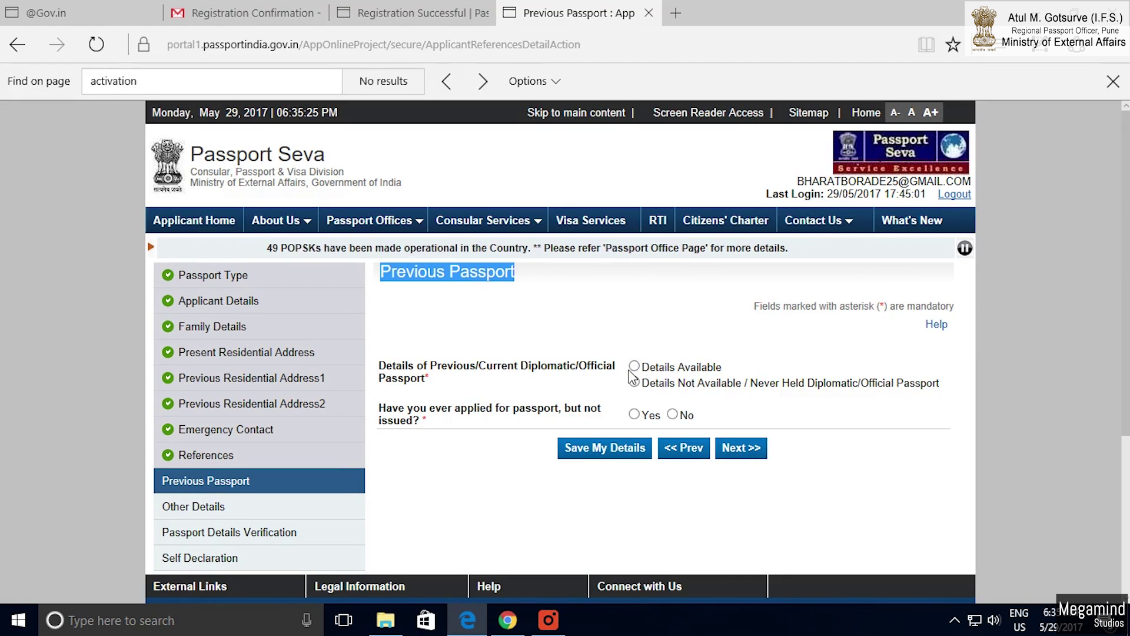
click(634, 366)
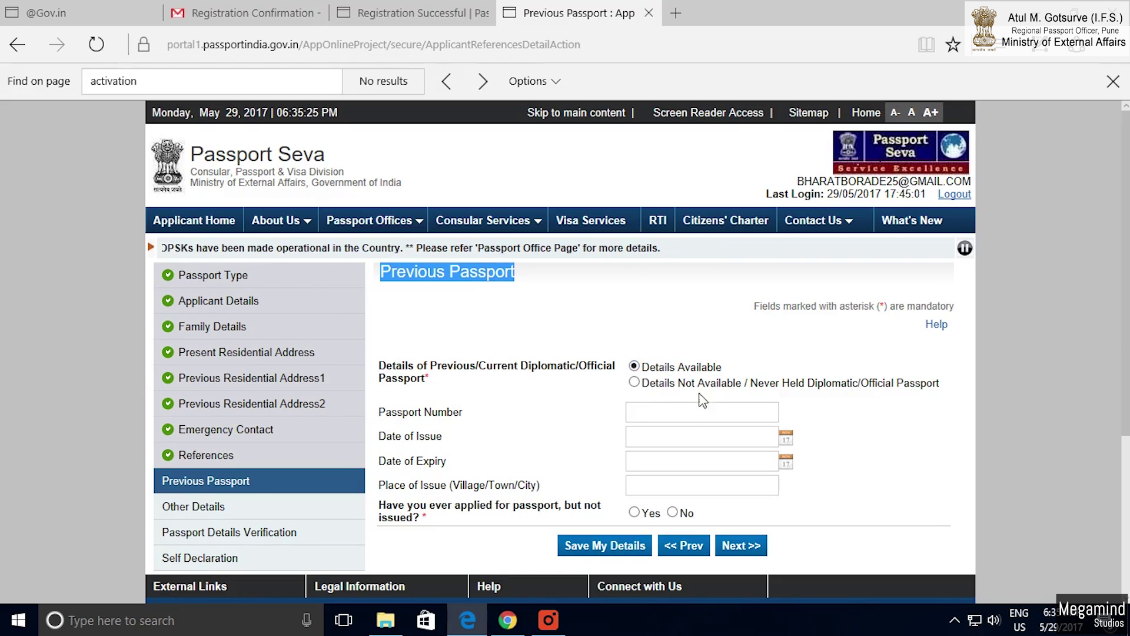
click(635, 382)
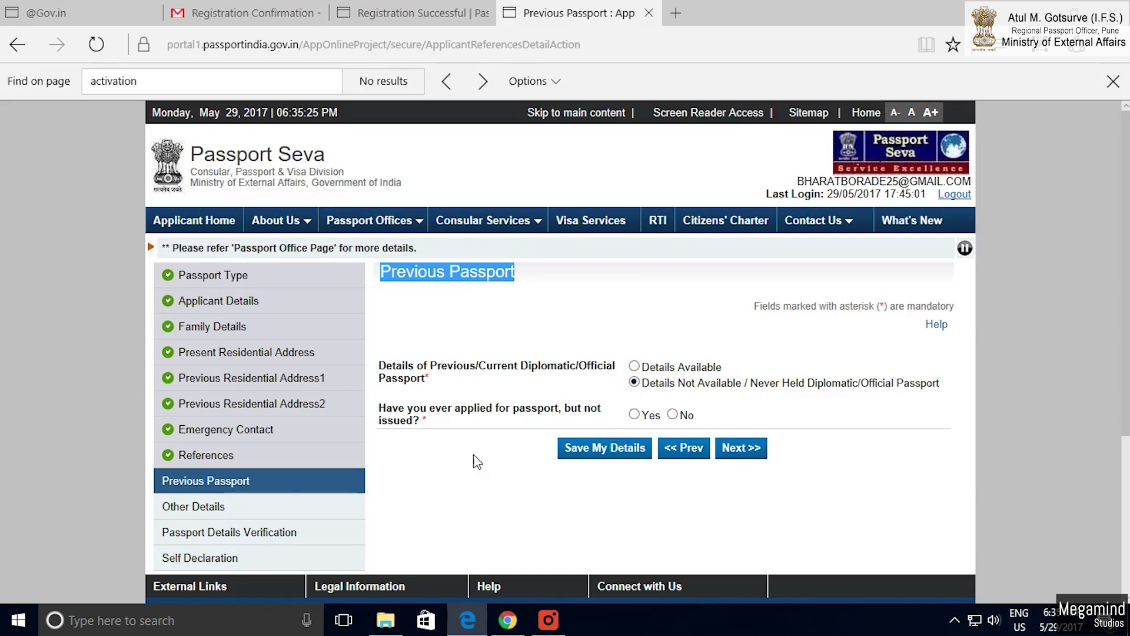
drag(379, 409, 432, 415)
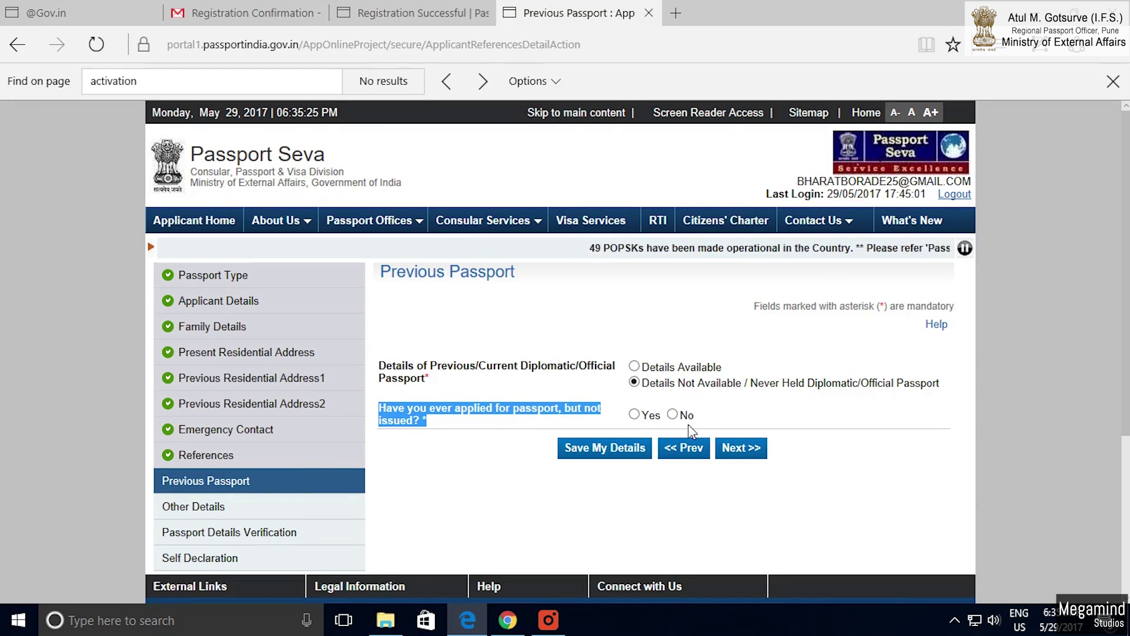
click(635, 416)
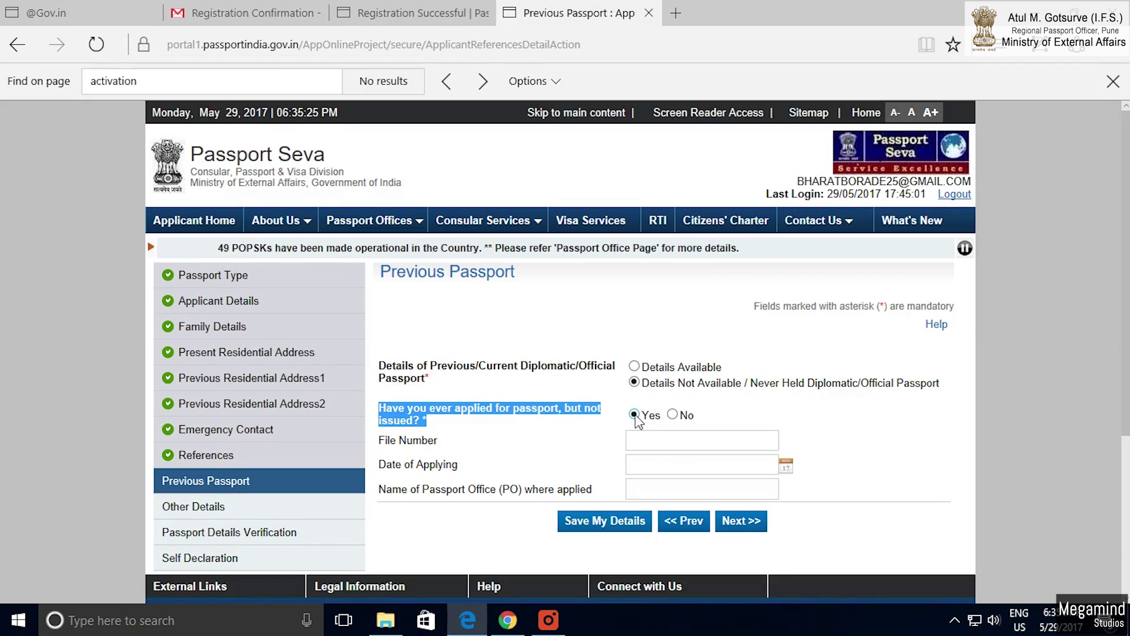
click(673, 415)
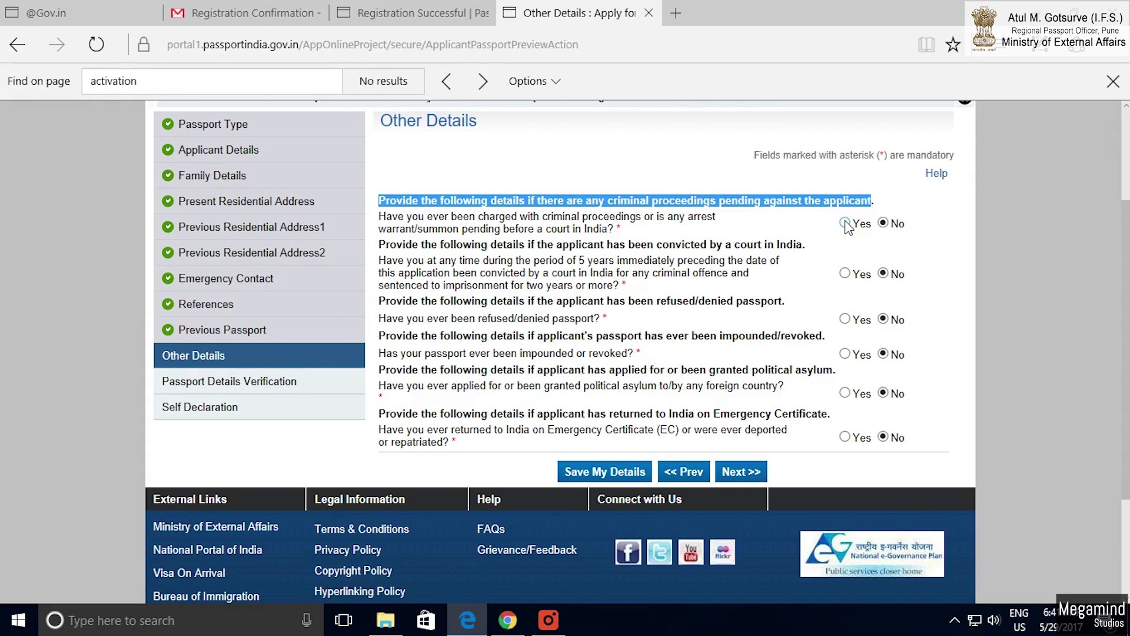
Preview the court fields for criminal proceedings and conviction, then answer both questions No.
click(845, 223)
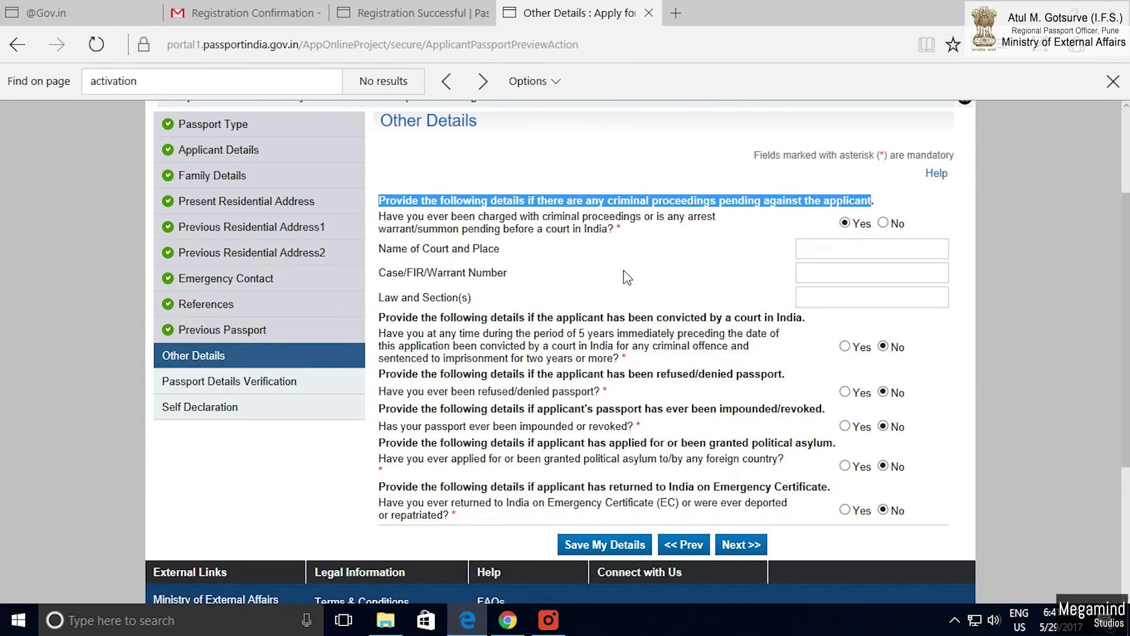
click(383, 255)
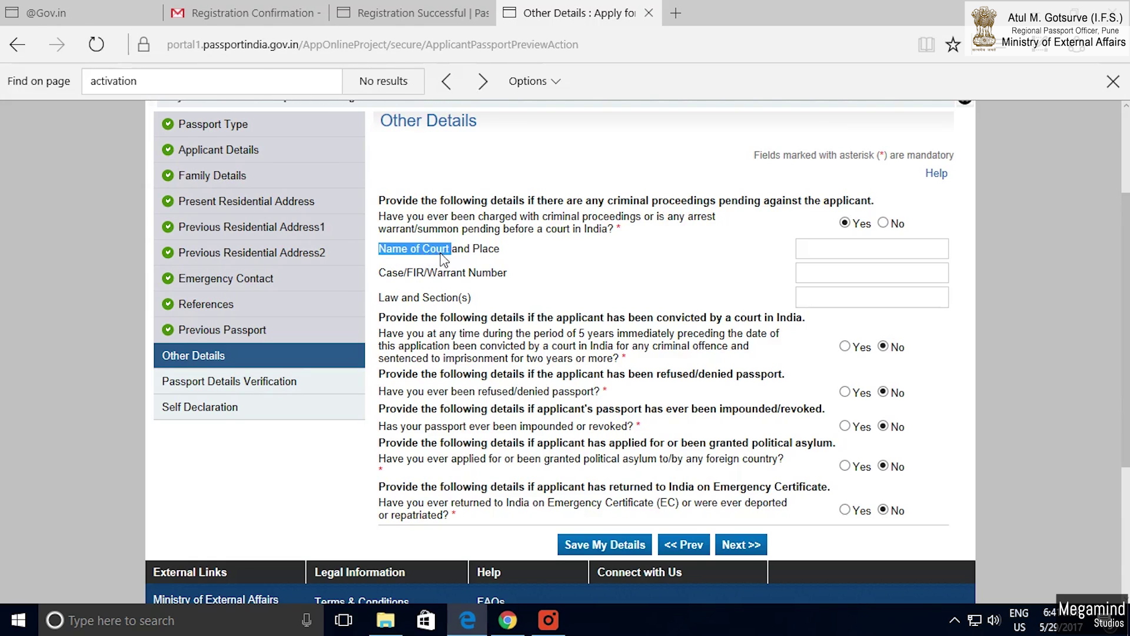
click(484, 249)
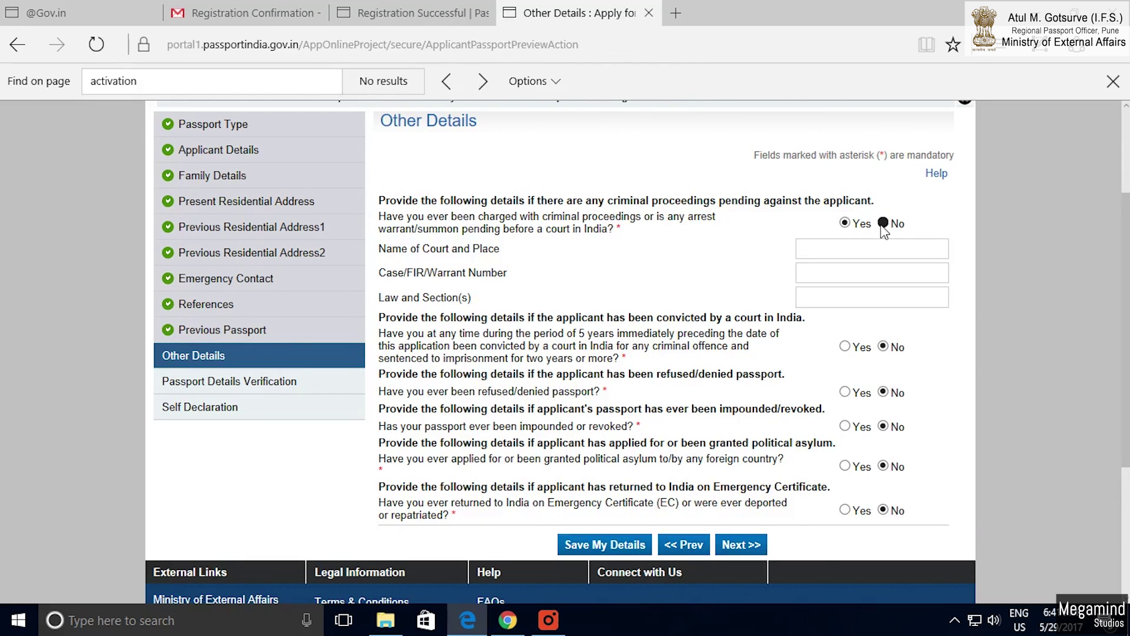
click(883, 224)
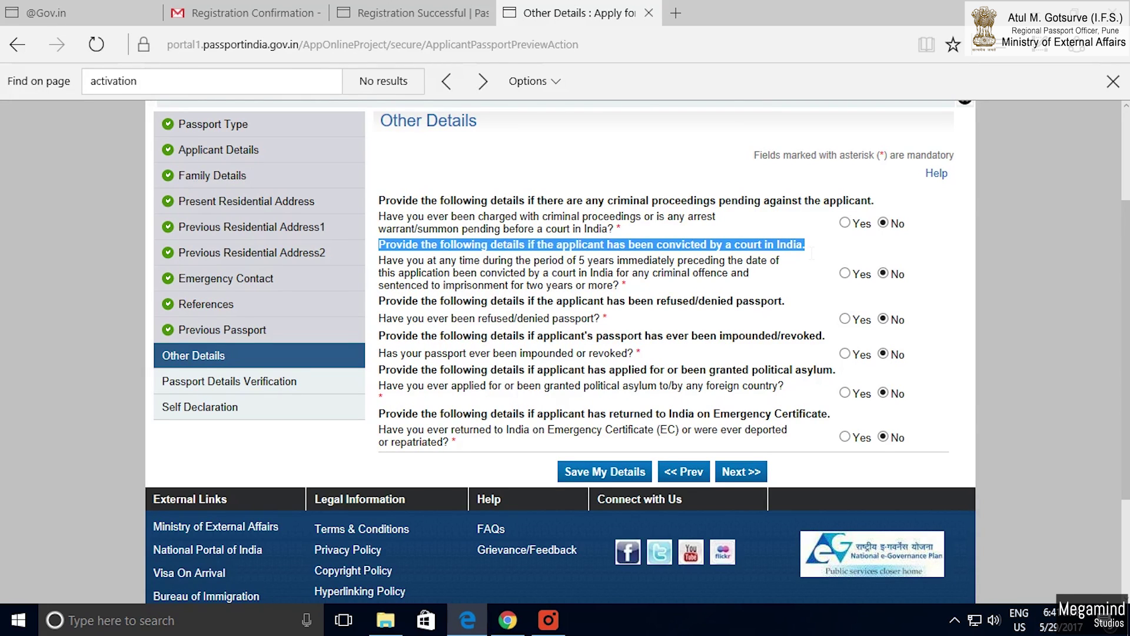
click(845, 274)
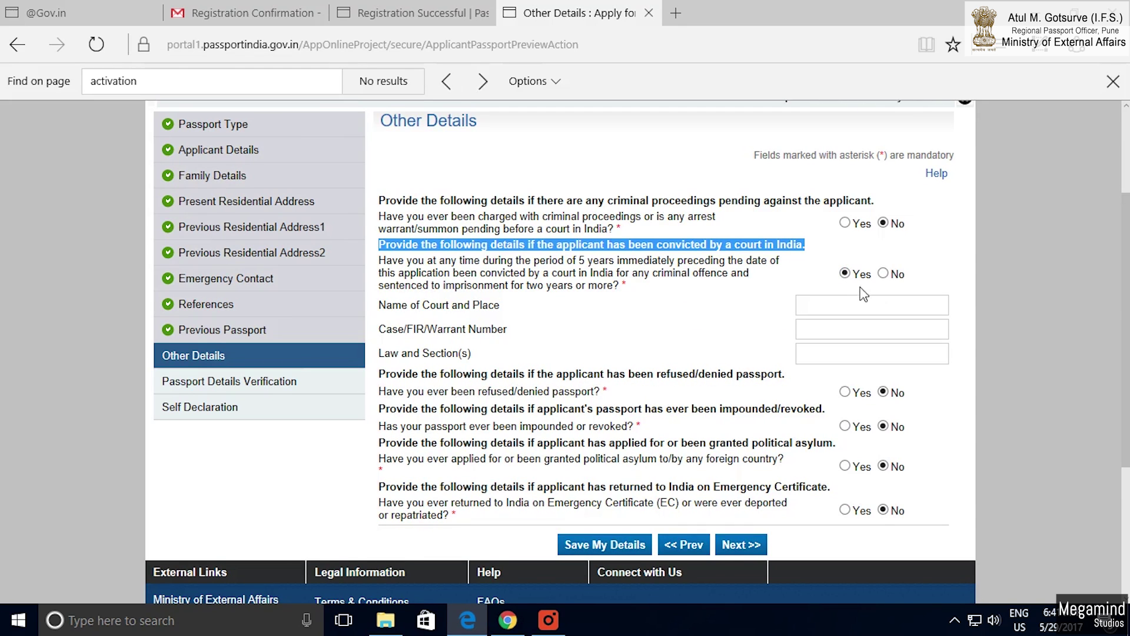
click(882, 274)
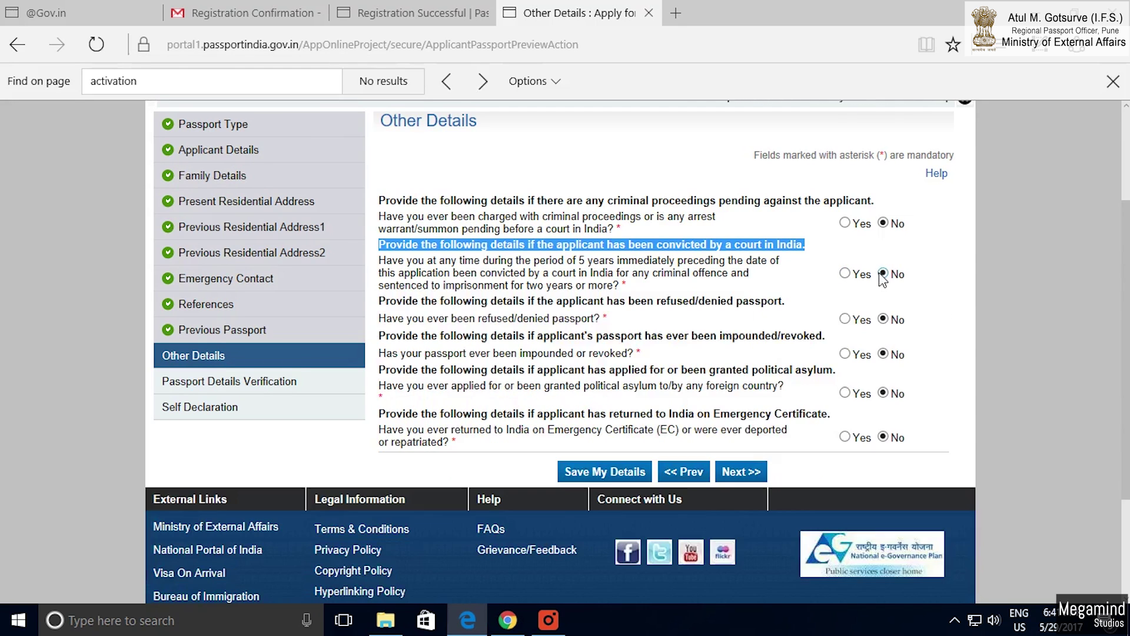
Review the refused/denied, impounded/revoked and political asylum questions, leaving them answered No.
drag(384, 301, 782, 303)
click(373, 312)
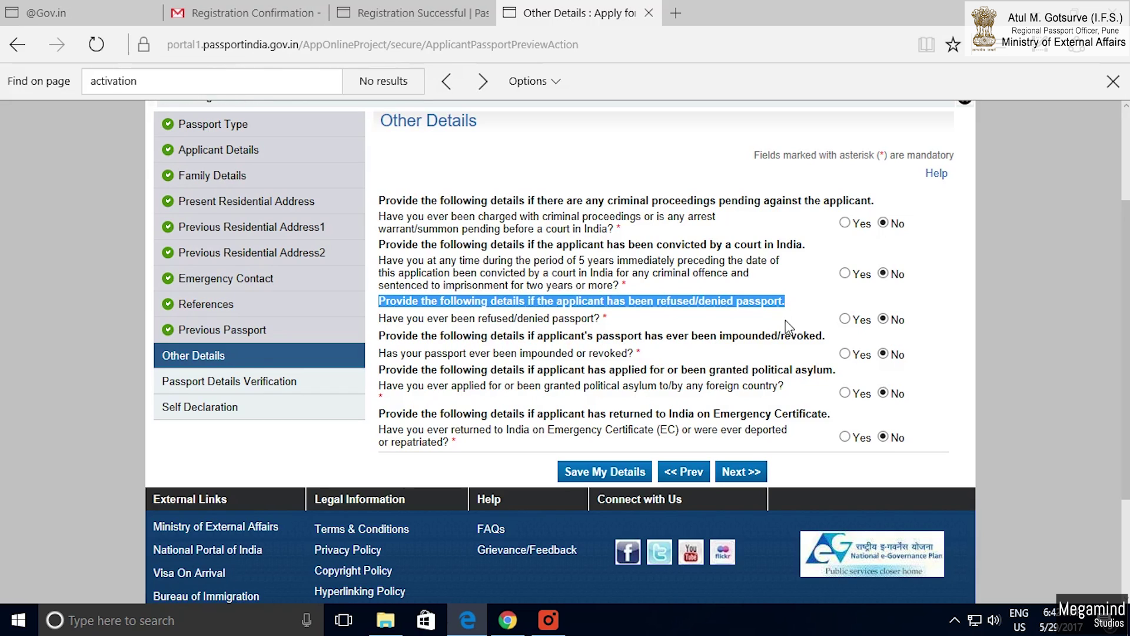
scroll(756, 326, down, 1)
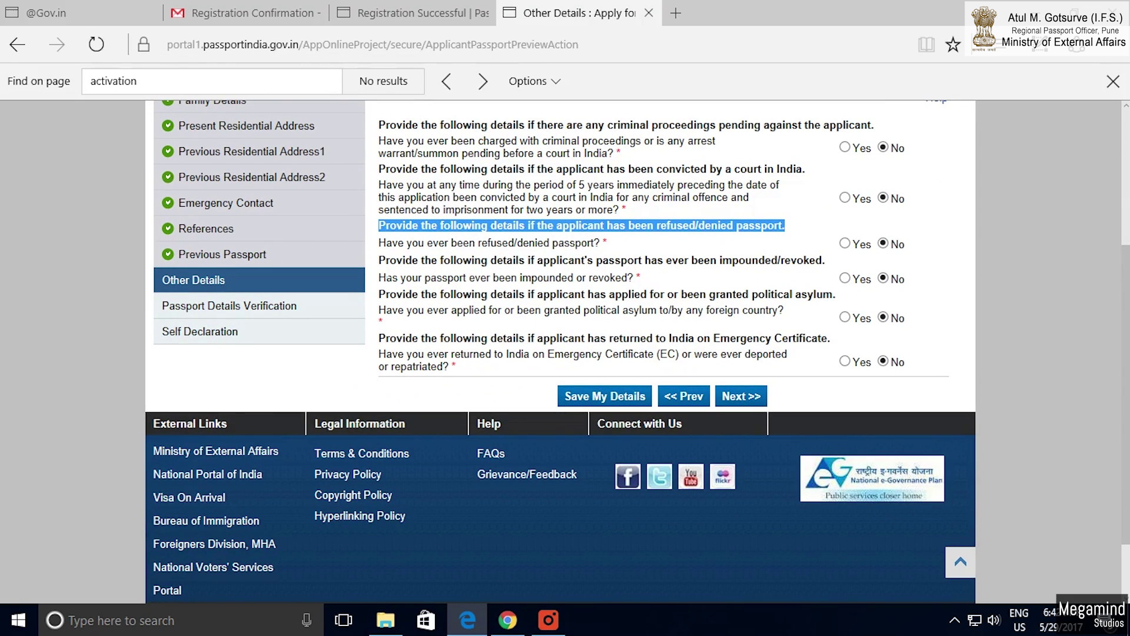
click(380, 271)
drag(379, 260, 823, 261)
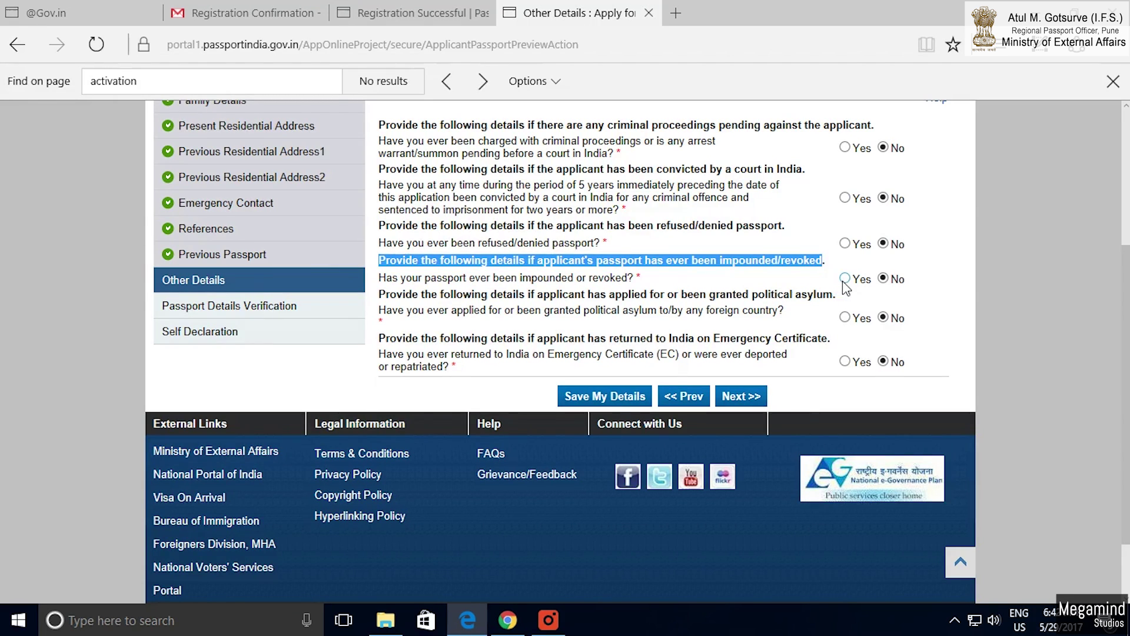
drag(379, 294, 832, 294)
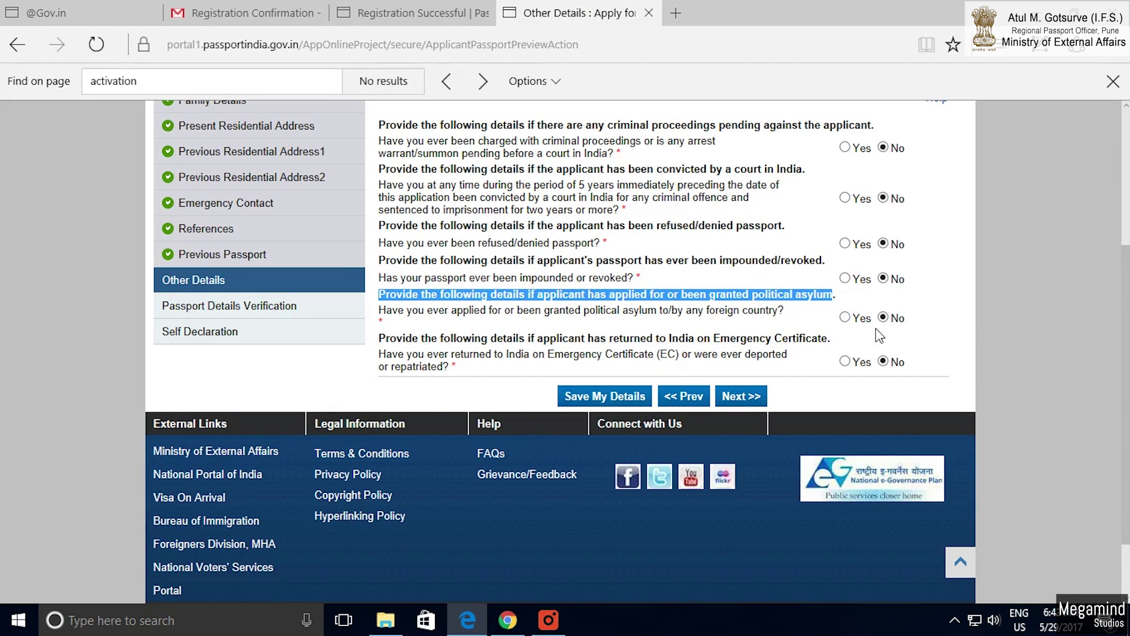
Check the Emergency Certificate detail fields, answer No, and save the Other Details.
drag(379, 346, 814, 352)
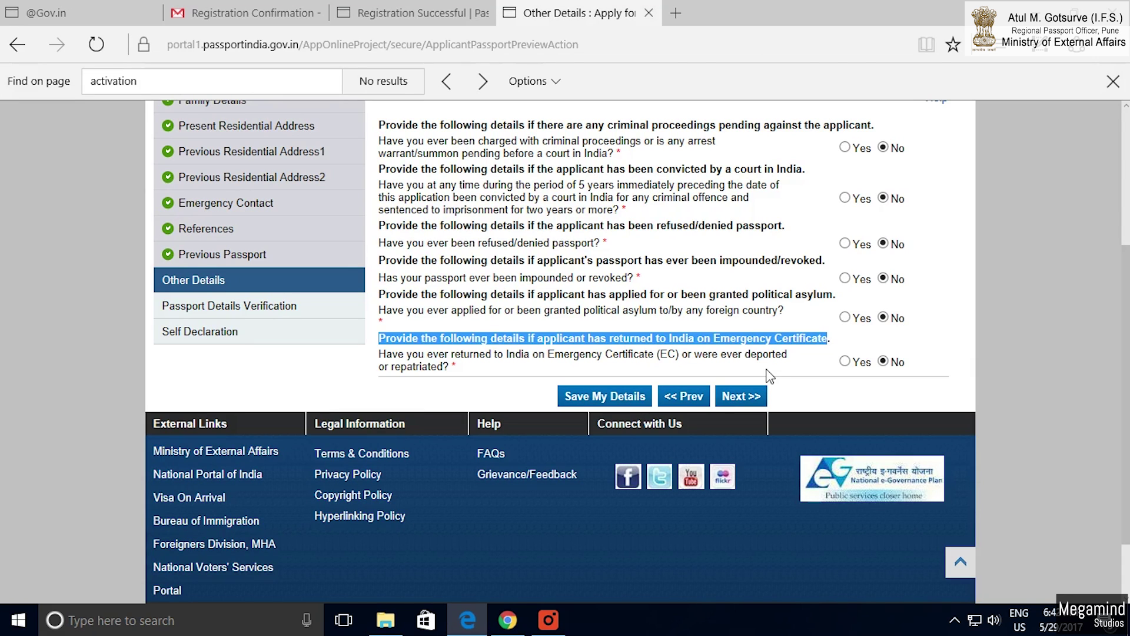
click(845, 361)
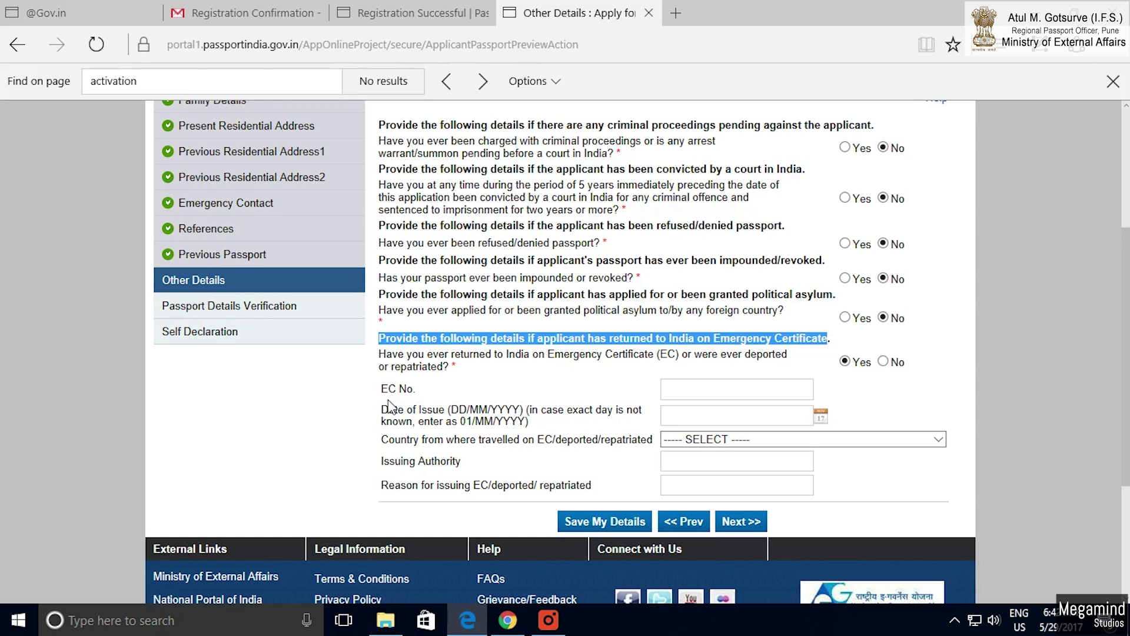
drag(362, 393, 412, 401)
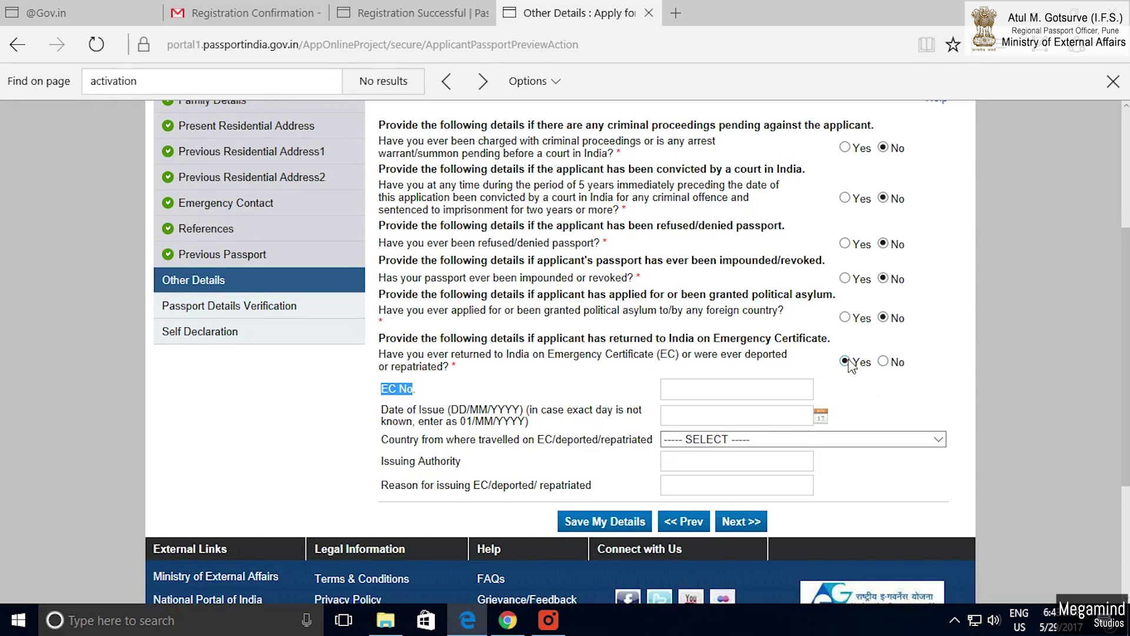
click(883, 361)
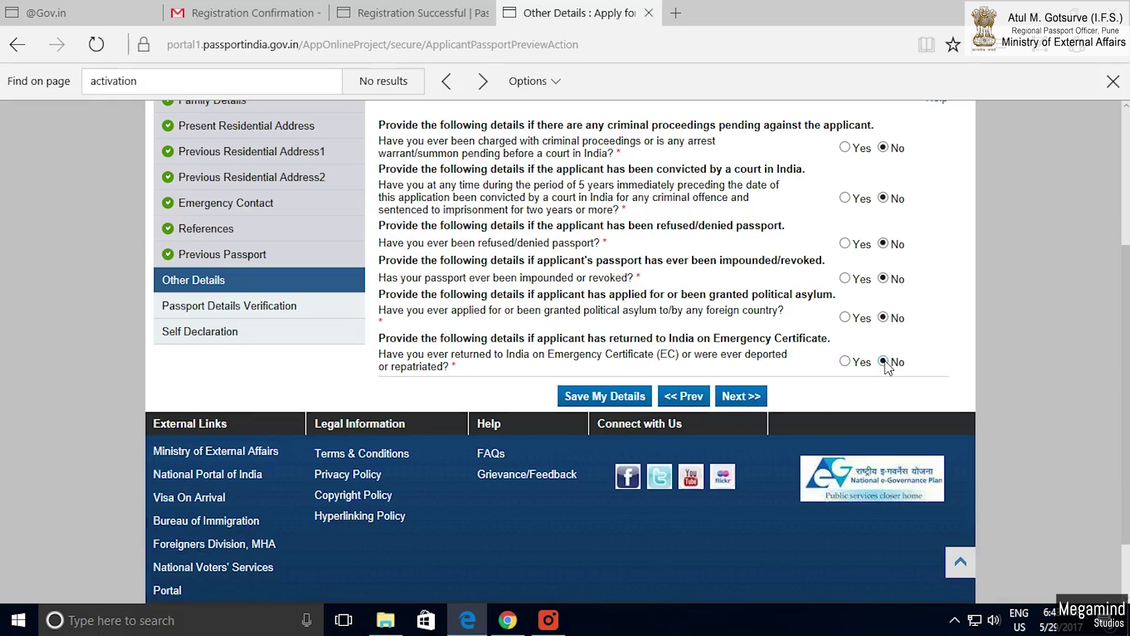
click(618, 403)
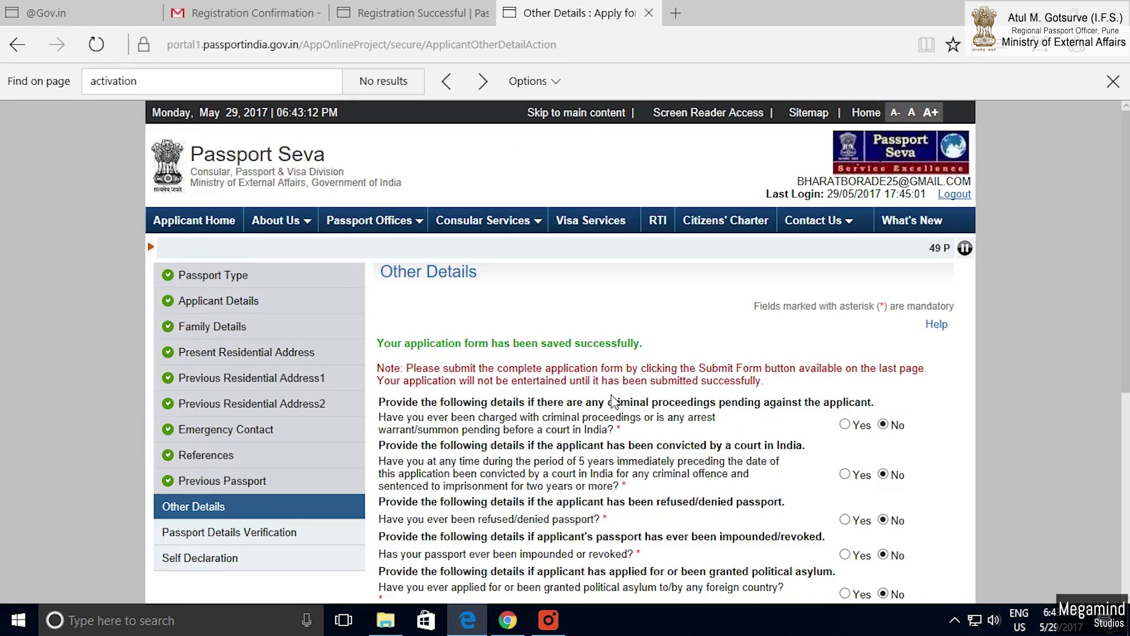
Continue from Other Details to the Passport Details Verification page.
scroll(534, 448, down, 10)
click(743, 373)
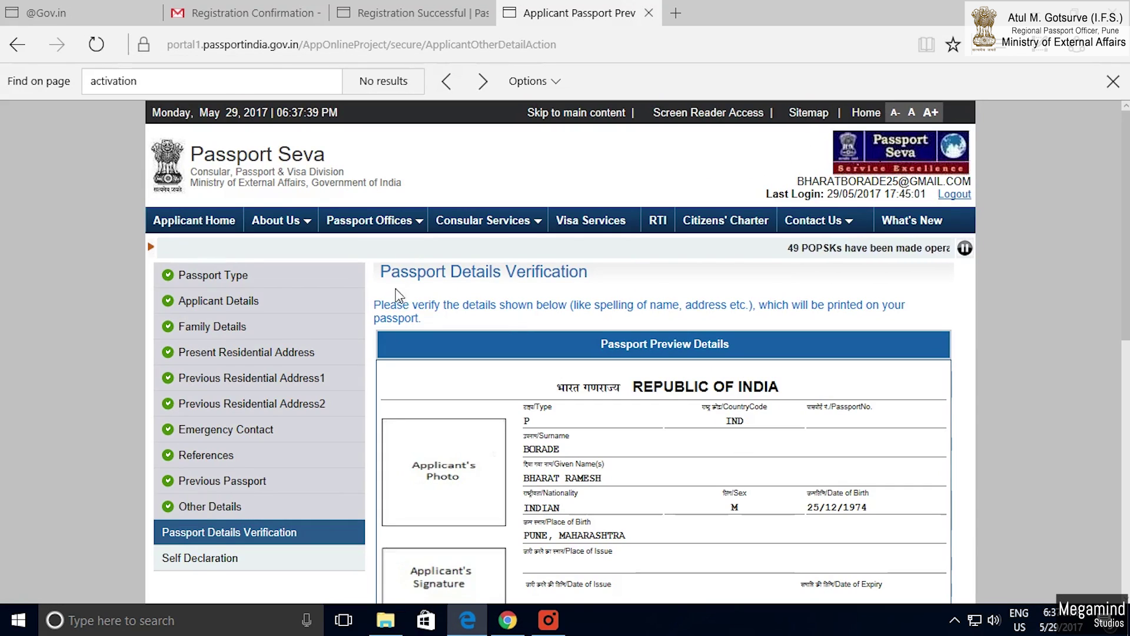
drag(379, 274, 559, 286)
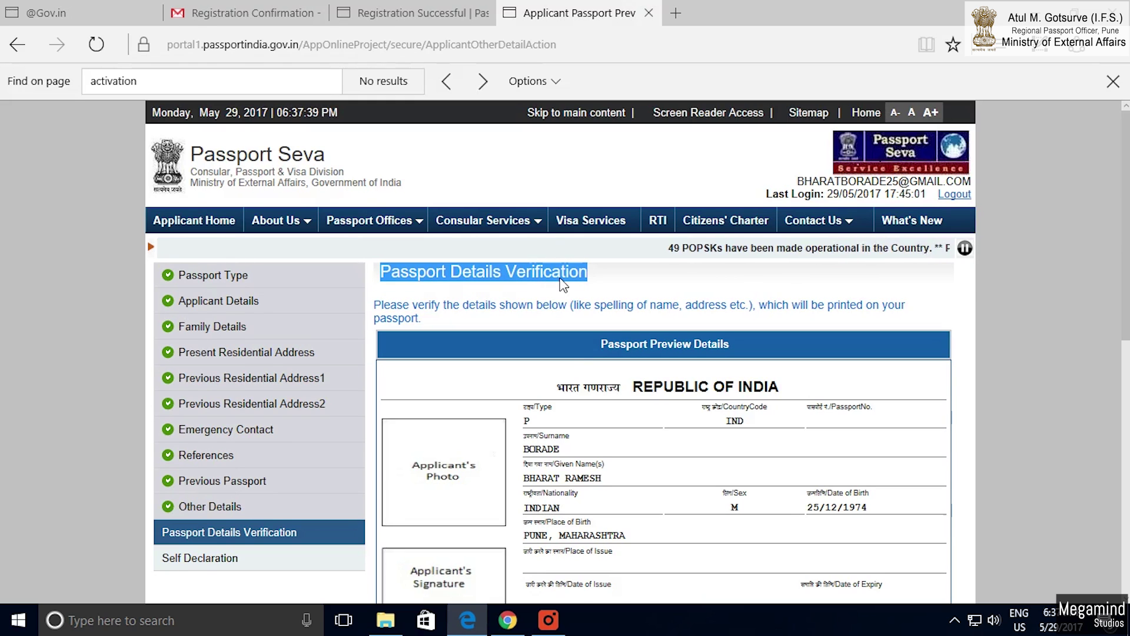
scroll(566, 390, down, 1)
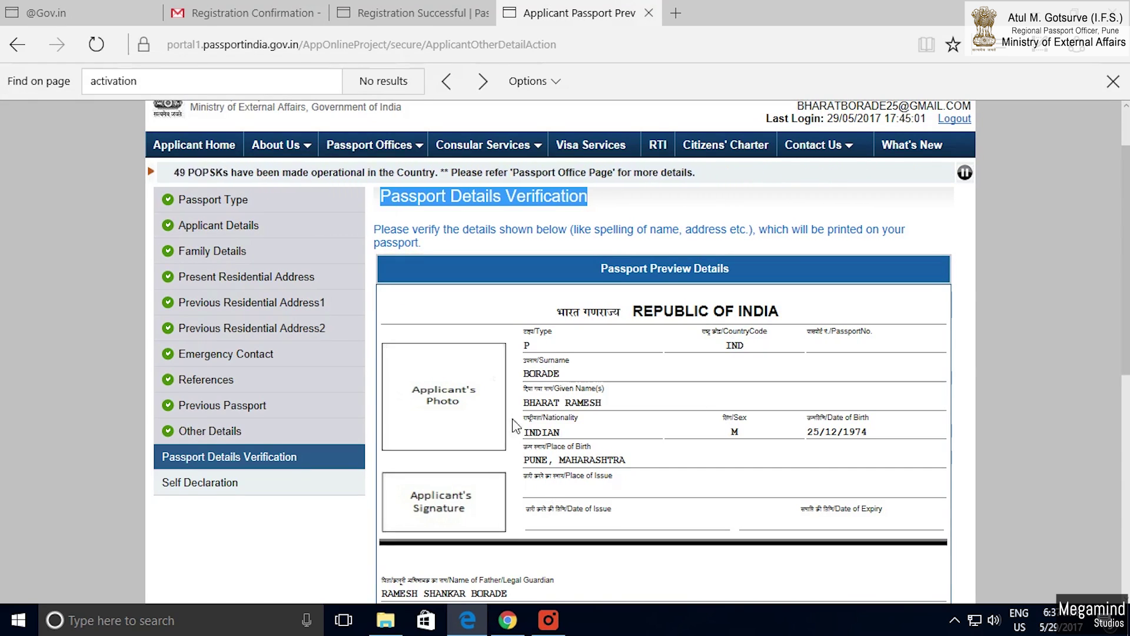
drag(521, 328, 540, 412)
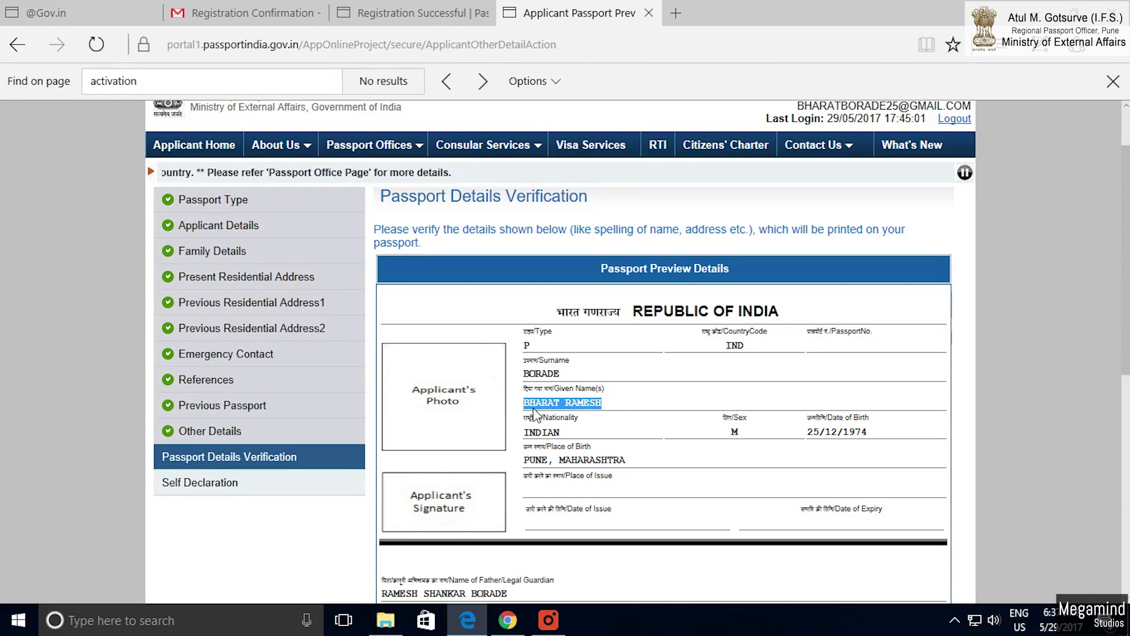
drag(741, 432, 726, 437)
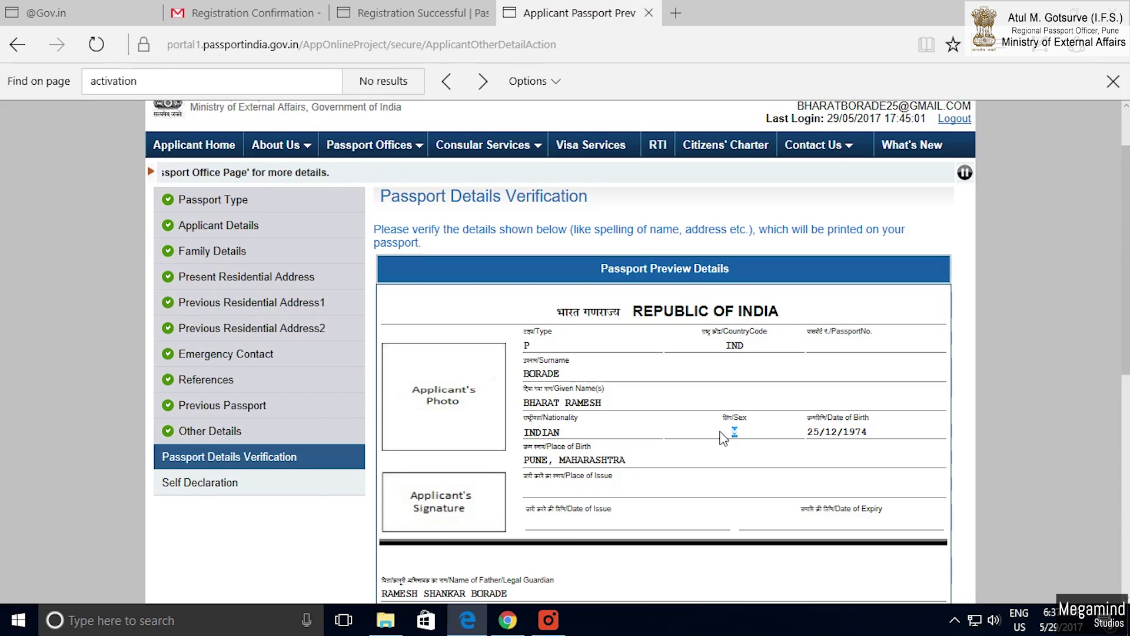
drag(870, 433, 799, 445)
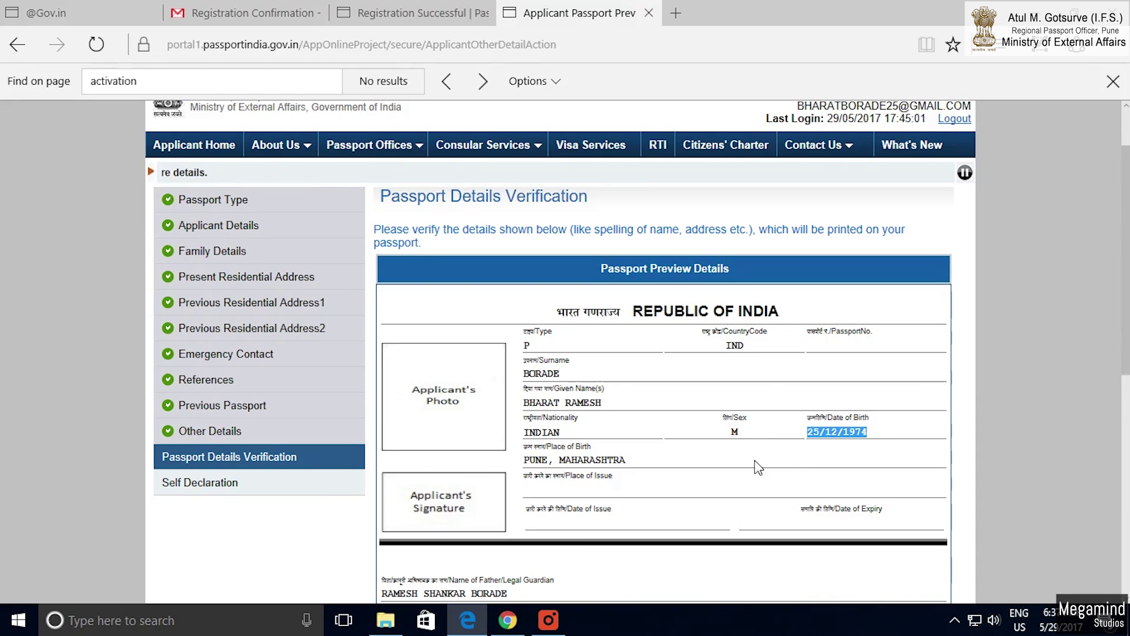
scroll(757, 464, down, 3)
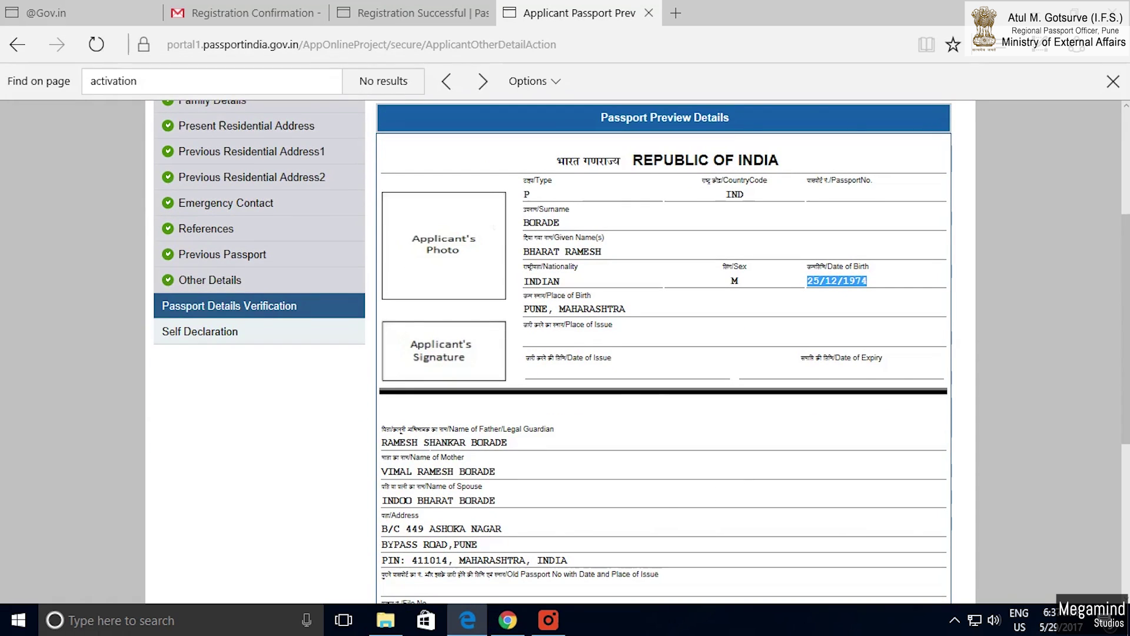
drag(382, 442, 526, 541)
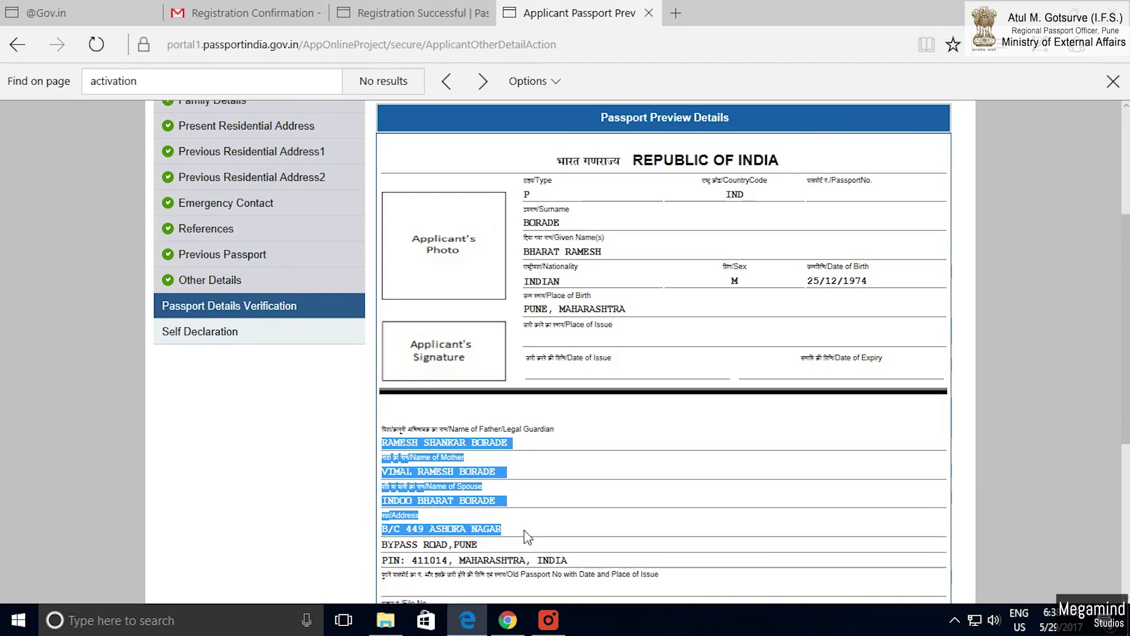
scroll(523, 535, down, 2)
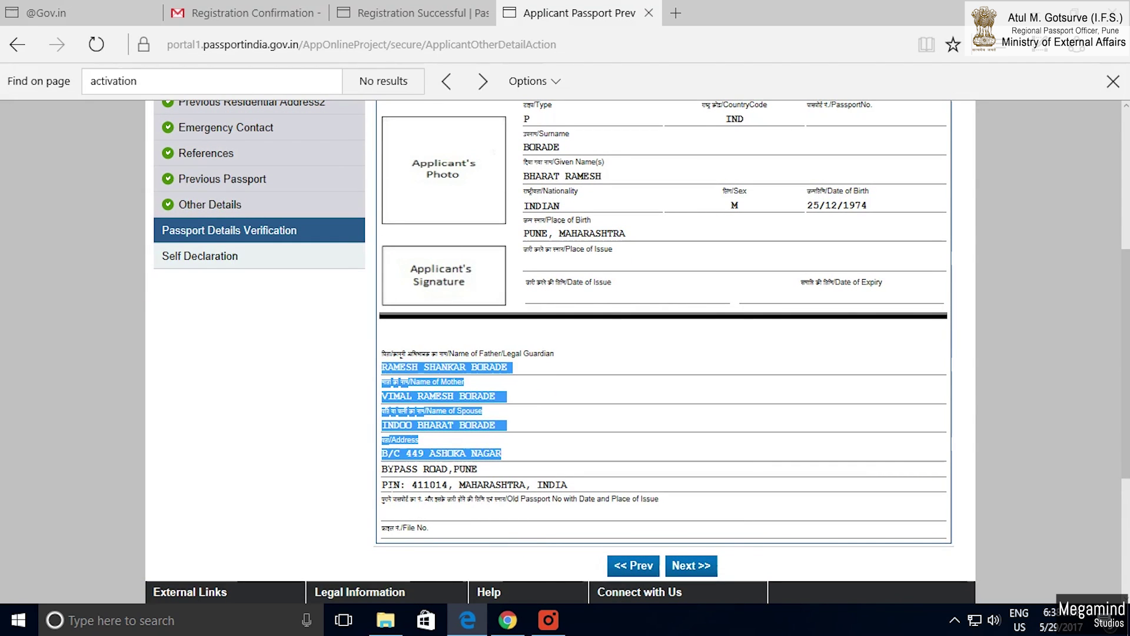
scroll(608, 454, up, 2)
scroll(612, 454, down, 2)
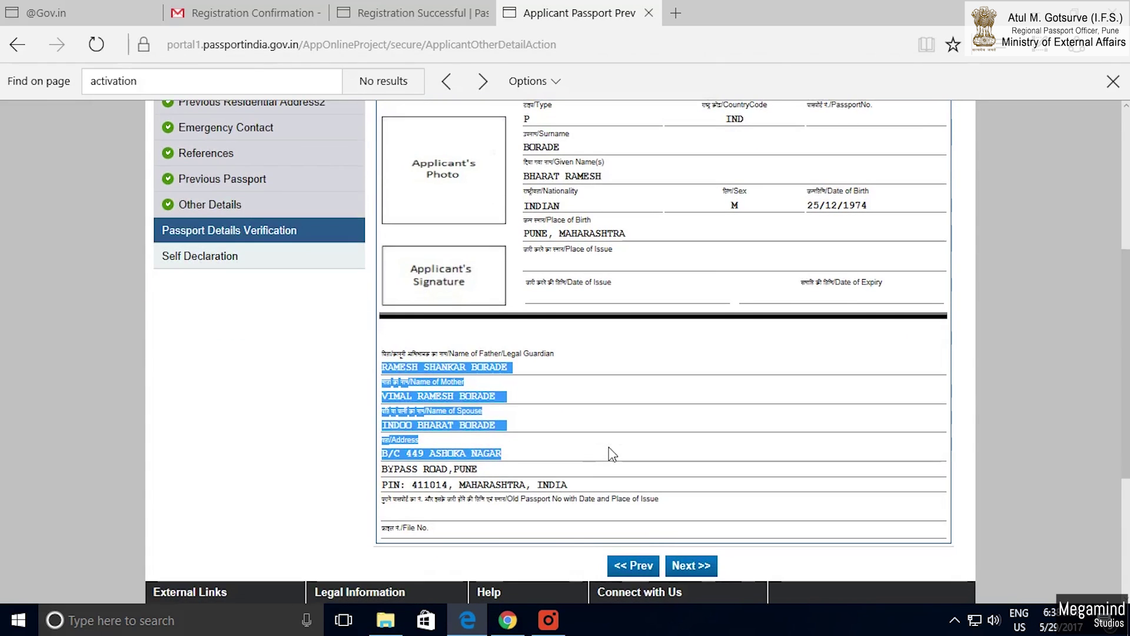
Continue to the Self Declaration page and read the declaration text.
click(689, 565)
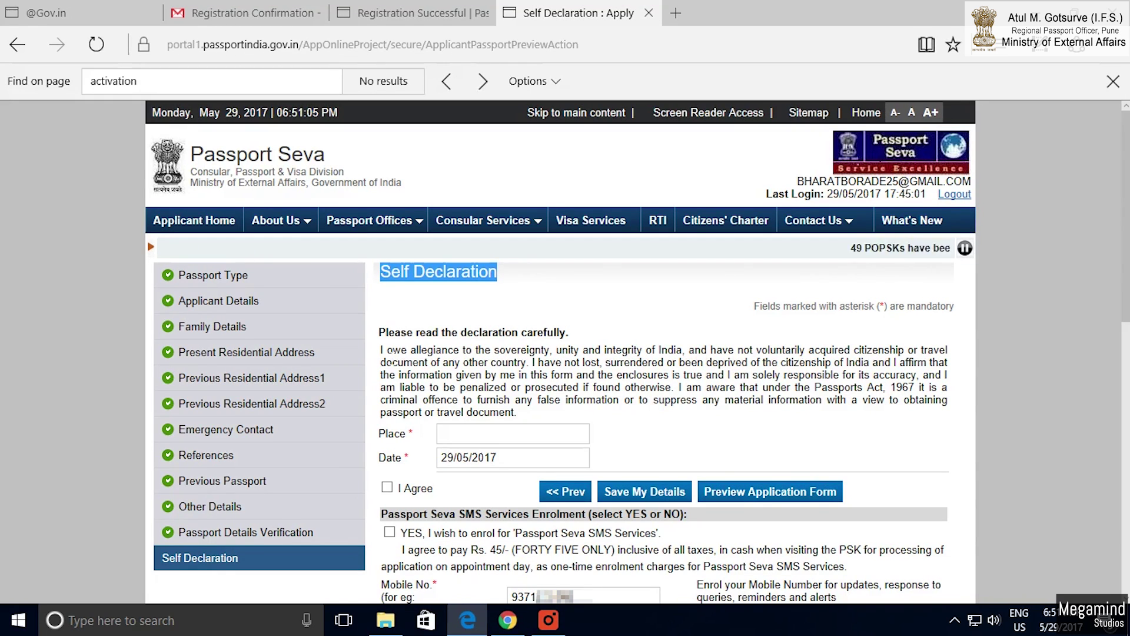
drag(381, 353, 552, 355)
click(697, 346)
drag(381, 349, 960, 423)
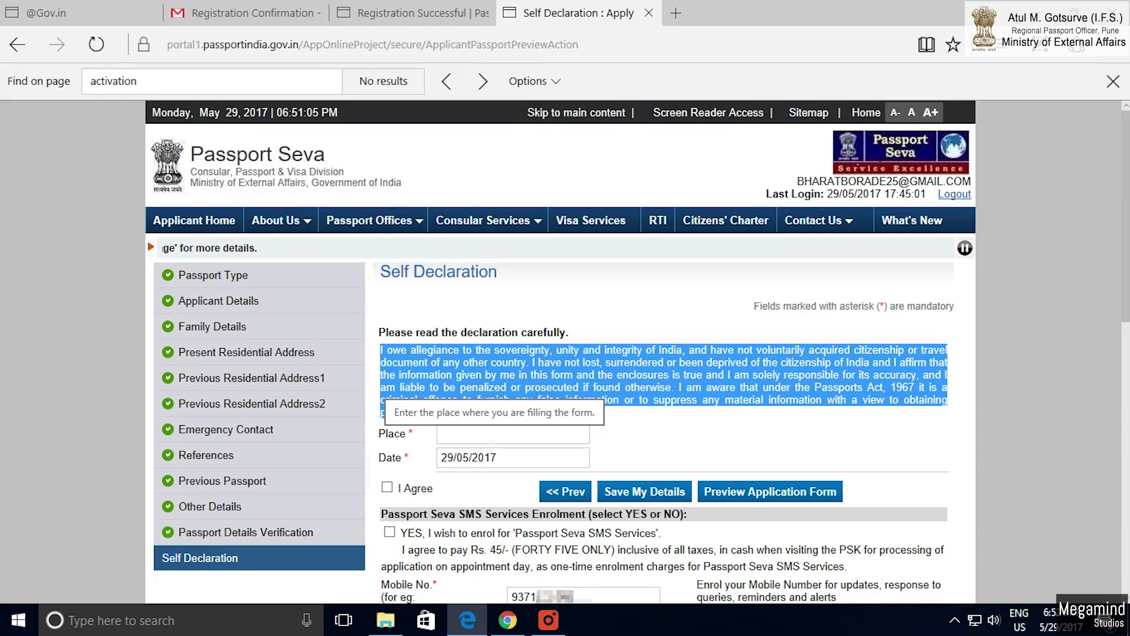
Enter Place PUNE, agree to the declaration, and save the self declaration details.
click(491, 438)
text(PUNE)
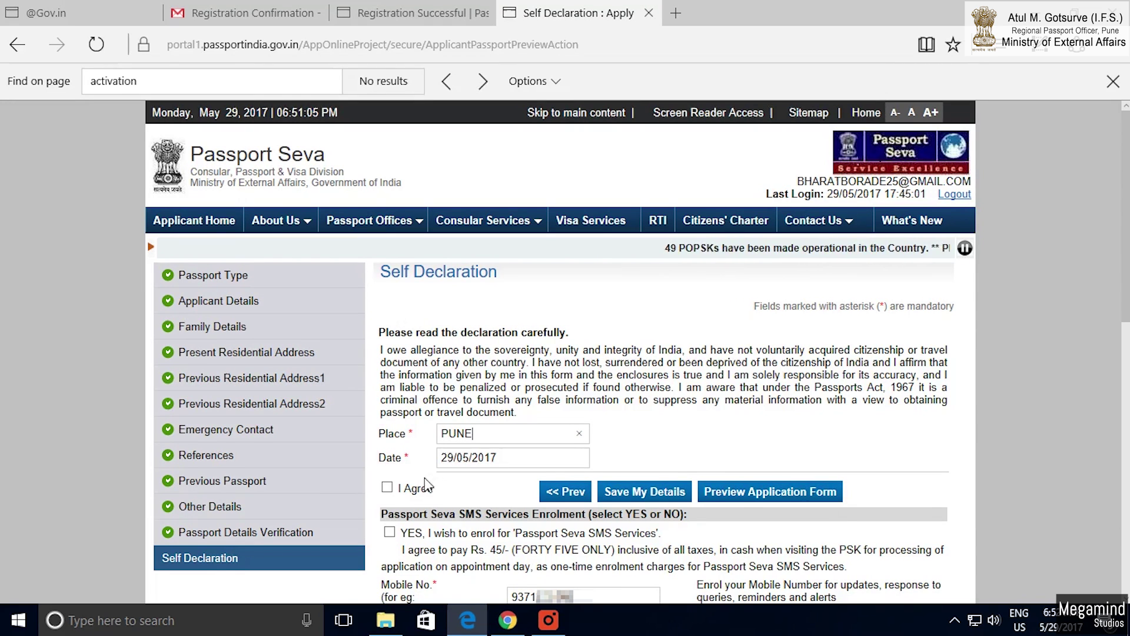
scroll(460, 492, down, 1)
click(387, 412)
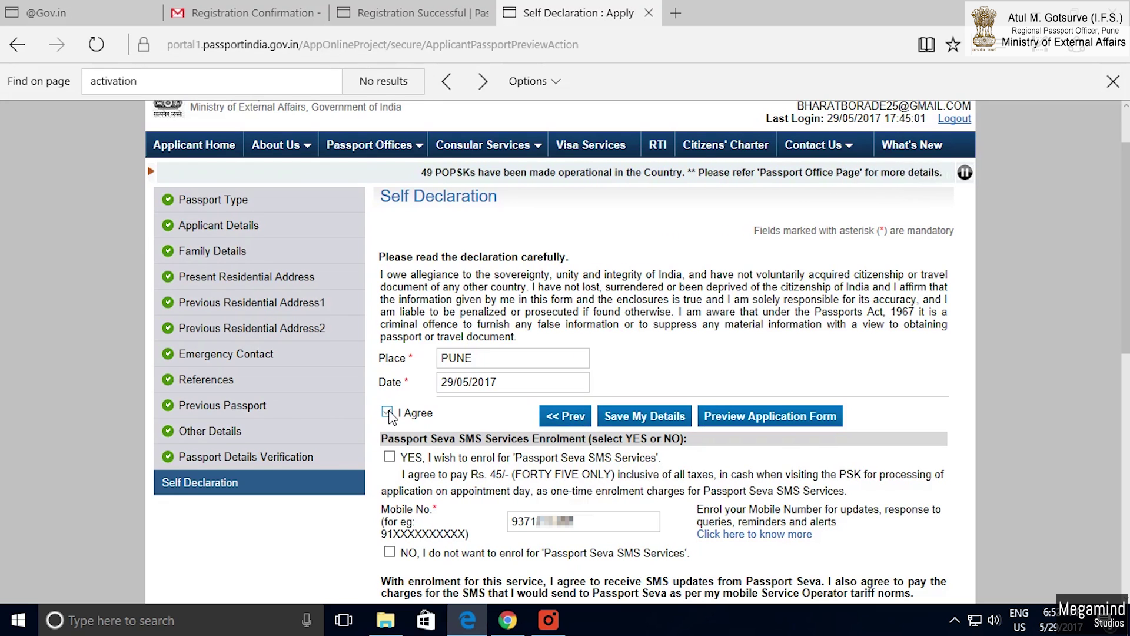
scroll(389, 415, down, 1)
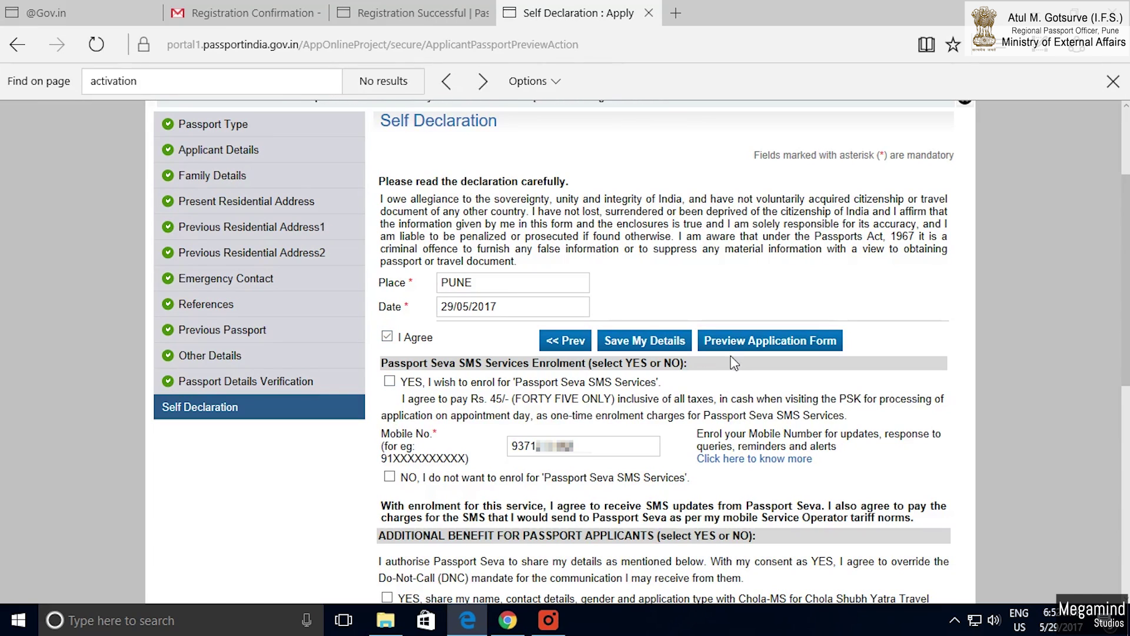
click(634, 342)
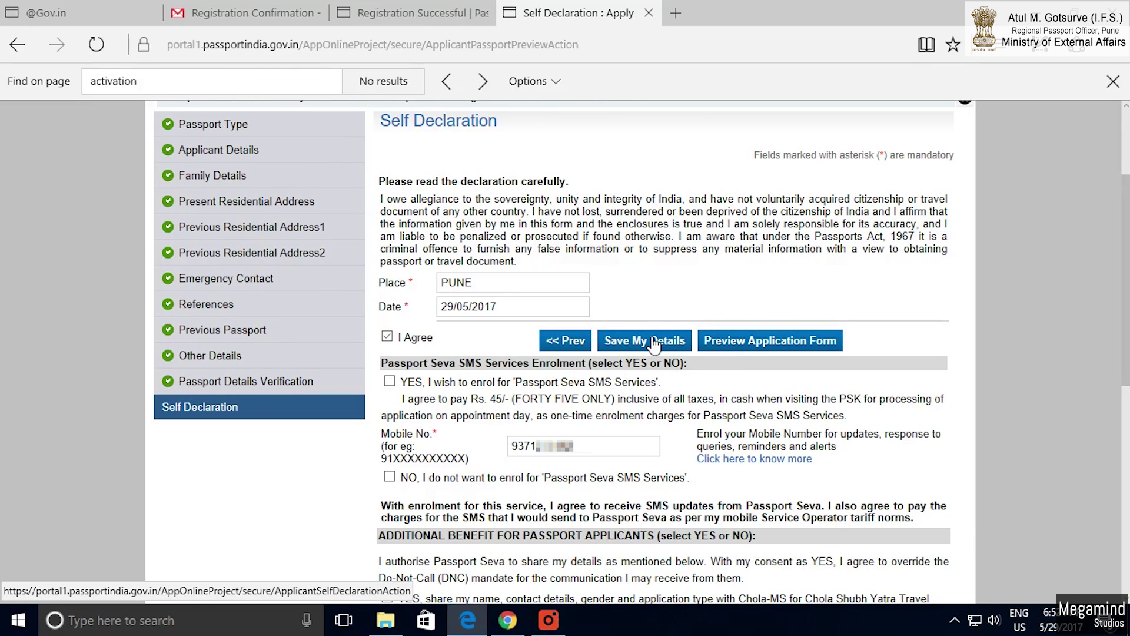
scroll(553, 435, down, 4)
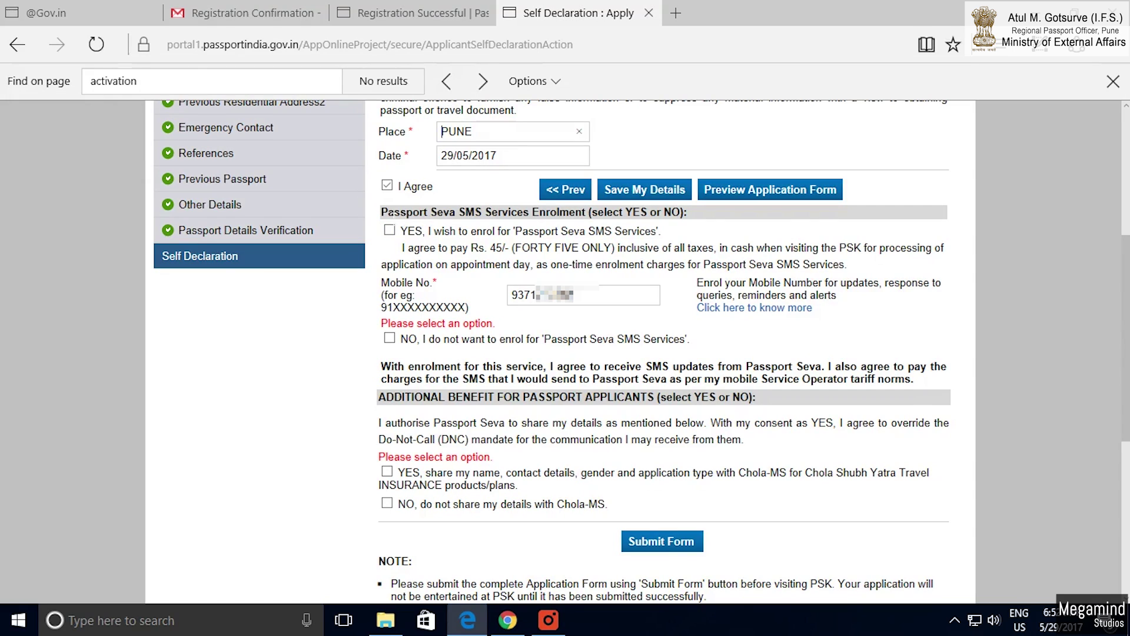
Opt in to the Passport Seva SMS enrolment services.
drag(382, 214, 681, 213)
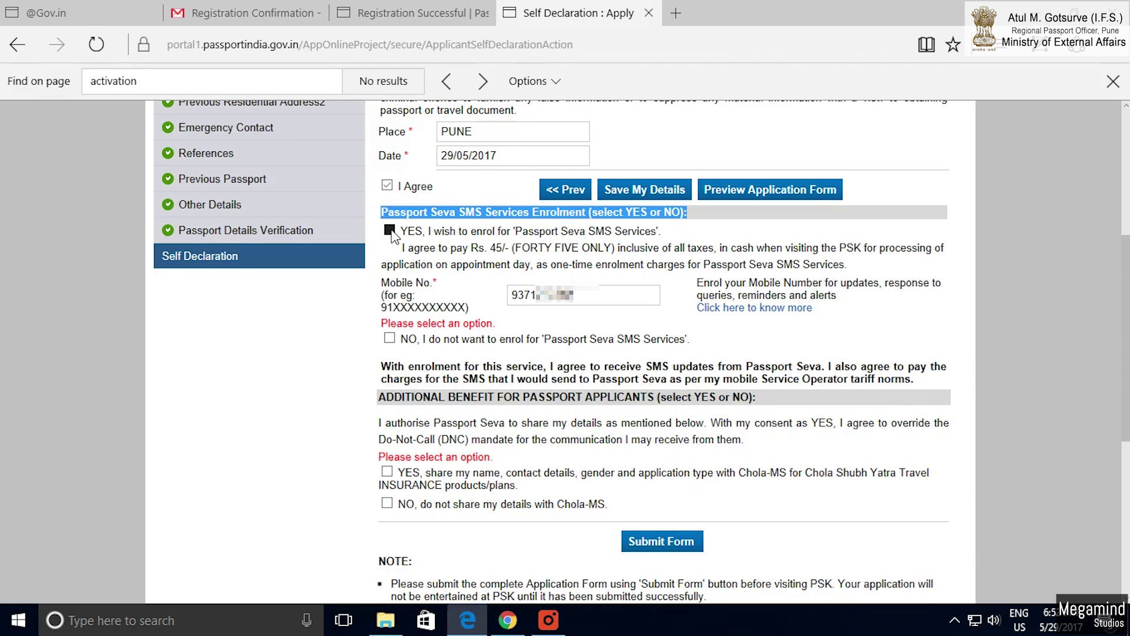
click(390, 231)
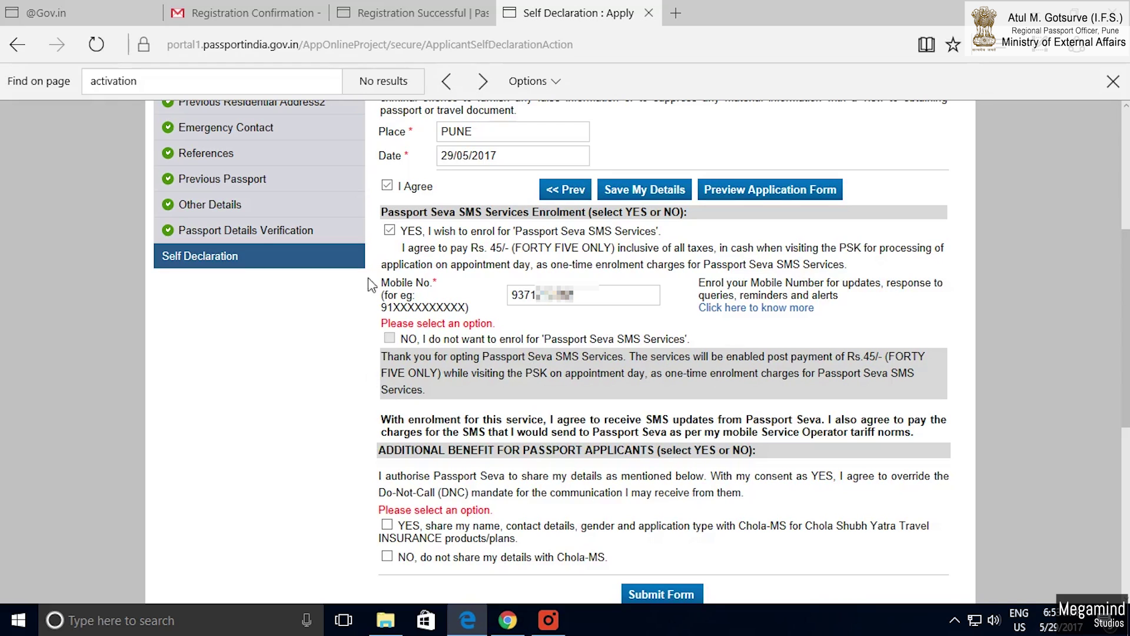
scroll(445, 340, down, 1)
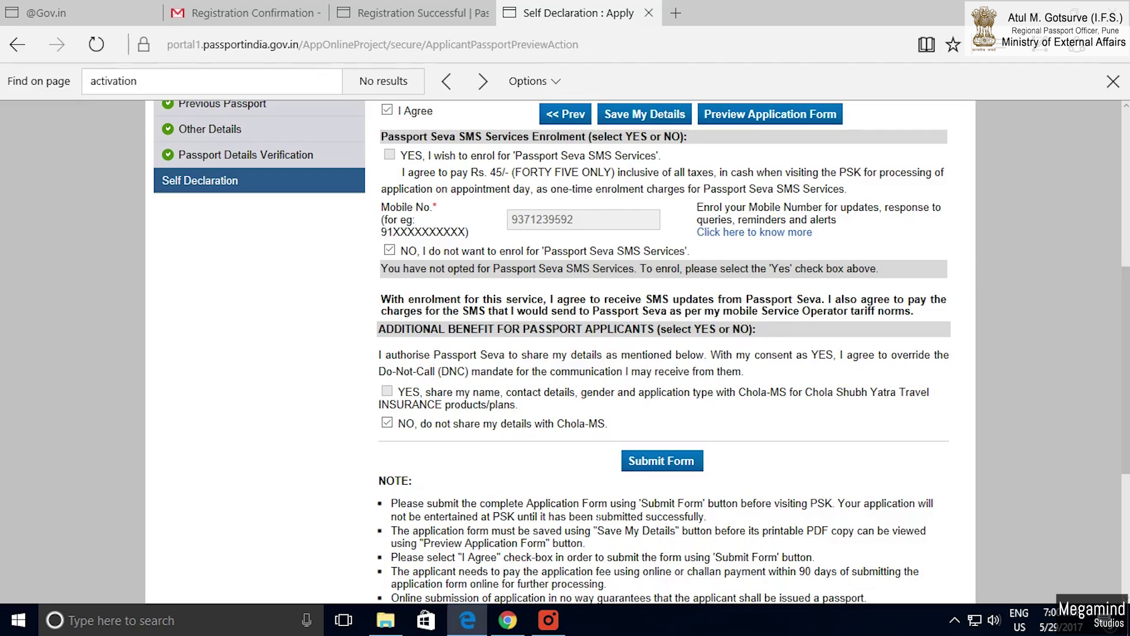
scroll(566, 353, up, 7)
From Applicant Home, select the saved application and retrieve the partially saved form.
click(204, 220)
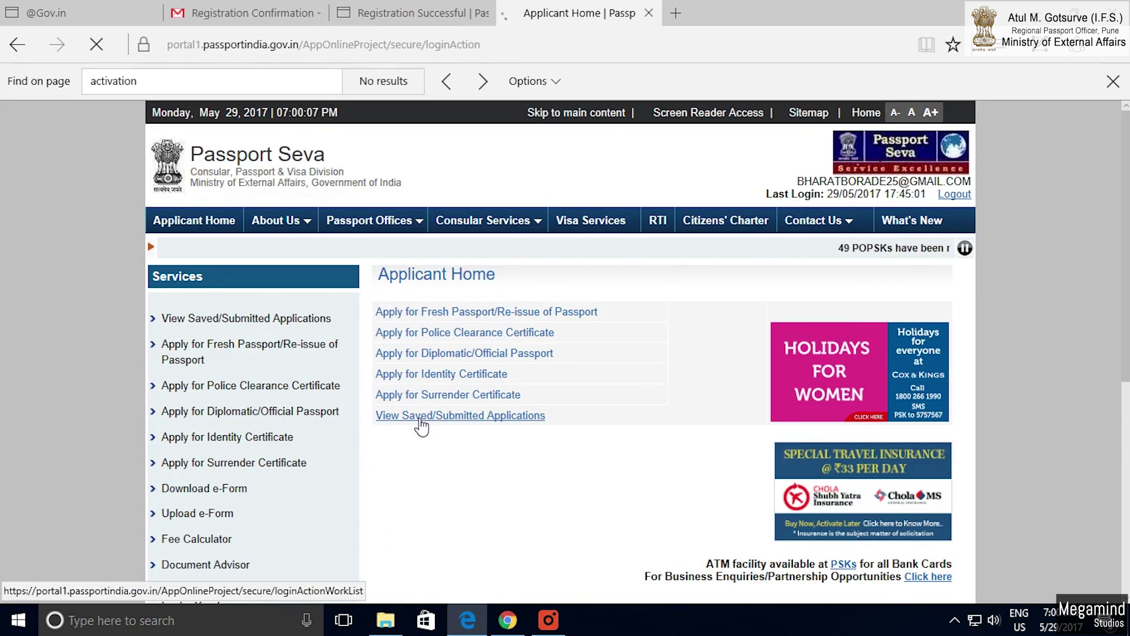
click(420, 417)
click(399, 357)
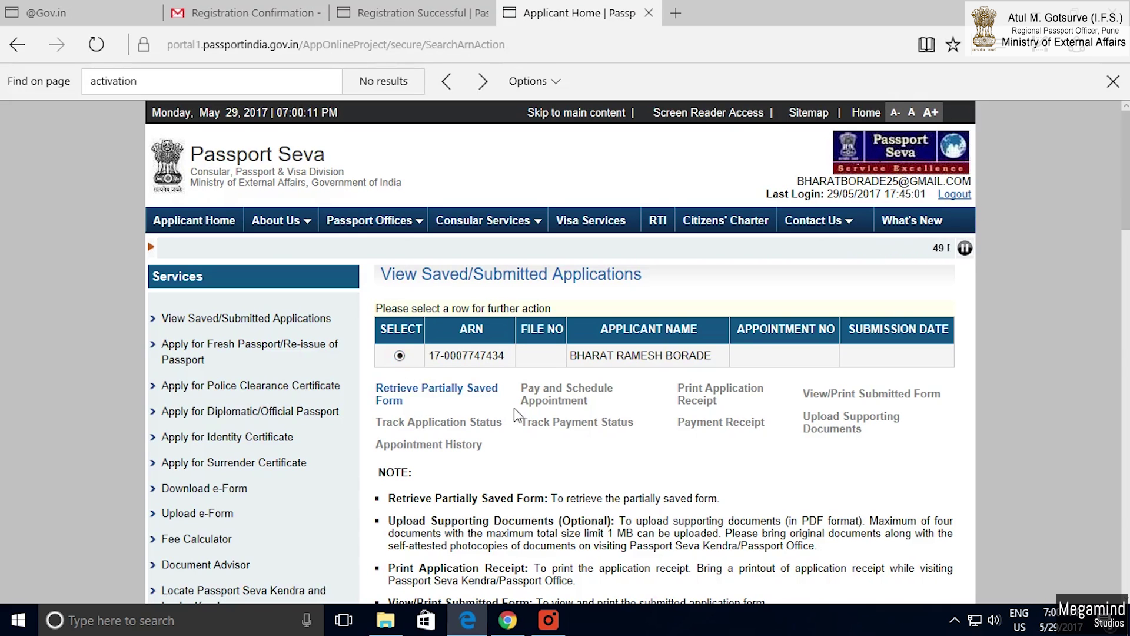
click(420, 390)
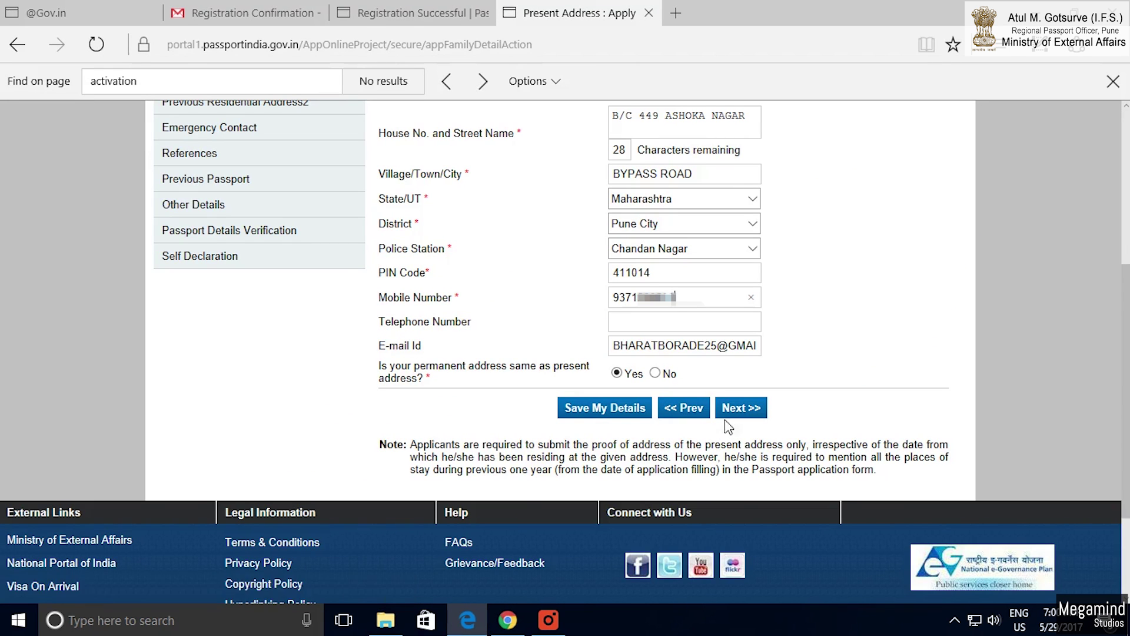
Step through present address, emergency contact, references, previous passport, other details and verification to Self Declaration.
click(741, 418)
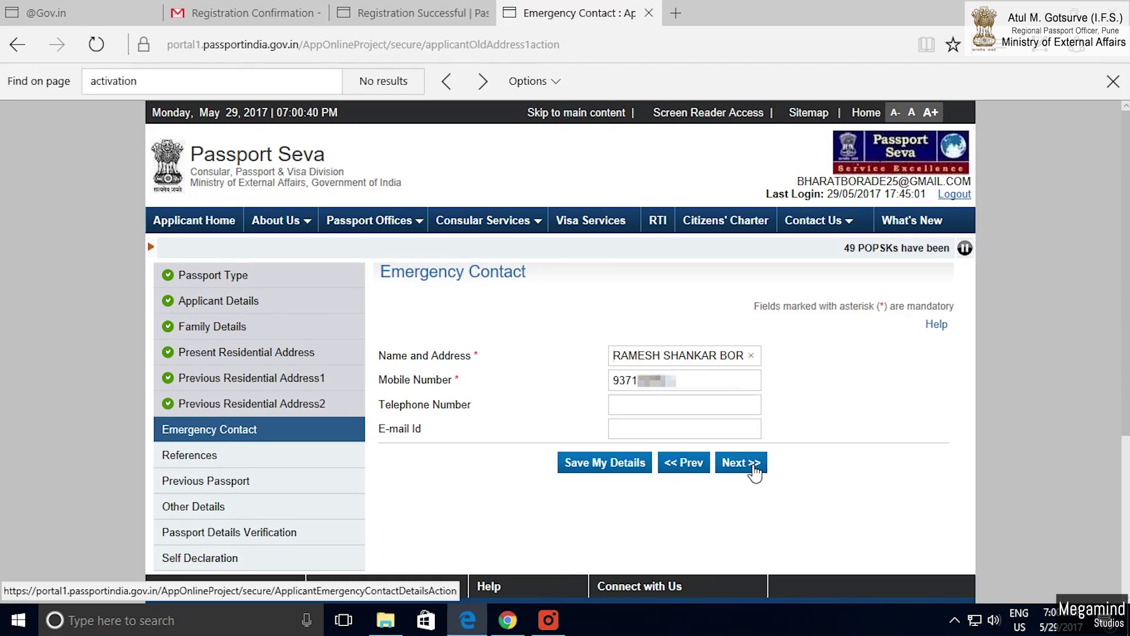
click(752, 468)
scroll(756, 468, down, 1)
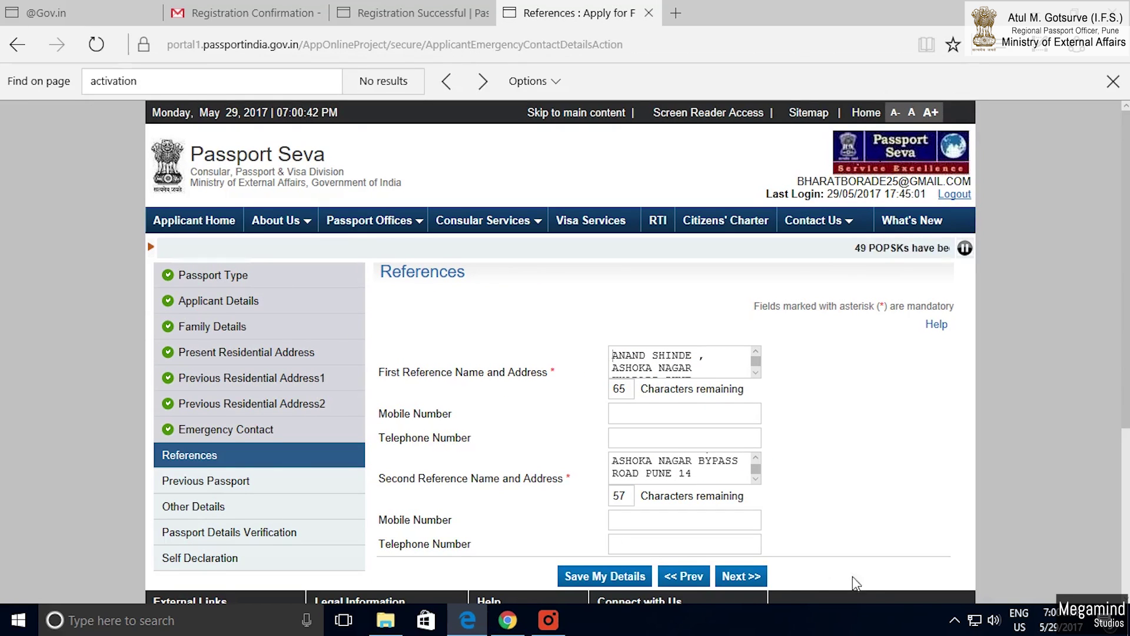
click(742, 577)
click(739, 448)
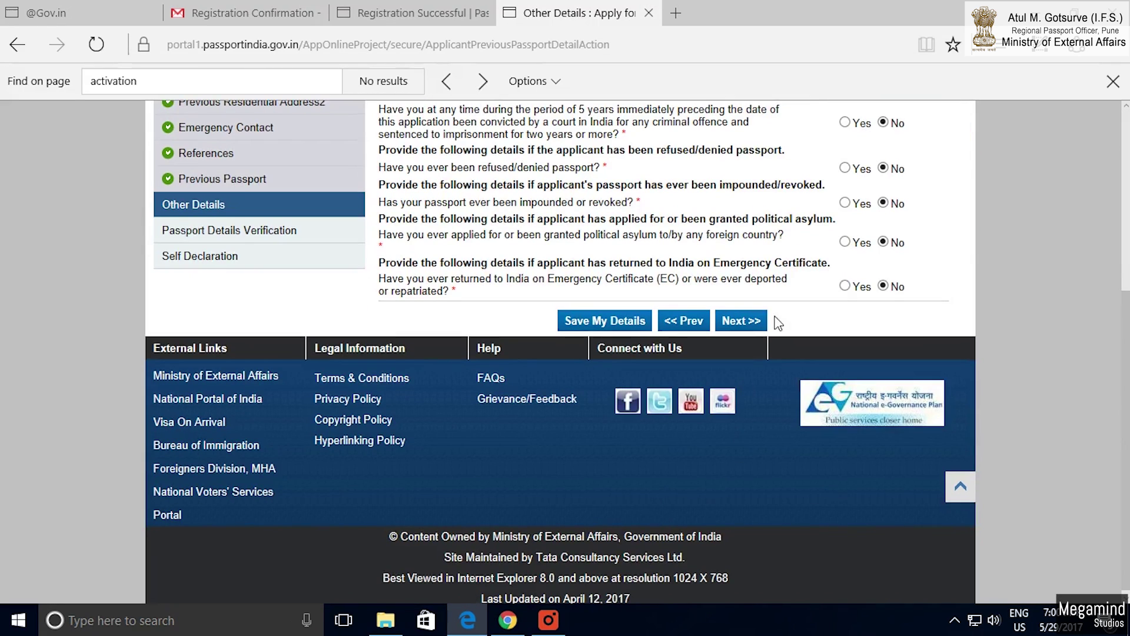
scroll(586, 442, down, 10)
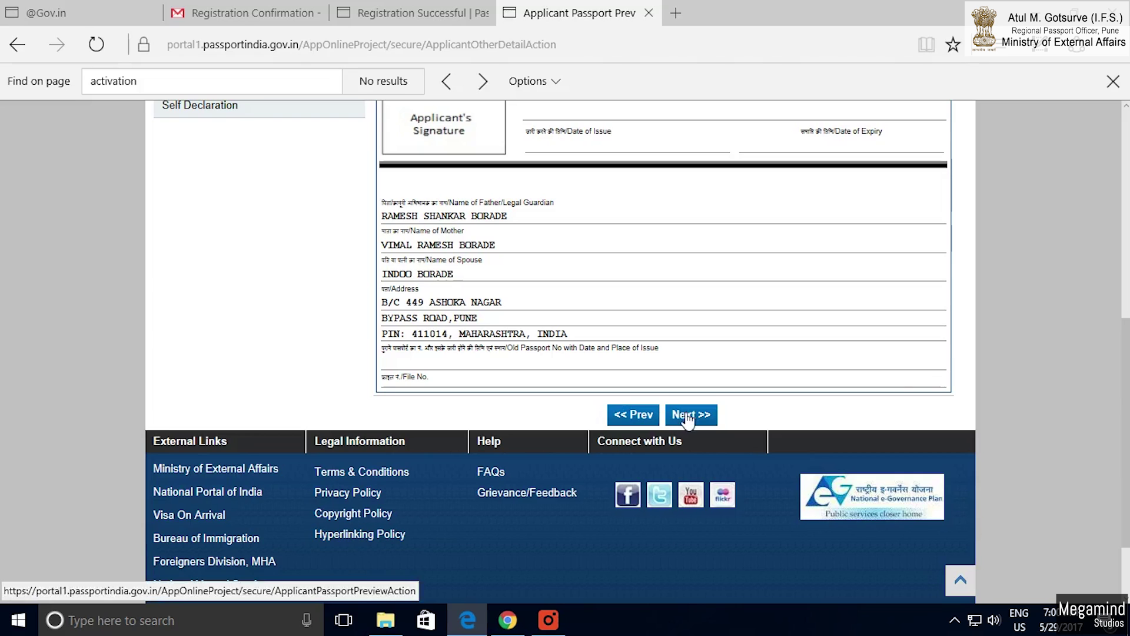
click(688, 415)
scroll(737, 498, down, 10)
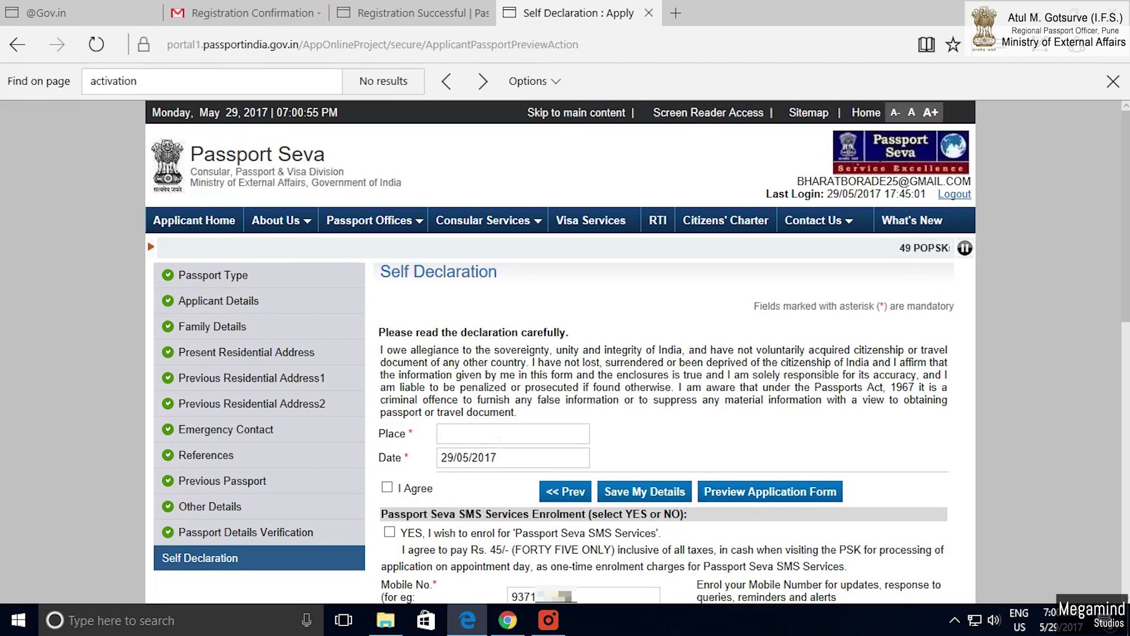
Enter Place PUNE, agree to the declaration, opt in to SMS services, and submit the form.
text(PUNE)
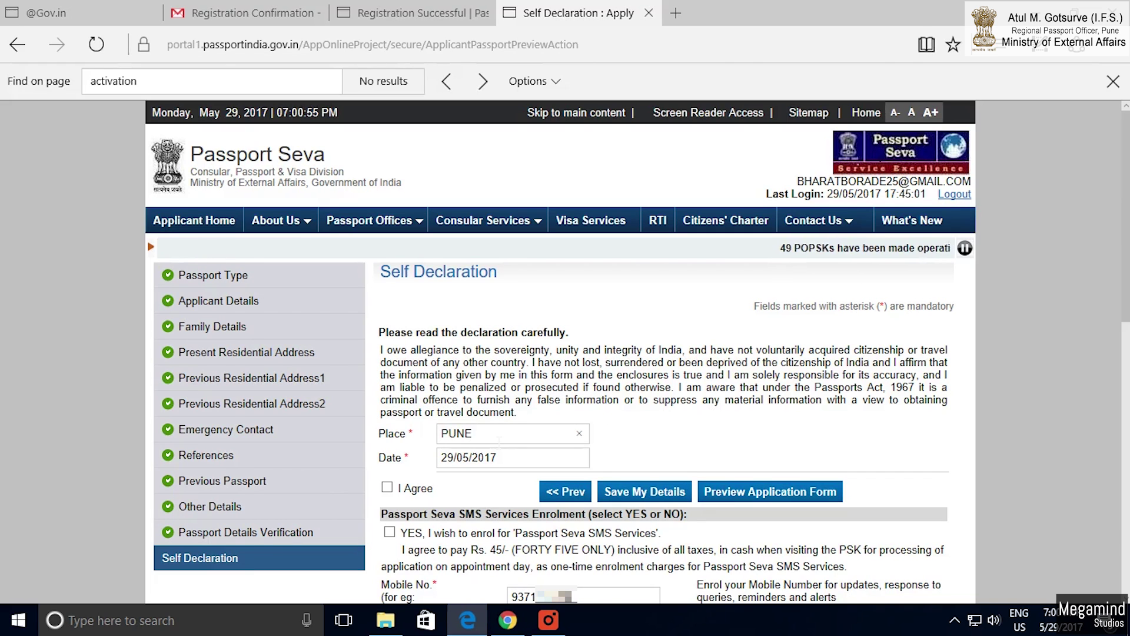
click(387, 488)
scroll(388, 485, down, 3)
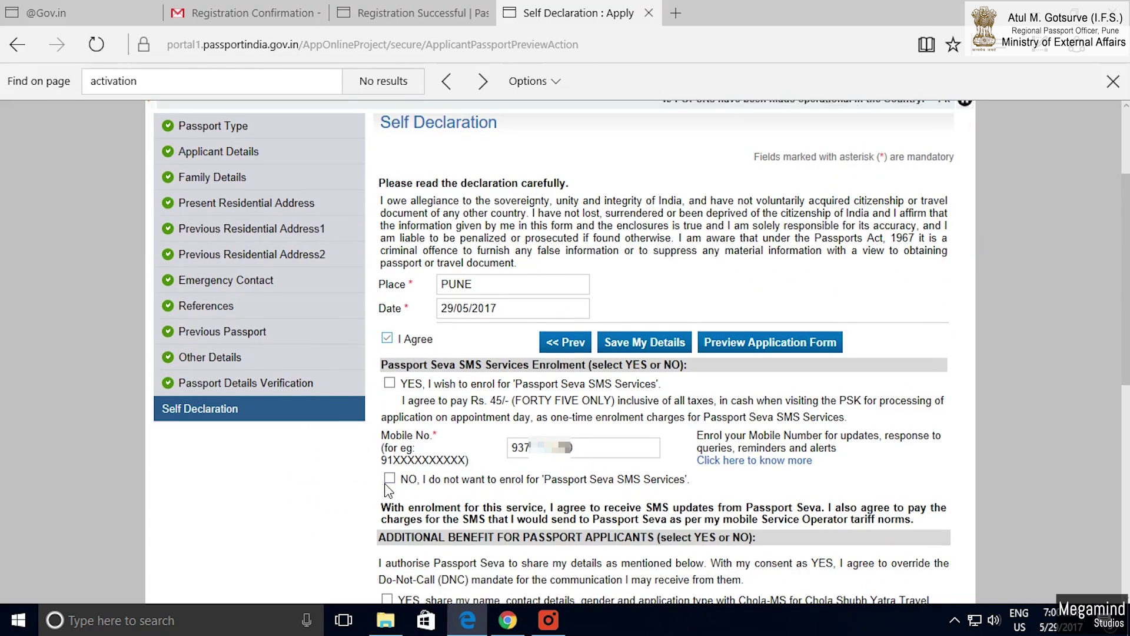
click(389, 382)
scroll(412, 565, down, 3)
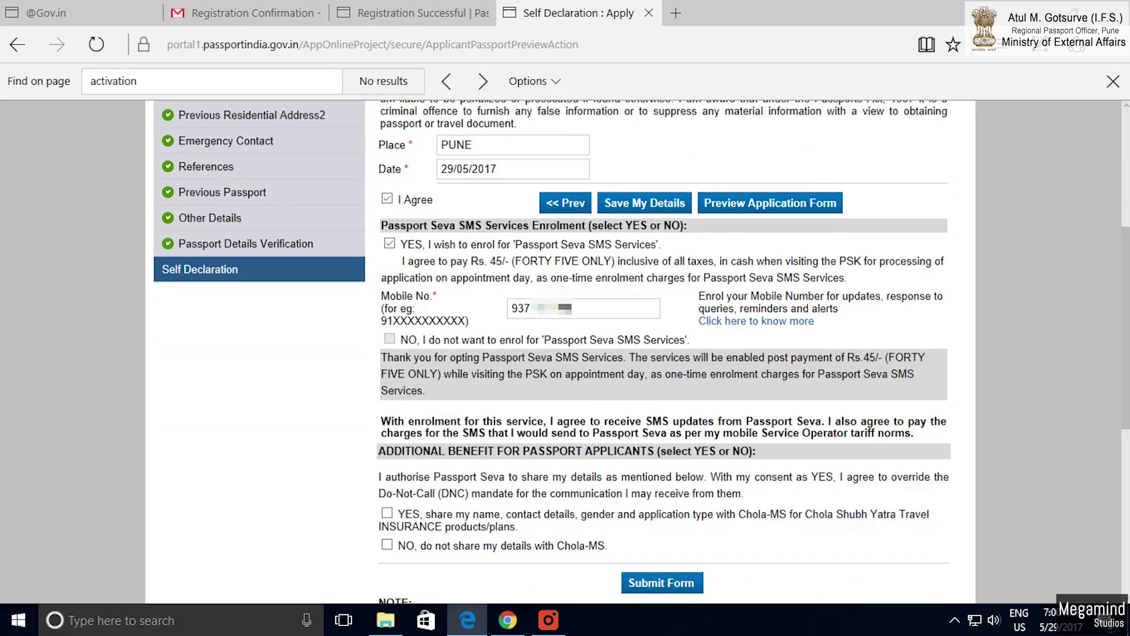
click(662, 572)
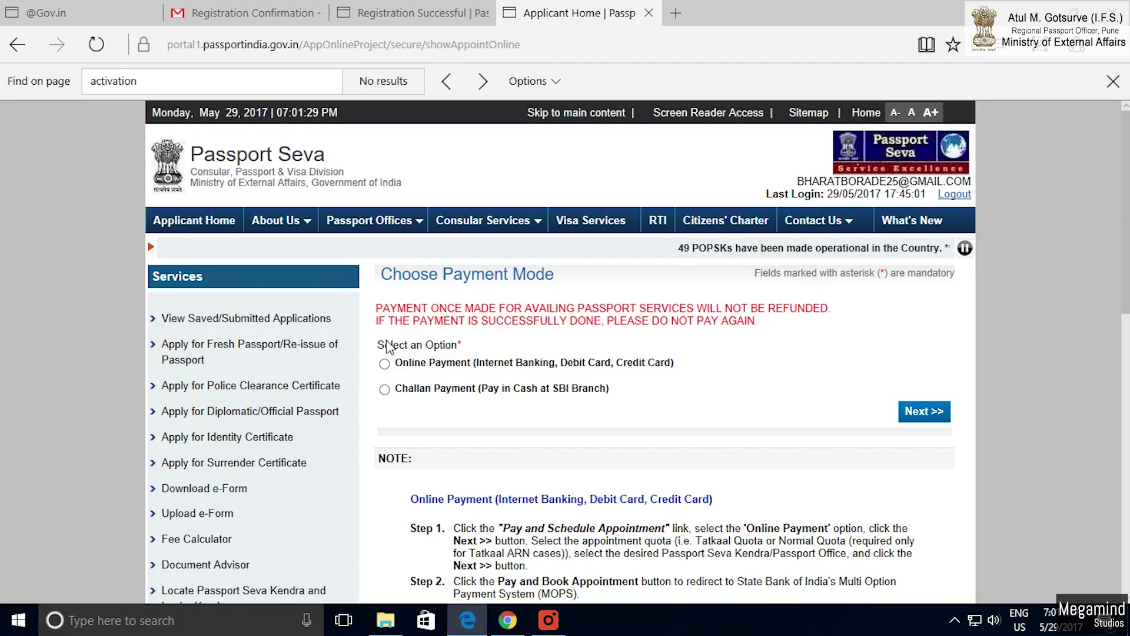
Choose online fee payment and continue to the appointment scheduling options.
click(384, 364)
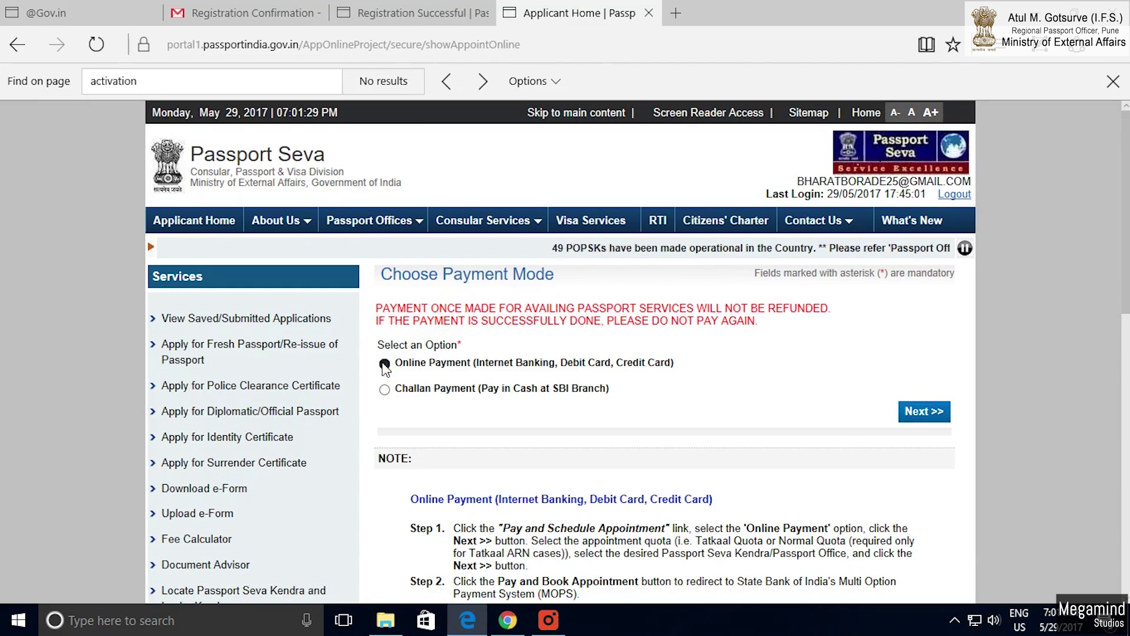
click(924, 412)
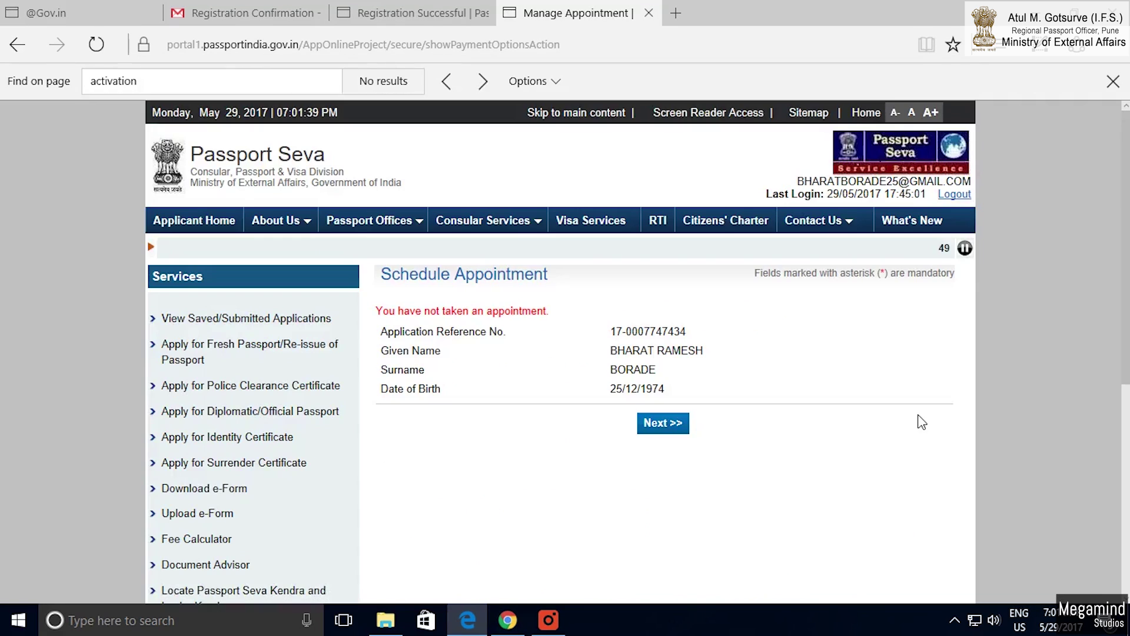
click(664, 425)
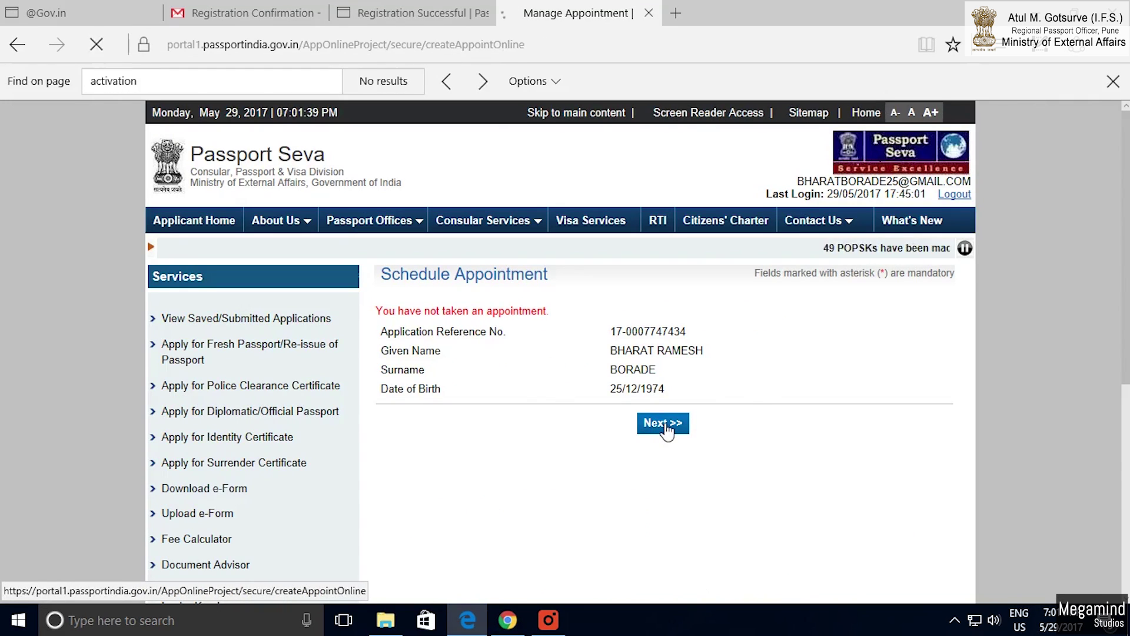
scroll(532, 505, down, 3)
Select PSK Pune as the appointment location, noting its earliest date 06/06/2017.
click(681, 360)
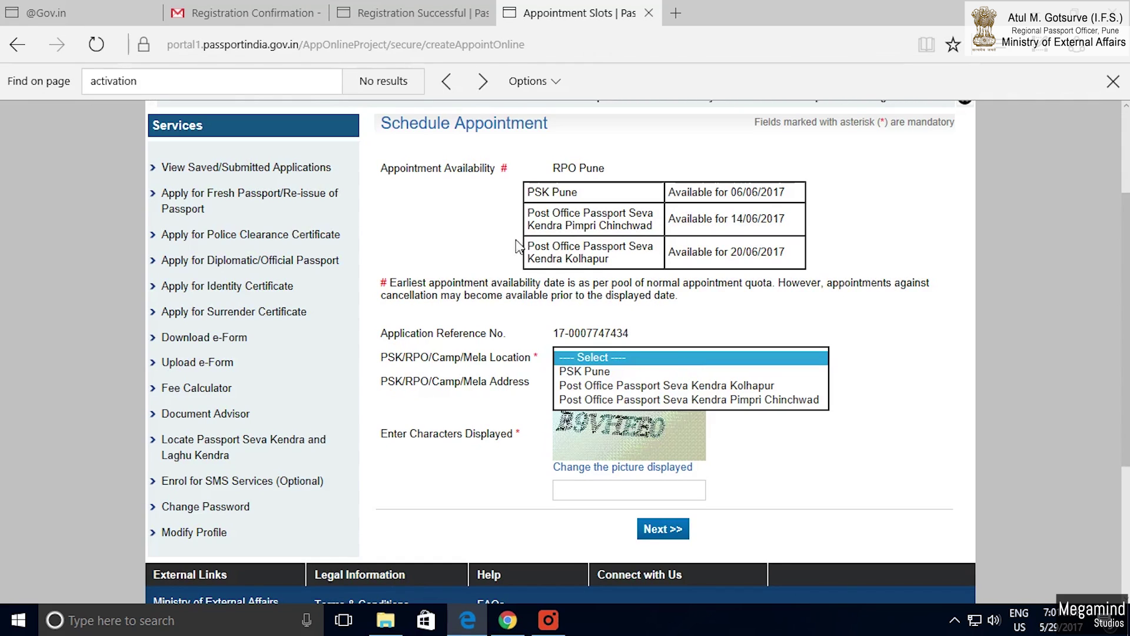
drag(578, 193, 552, 194)
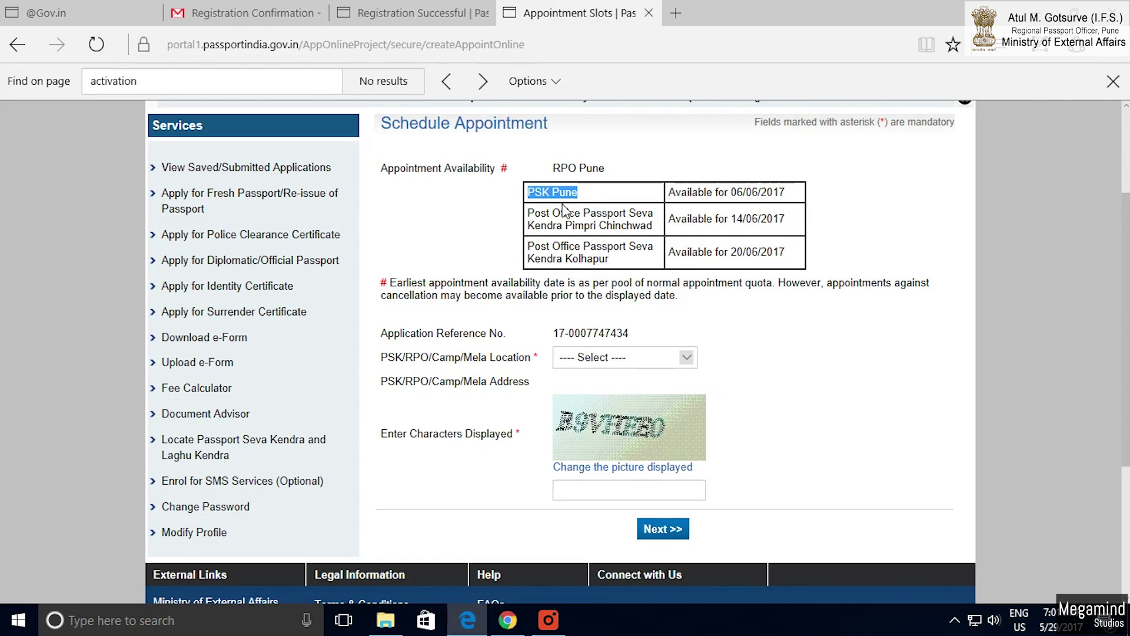
drag(729, 192, 786, 193)
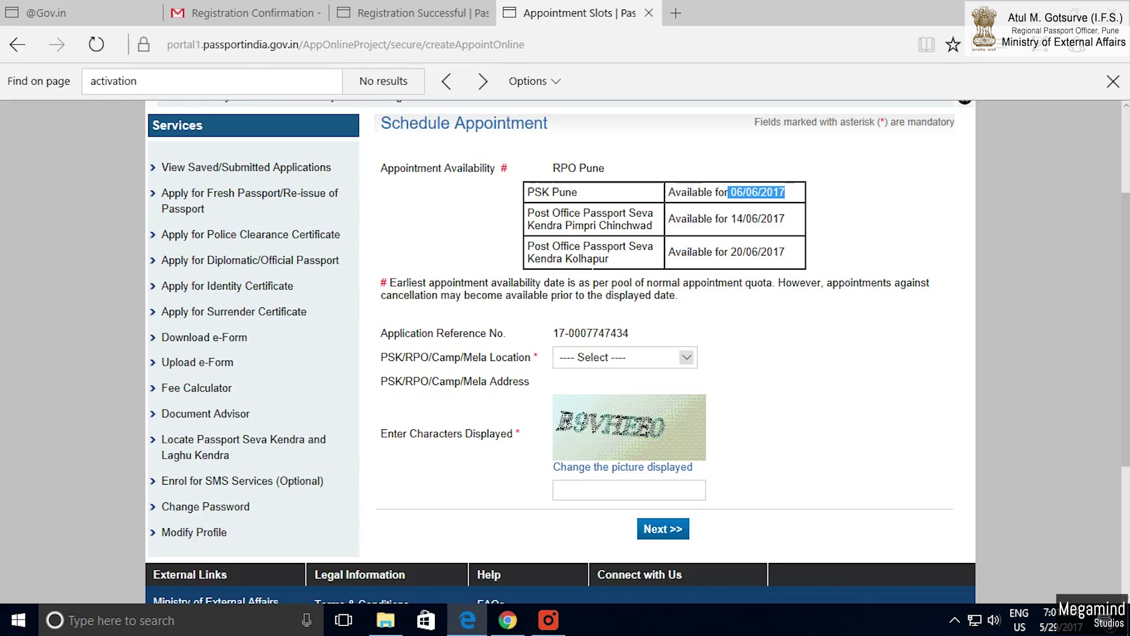
click(687, 358)
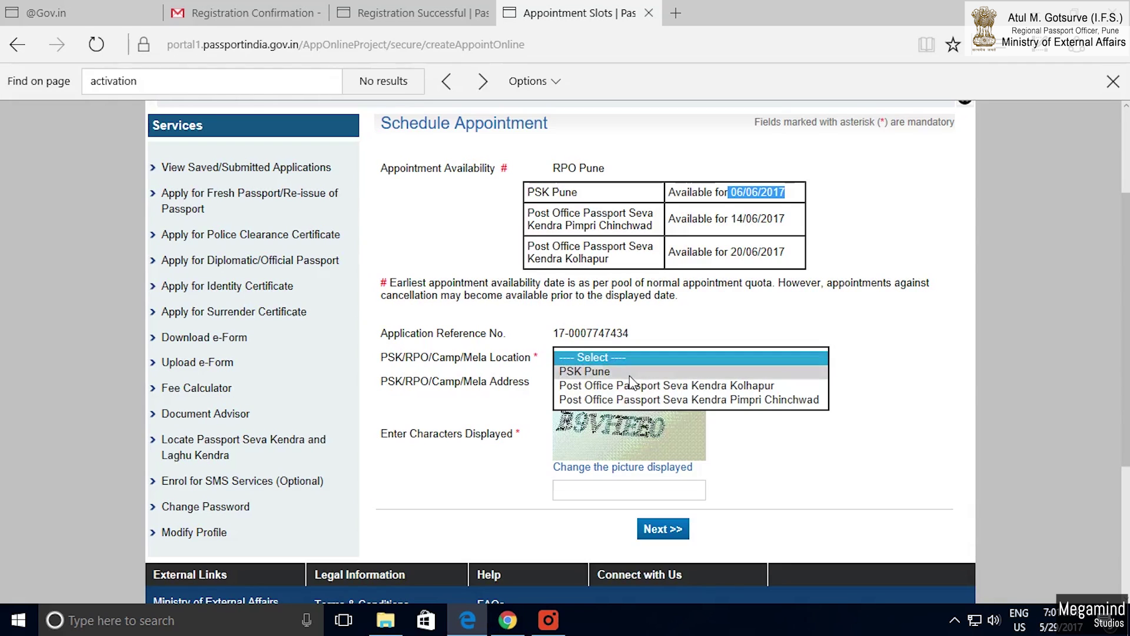
click(631, 377)
Enter the captcha, pick 06/06/2017 as the appointment date, and pay and book.
click(590, 495)
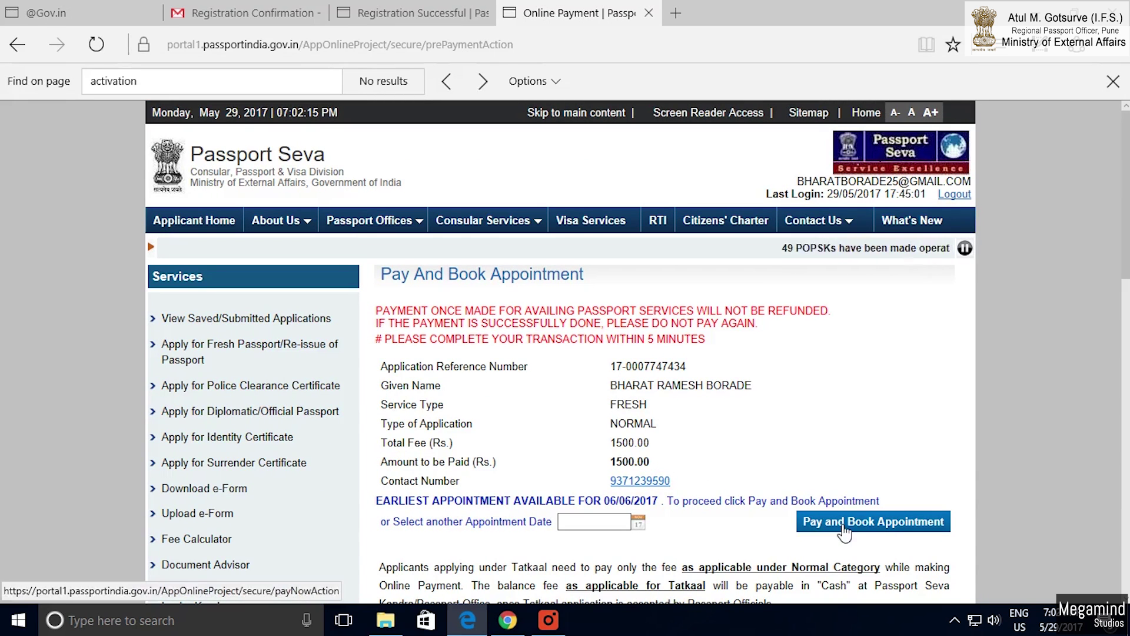
click(638, 525)
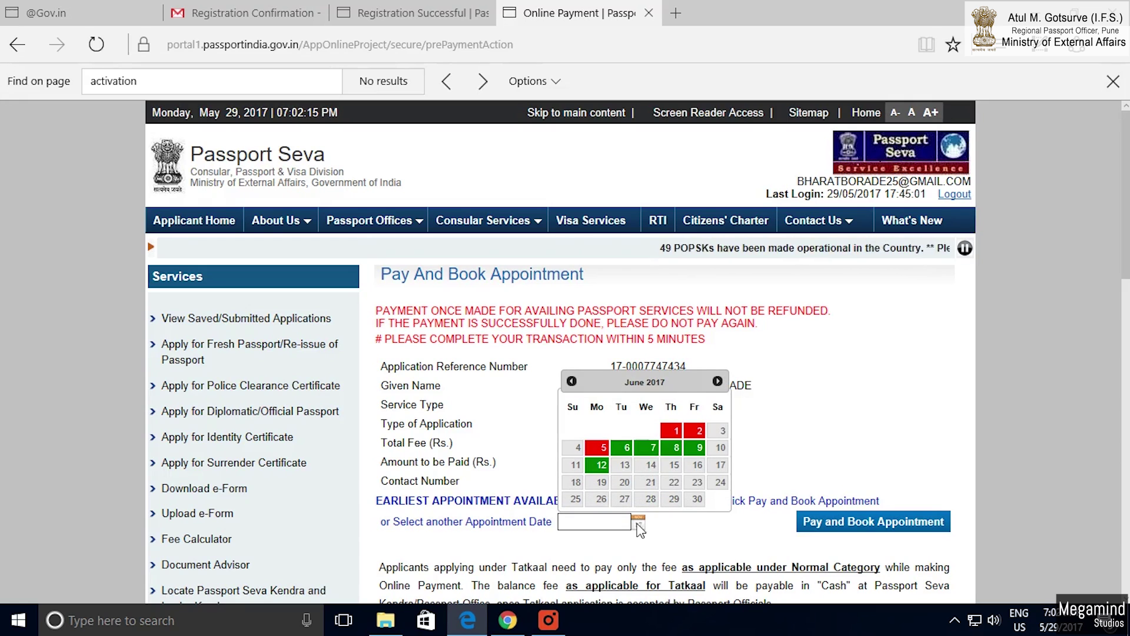
click(634, 449)
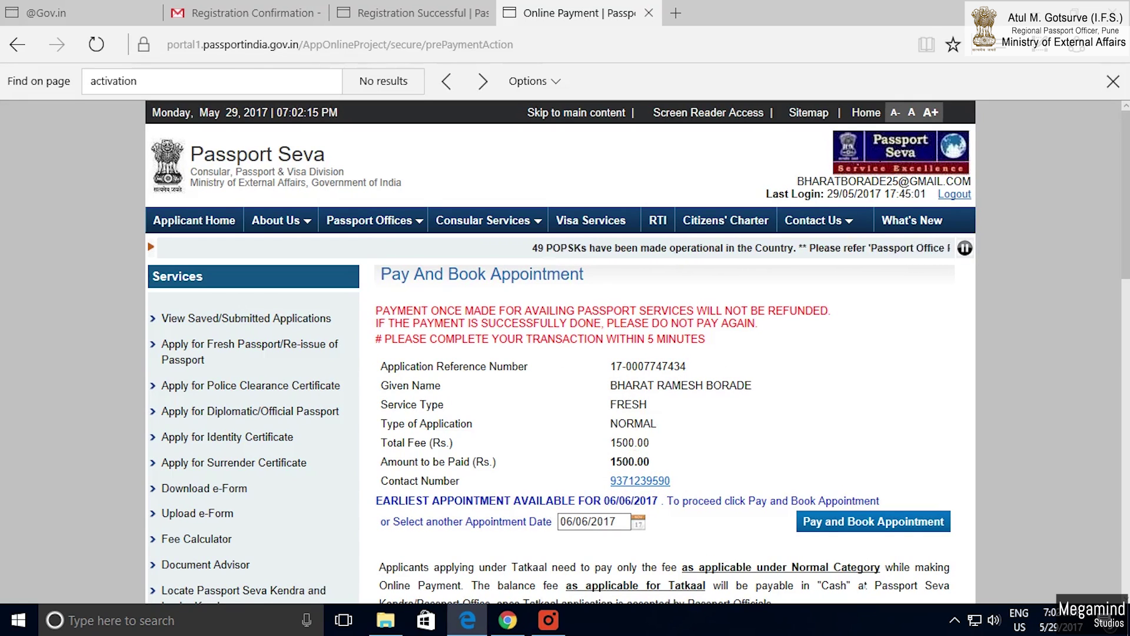
click(856, 526)
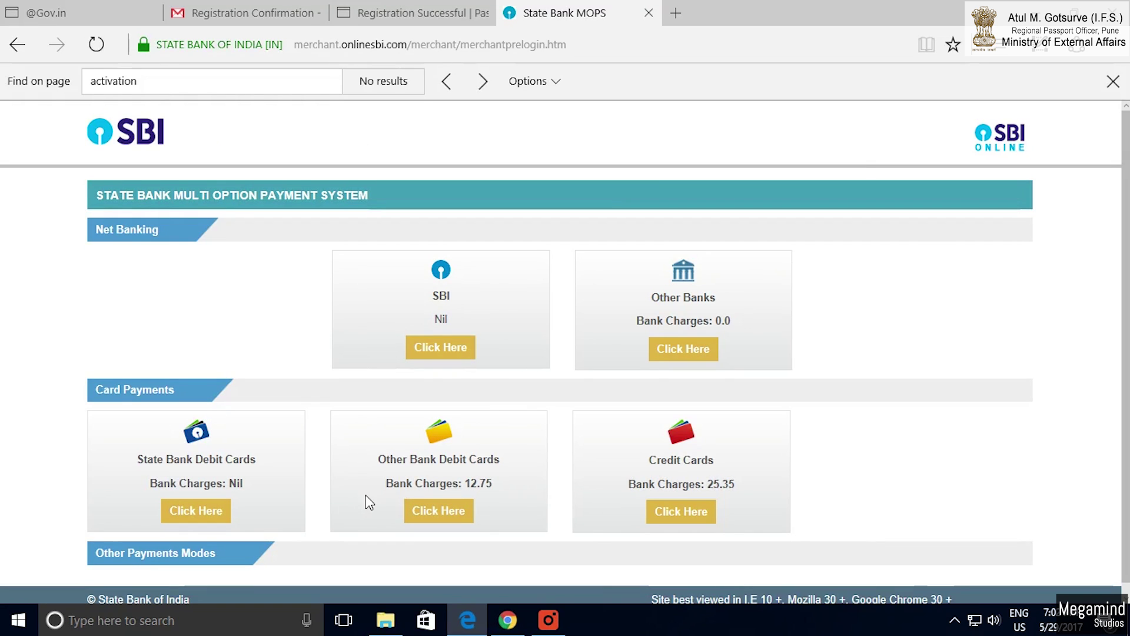
Choose a card payment option and confirm the Rs. 1500.00 fee payment details.
click(191, 512)
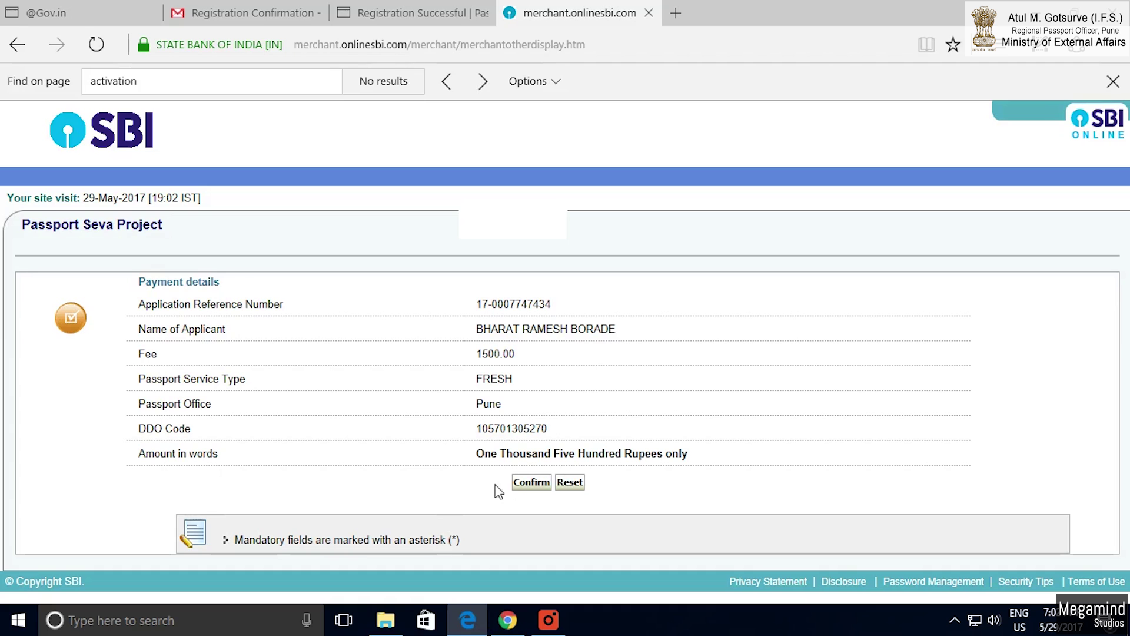
click(532, 483)
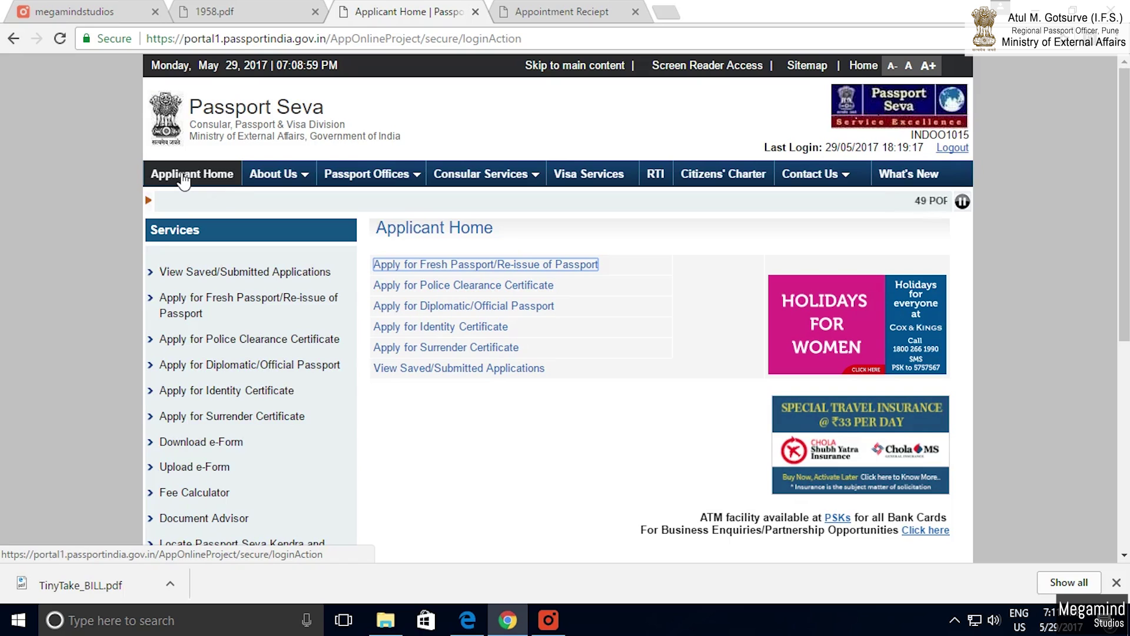
List the saved and submitted applications and open the submitted application's receipt page.
click(437, 371)
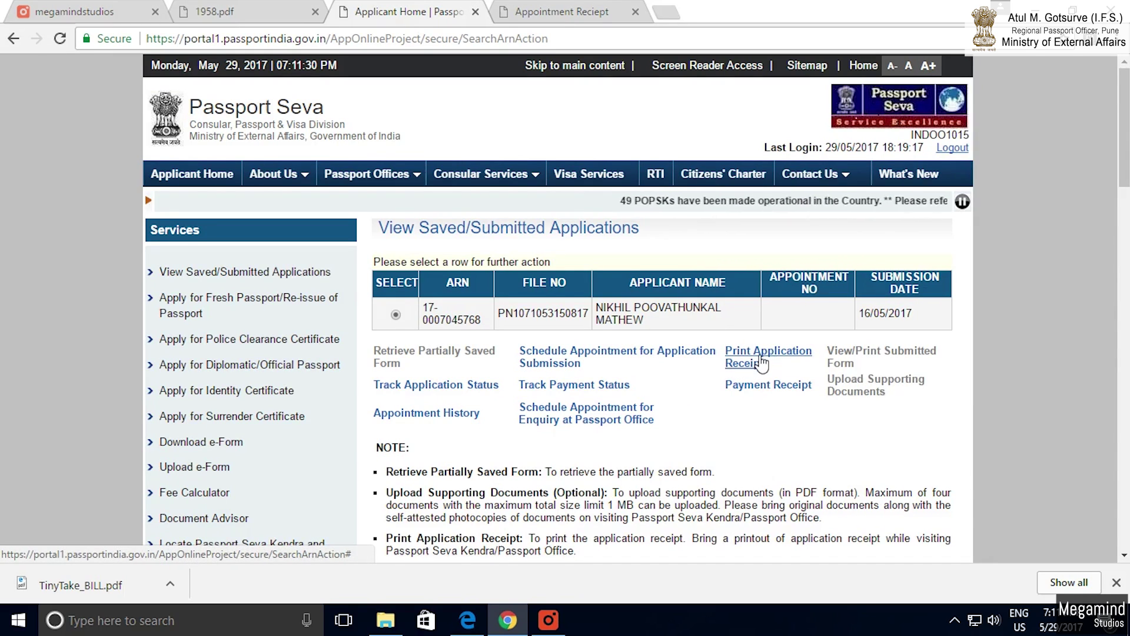
click(762, 364)
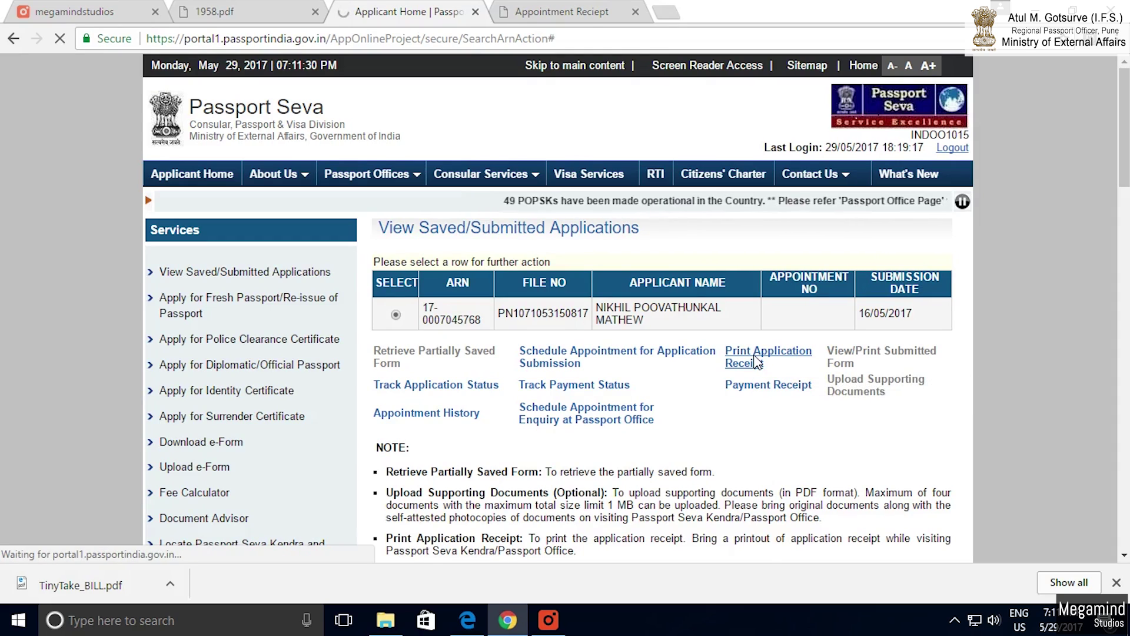
scroll(555, 394, down, 4)
scroll(553, 393, down, 5)
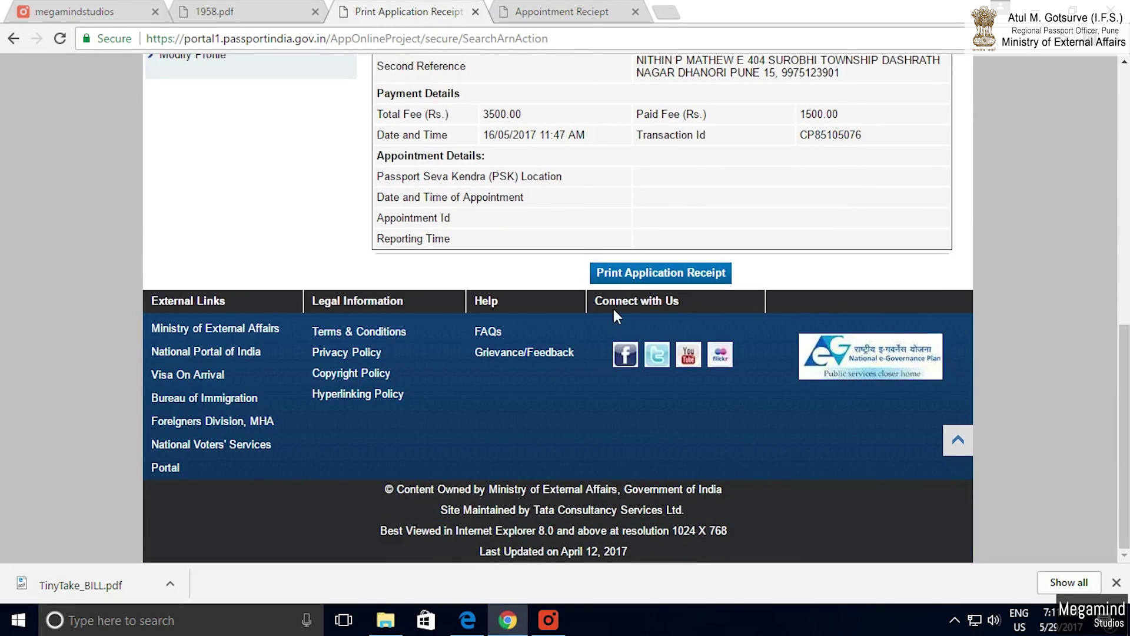
Review the receipt's fee, payment and ARN rows, then open the printable Online Application Receipt.
scroll(591, 368, up, 4)
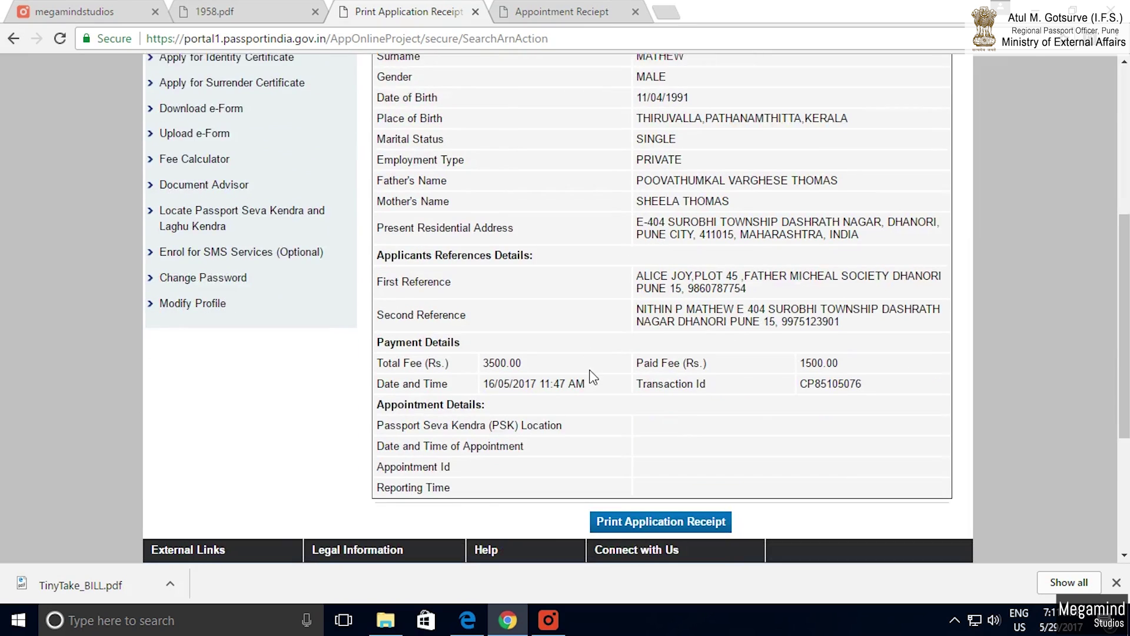
scroll(593, 378, down, 1)
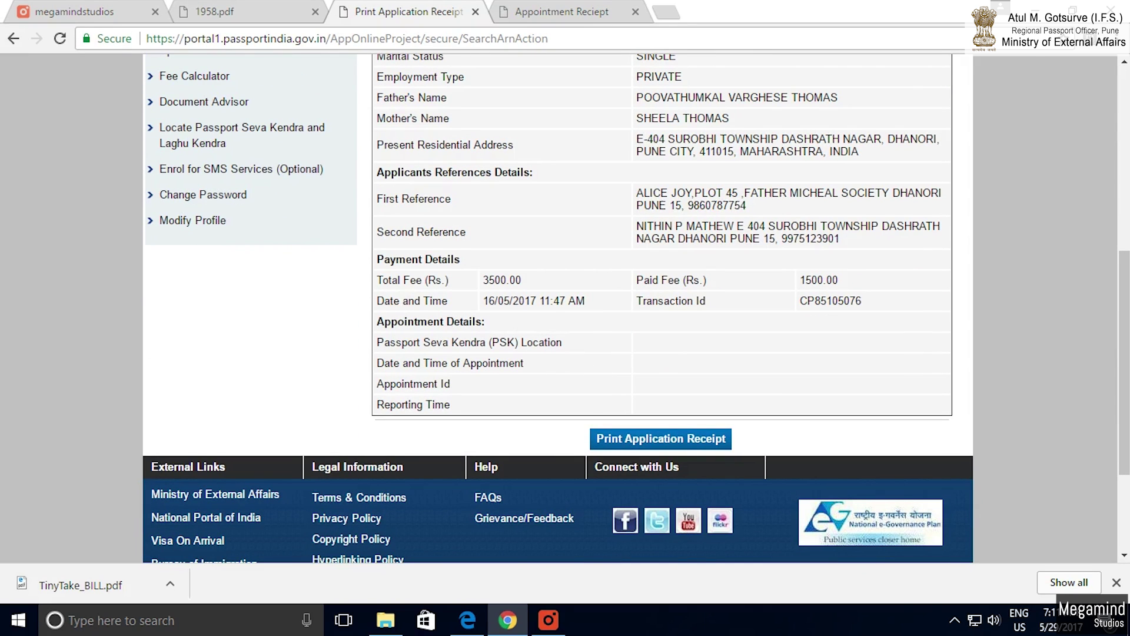
drag(402, 280, 545, 301)
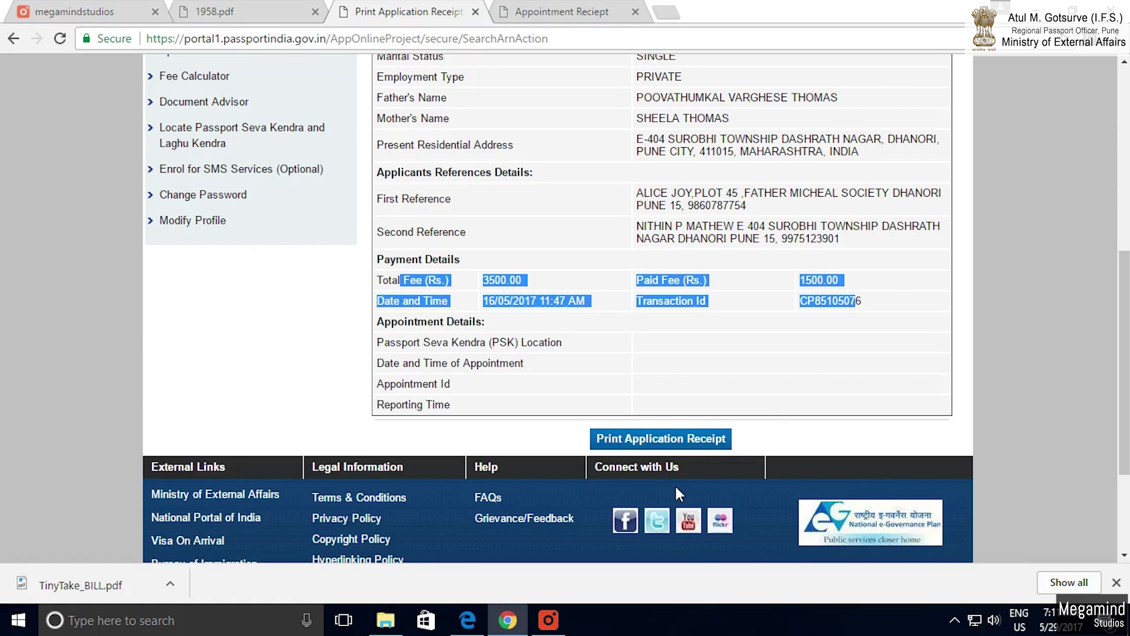
scroll(591, 474, up, 5)
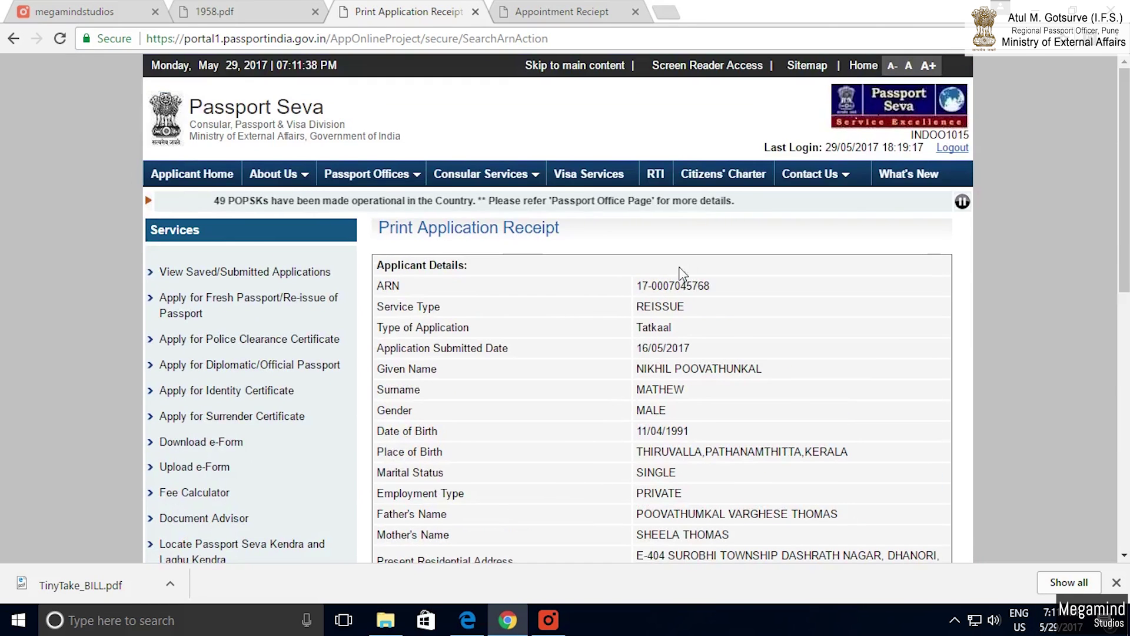
mouse_move(728, 274)
mouse_down()
mouse_move(648, 286)
mouse_move(706, 307)
mouse_move(727, 287)
mouse_up()
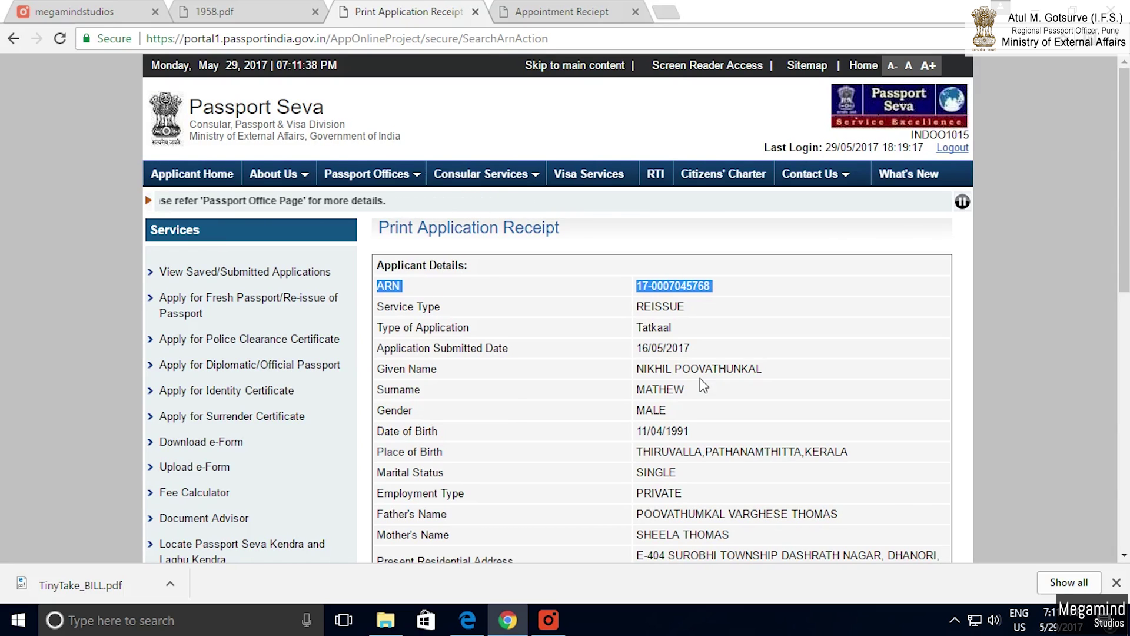
scroll(508, 411, down, 5)
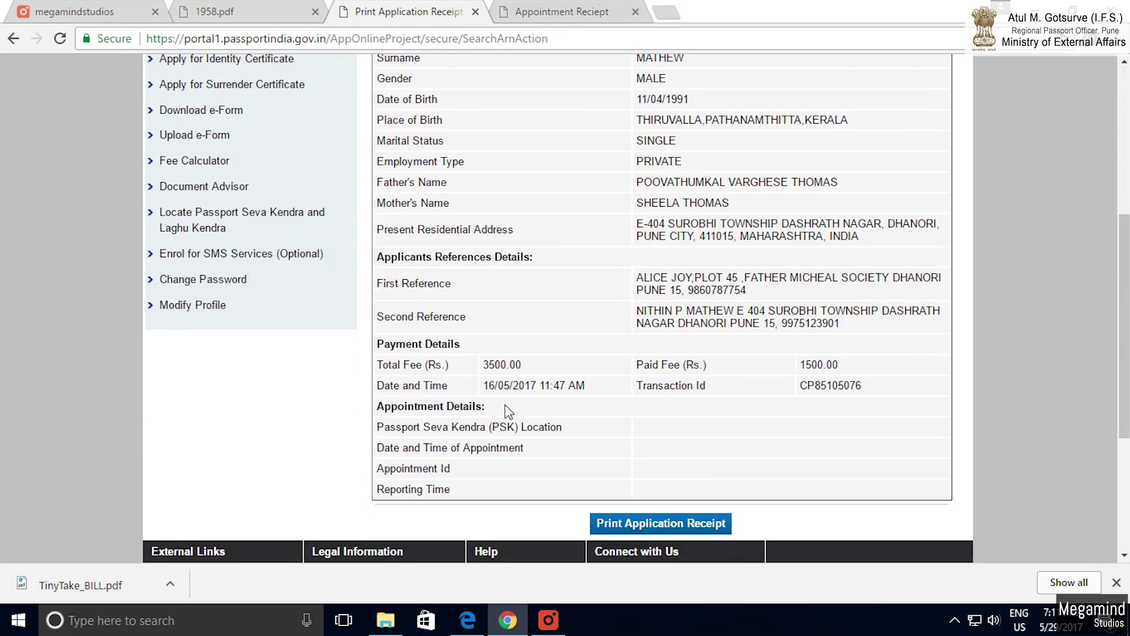
scroll(508, 410, down, 1)
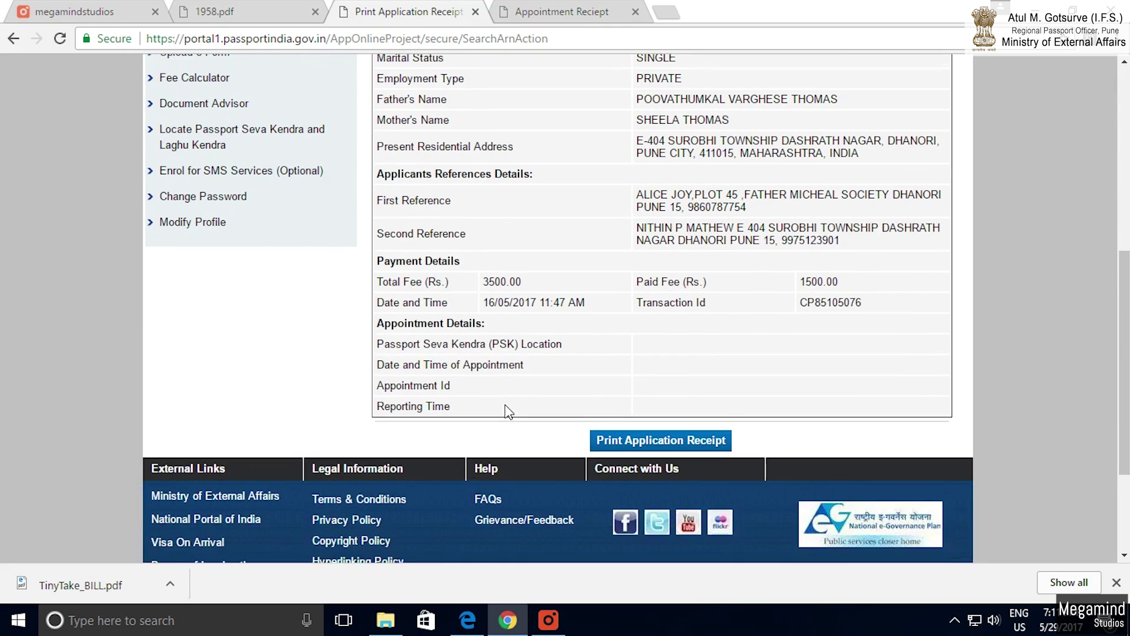
click(633, 441)
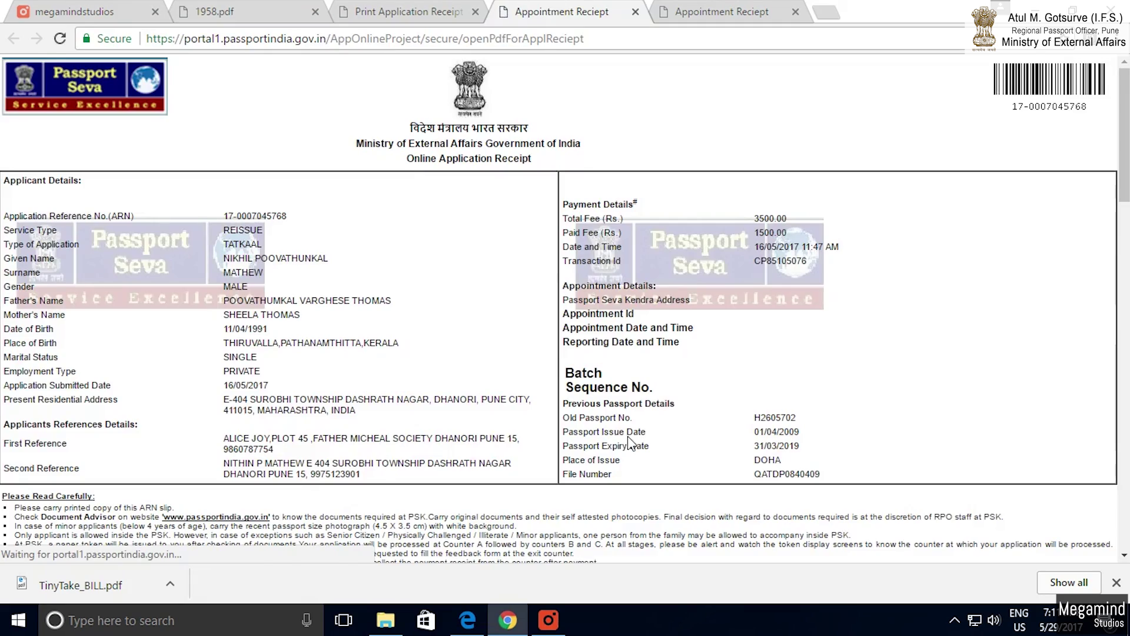
scroll(407, 439, down, 1)
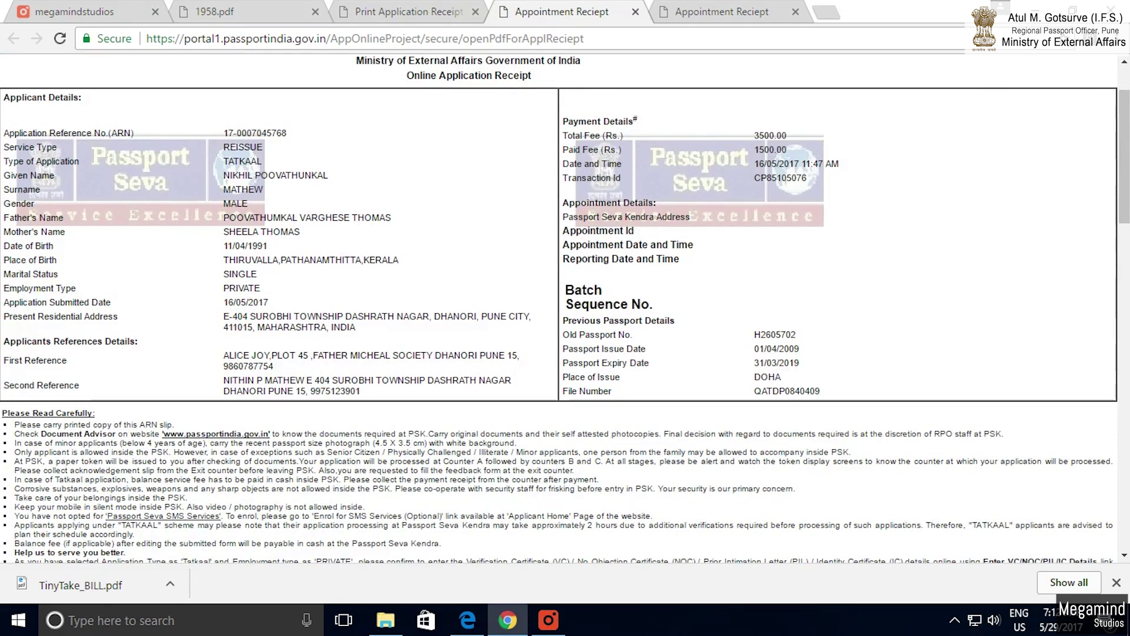
scroll(558, 309, down, 3)
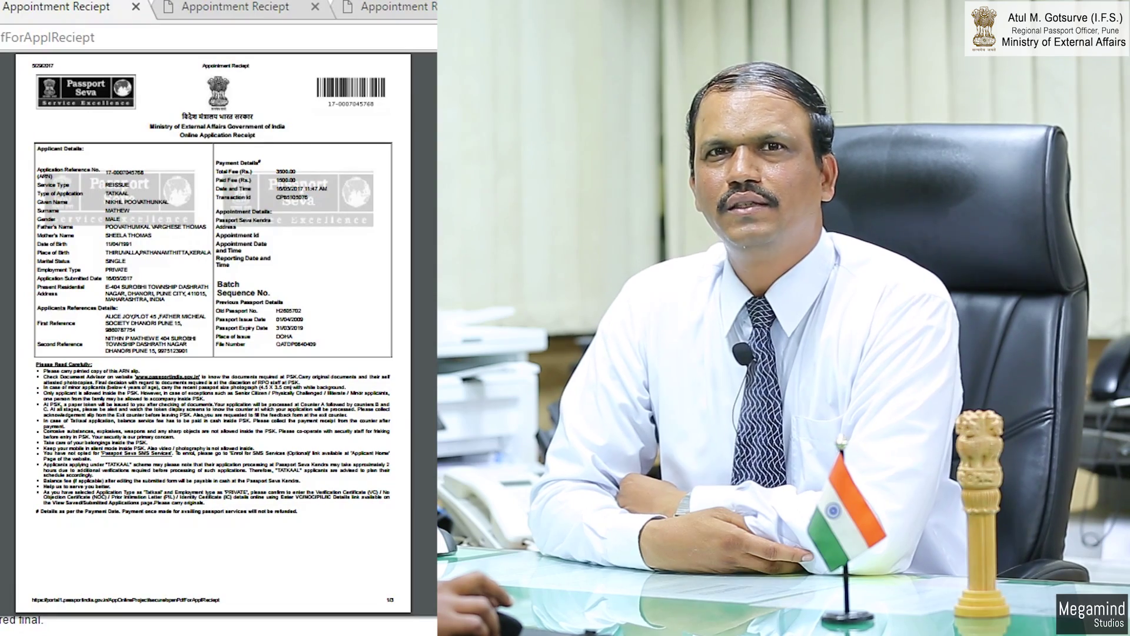
scroll(213, 330, down, 9)
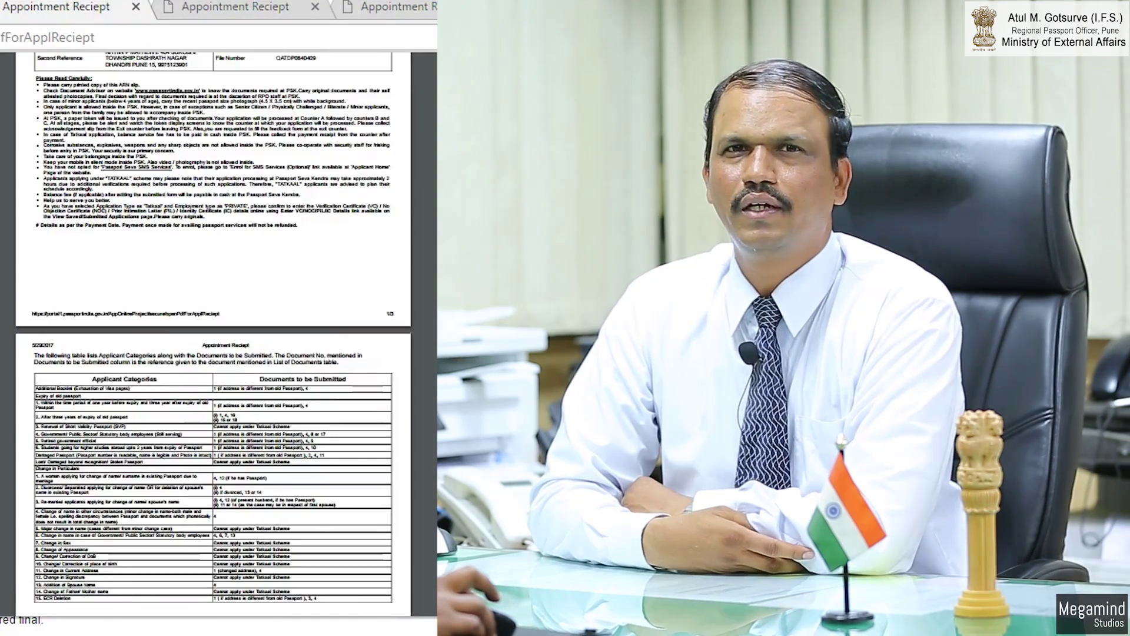
scroll(214, 329, down, 4)
scroll(214, 330, up, 13)
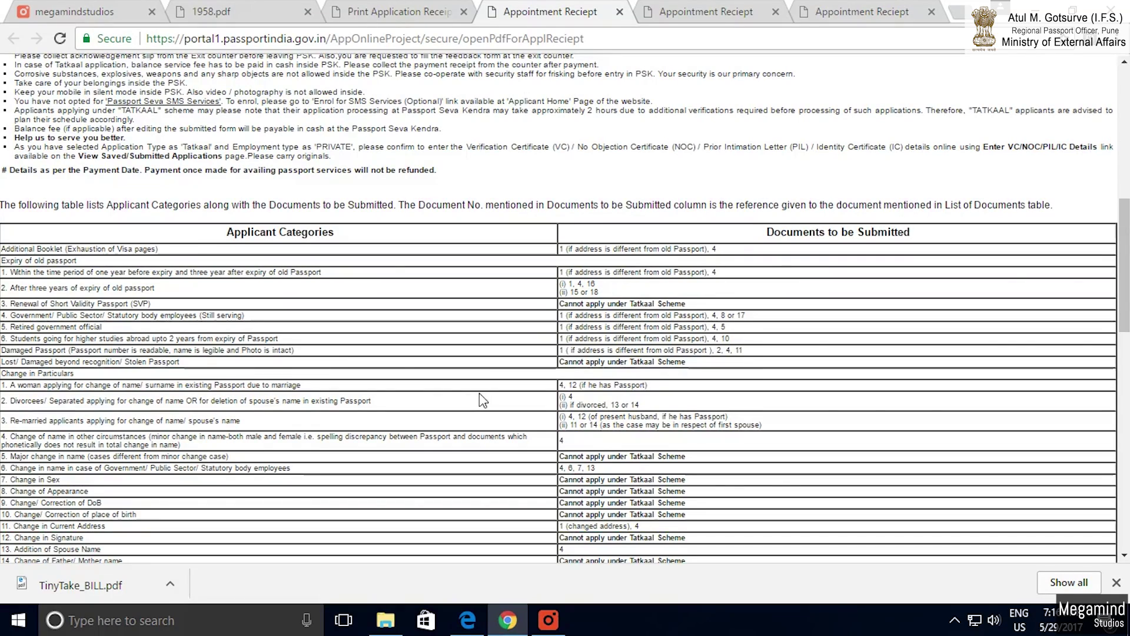
scroll(351, 307, down, 4)
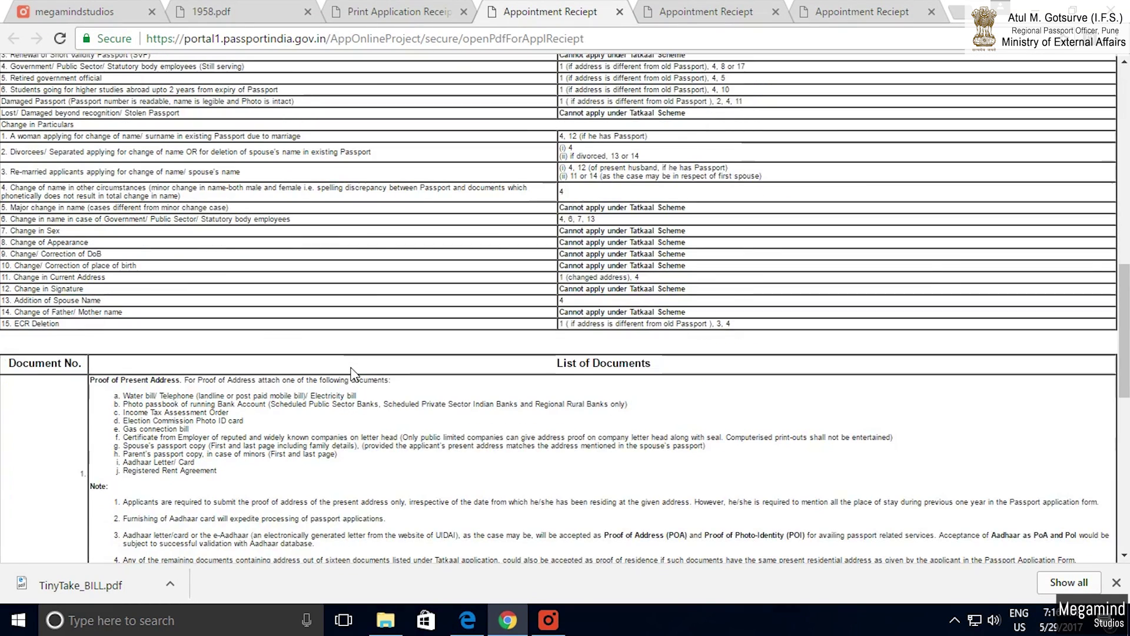
scroll(352, 372, down, 3)
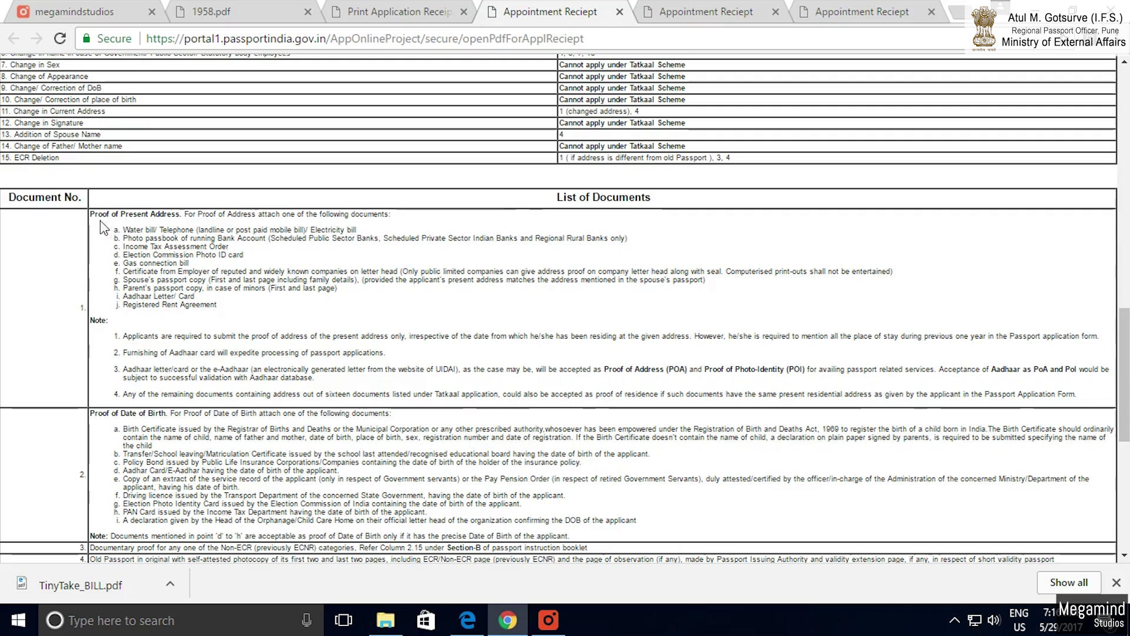
drag(101, 227, 558, 318)
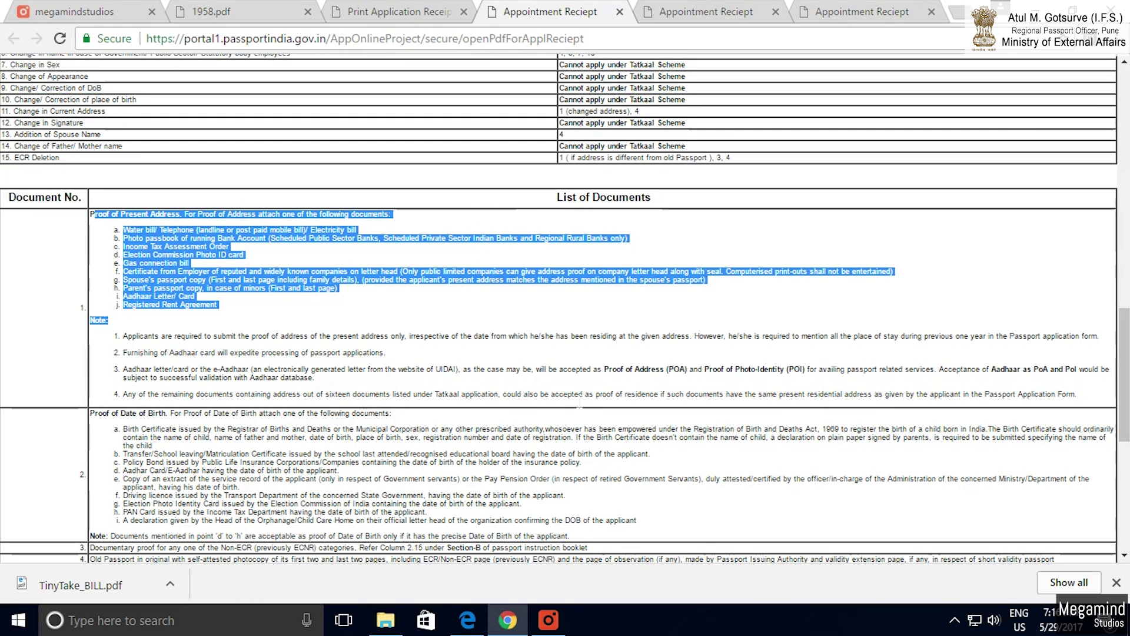
scroll(579, 394, down, 3)
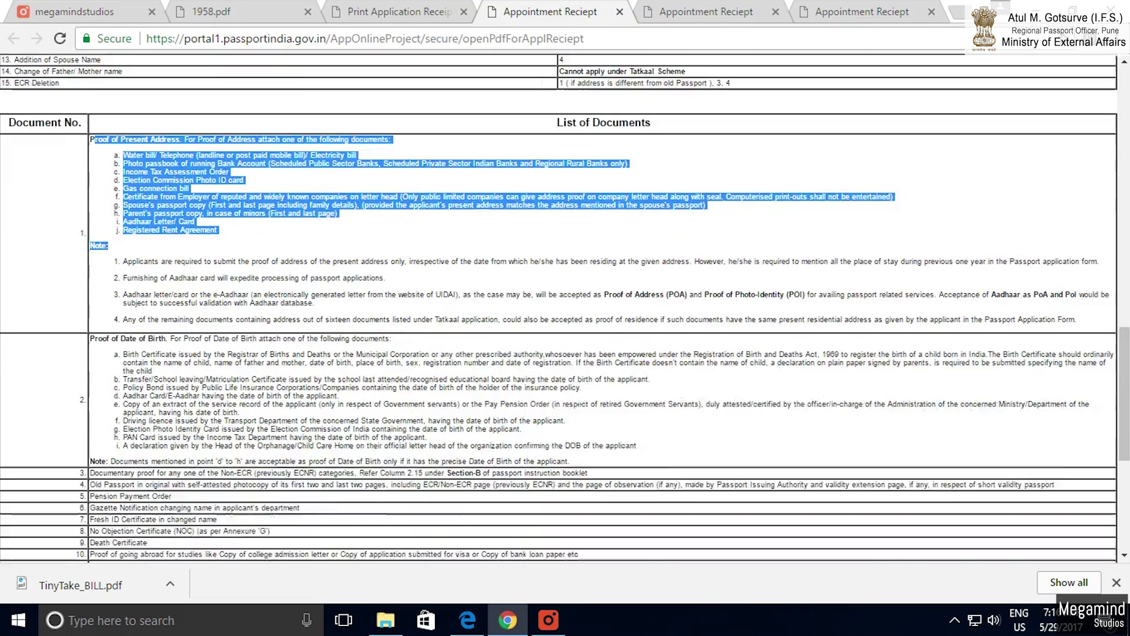
drag(90, 248, 663, 366)
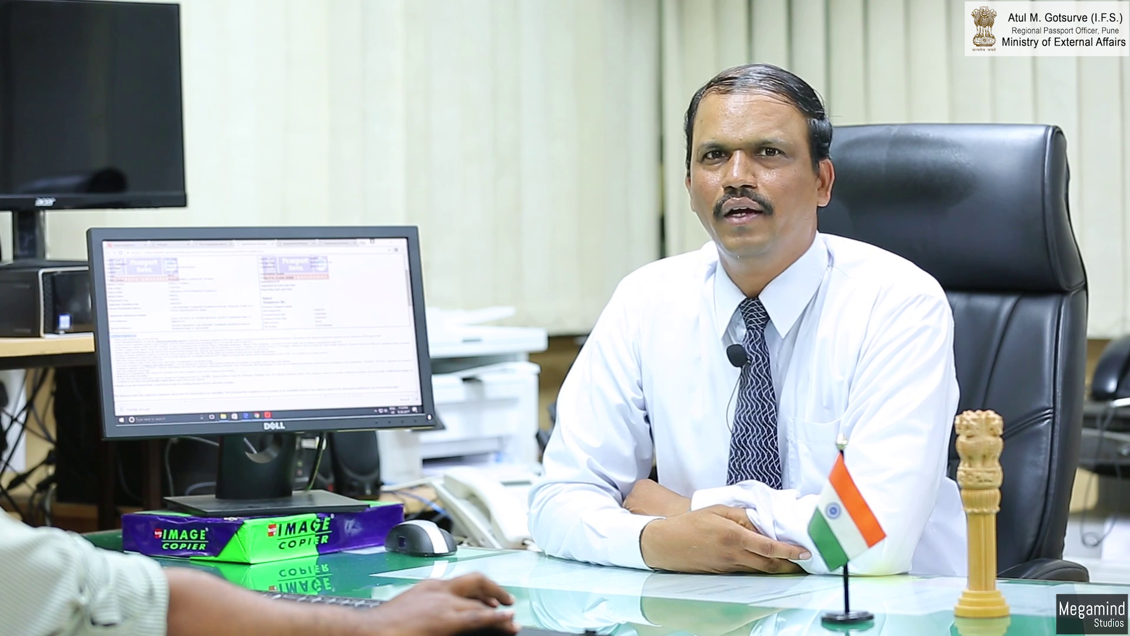